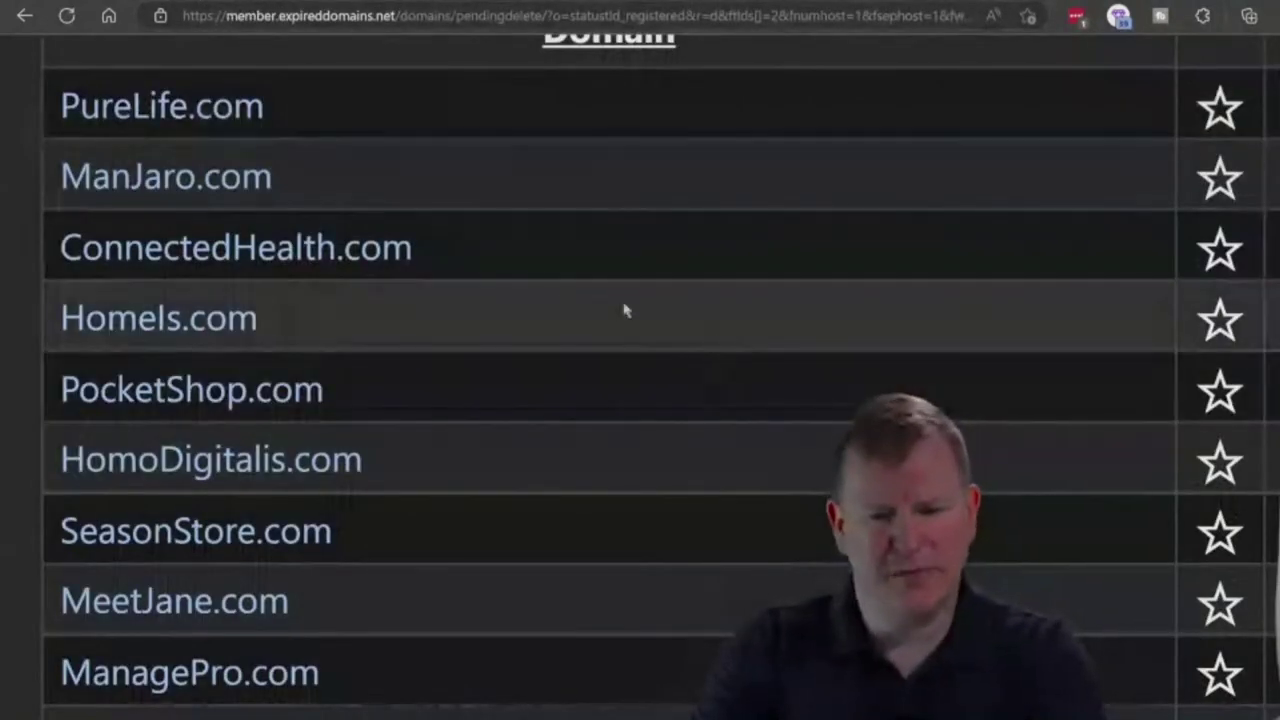
Step: Review the pending delete domains sorted by registered extensions for promising .com names, down to ElevatorMusic.com
{"action": "scroll", "coordinate": [875, 318], "scroll_direction": "down", "scroll_amount": 4}
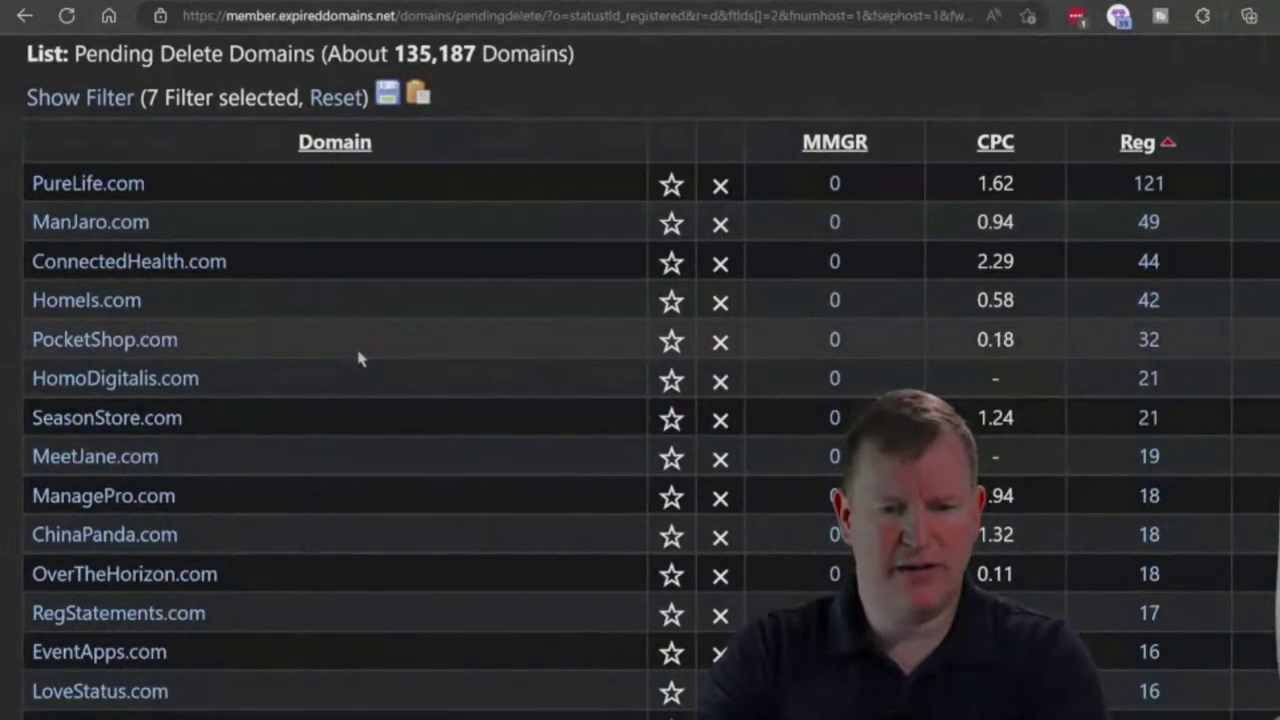
{"action": "scroll", "coordinate": [360, 358], "scroll_direction": "up", "scroll_amount": 1}
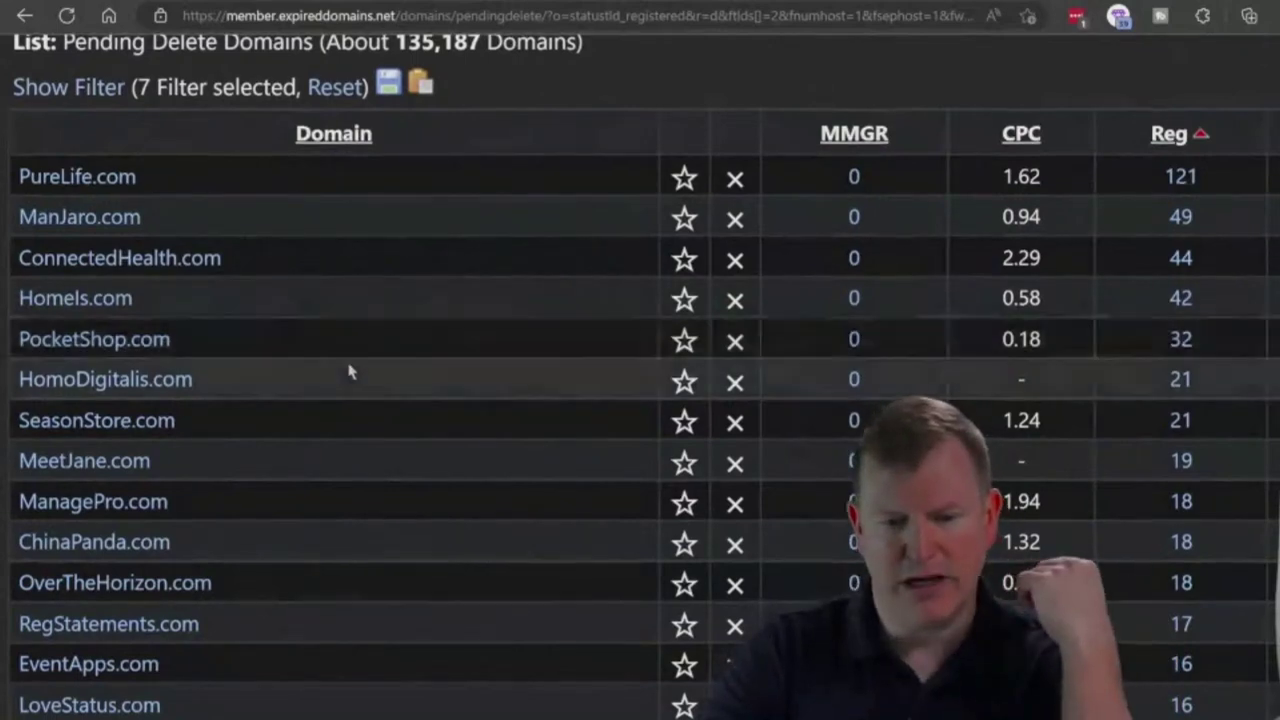
{"action": "key", "text": "ctrl+minus"}
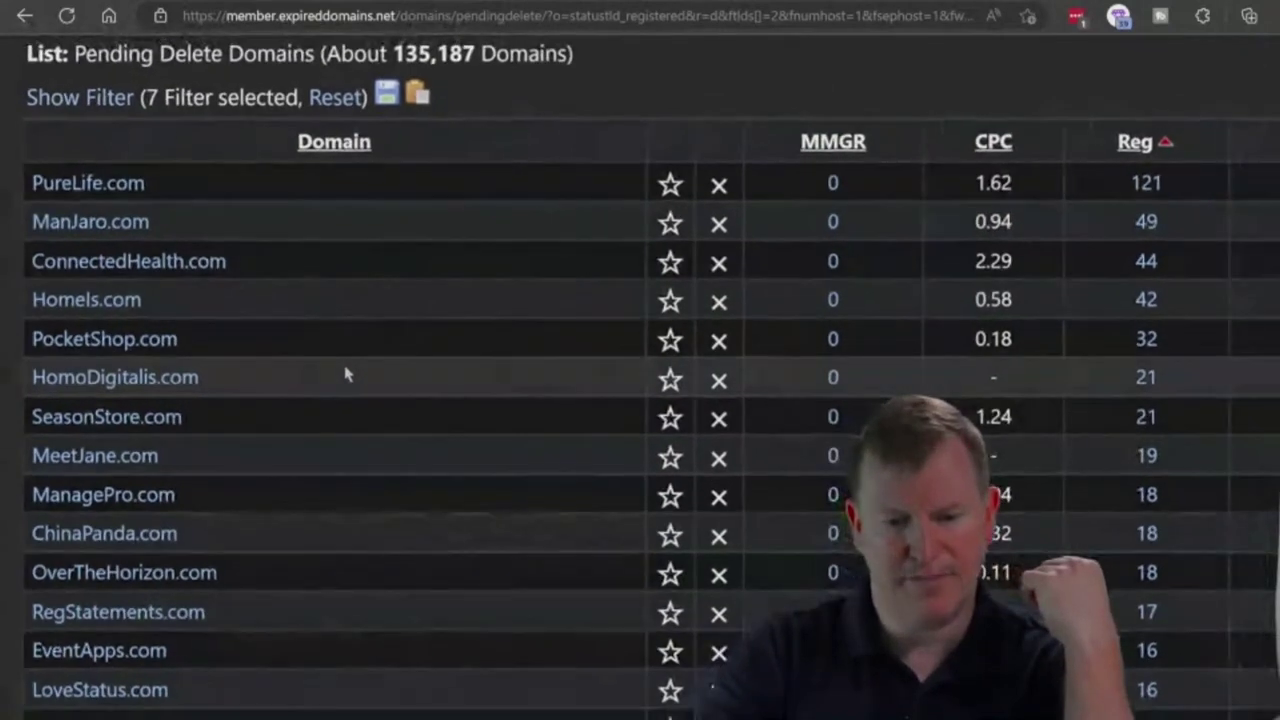
{"action": "key", "text": "ctrl+minus"}
{"action": "key", "text": "ctrl+minus"}
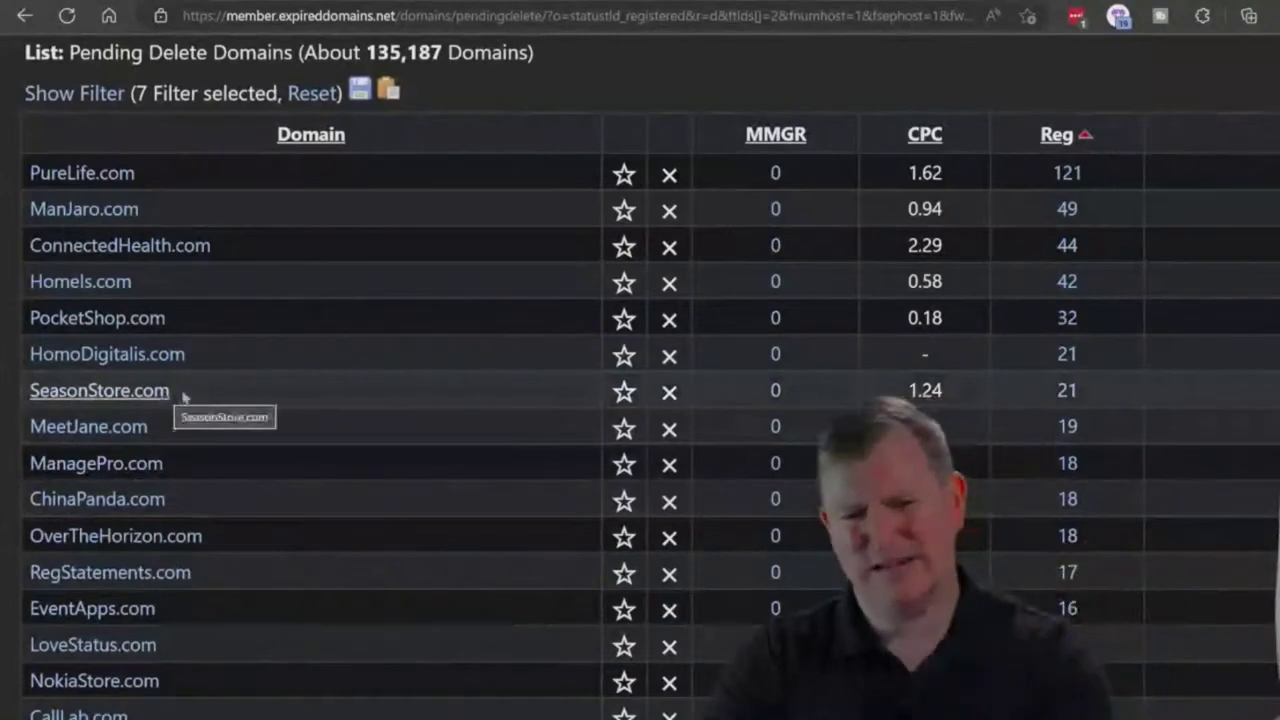
{"action": "scroll", "coordinate": [295, 420], "scroll_direction": "down", "scroll_amount": 7}
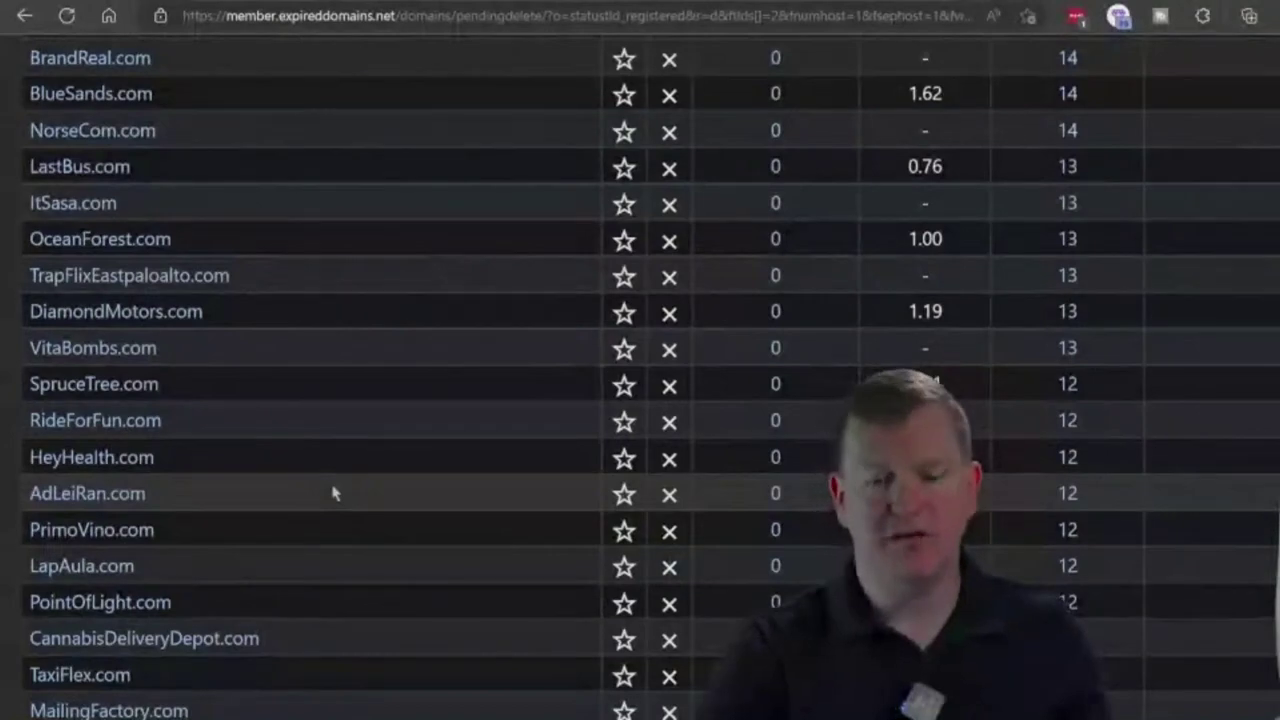
{"action": "scroll", "coordinate": [334, 493], "scroll_direction": "up", "scroll_amount": 3}
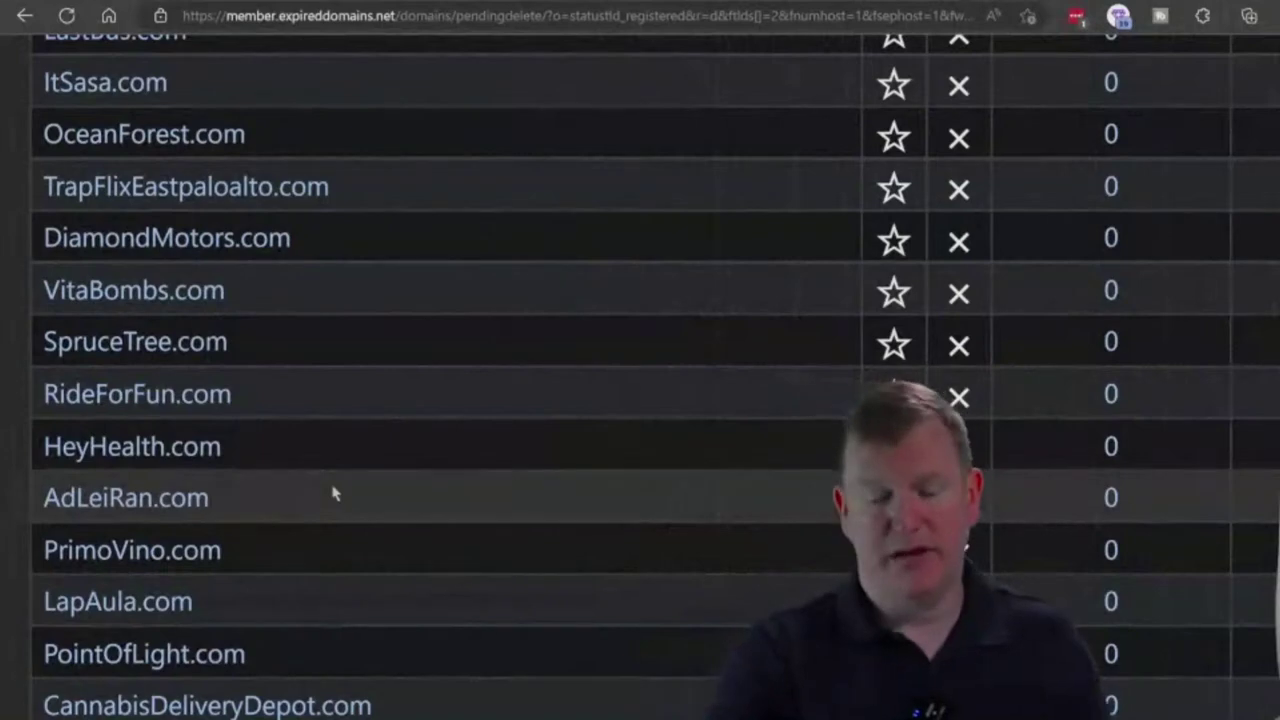
{"action": "scroll", "coordinate": [335, 493], "scroll_direction": "down", "scroll_amount": 7}
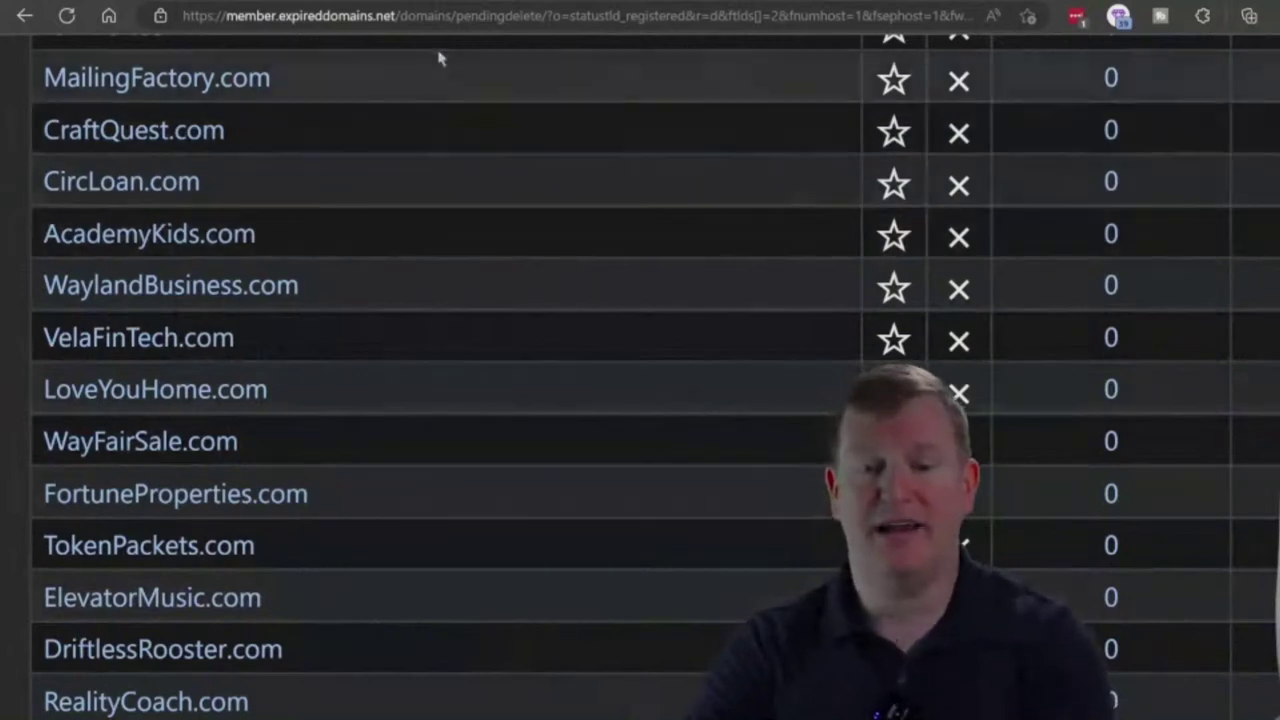
Step: Copy the domain name ElevatorMusic.com, switch to SpyFu and look up the keyword "Elevator Music"
{"action": "left_click_drag", "start_coordinate": [277, 614], "coordinate": [57, 598]}
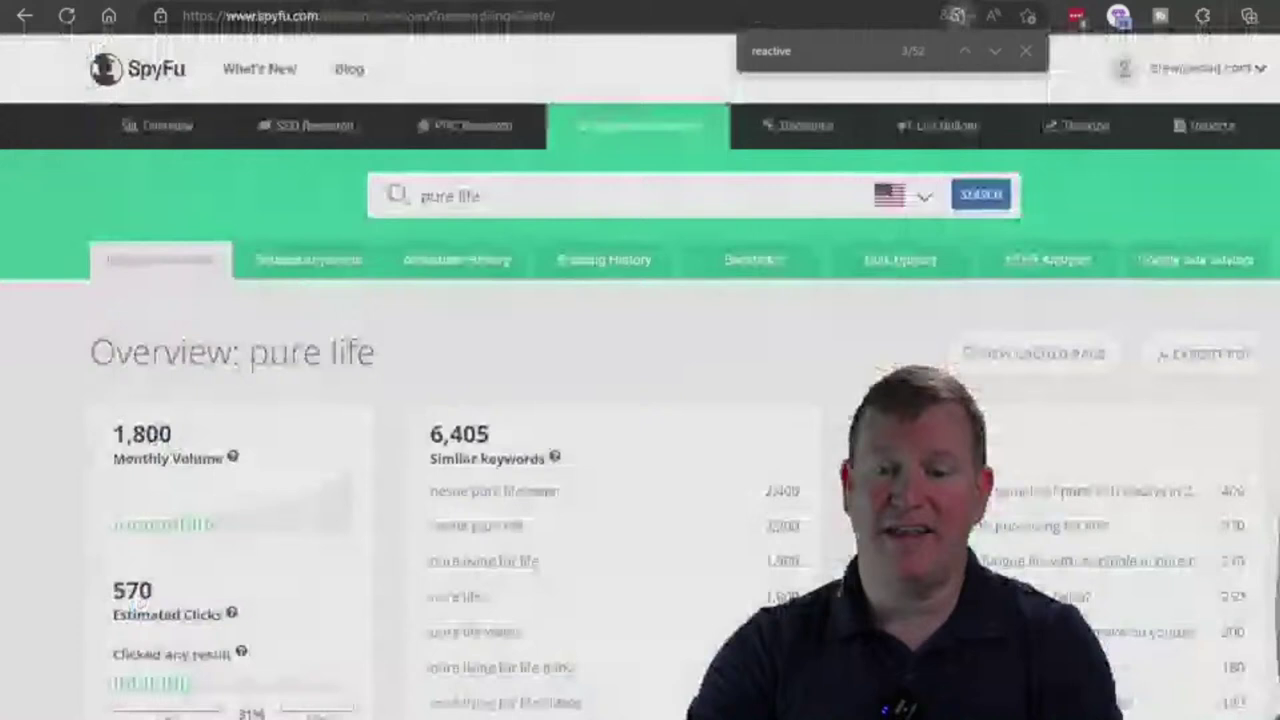
{"action": "left_click", "coordinate": [655, 183]}
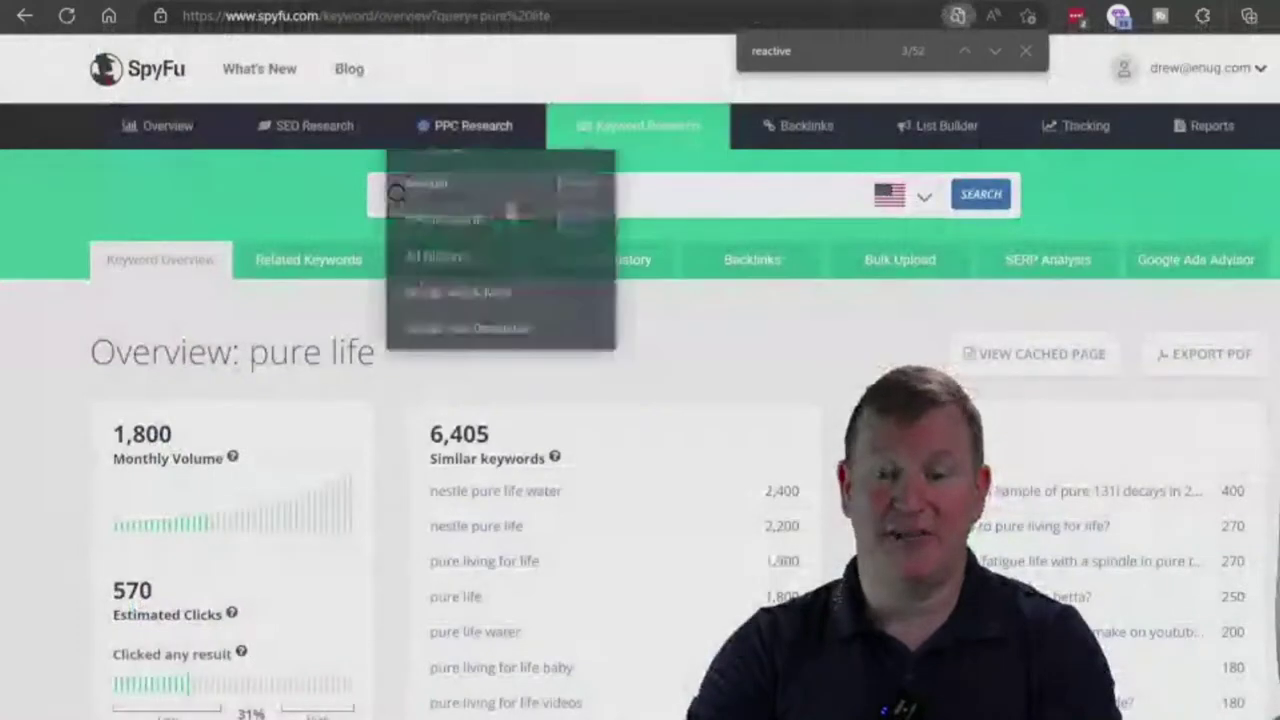
{"action": "type", "text": "ElevatorMusic.com"}
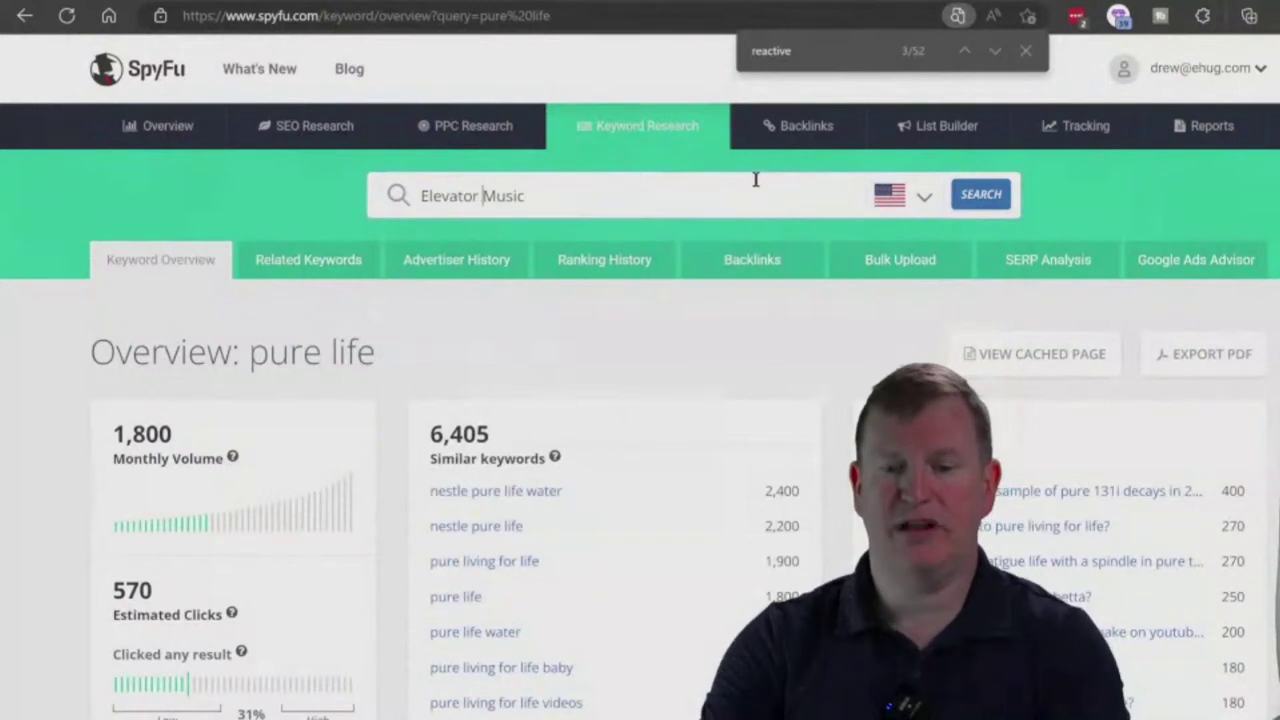
{"action": "key", "text": "Return"}
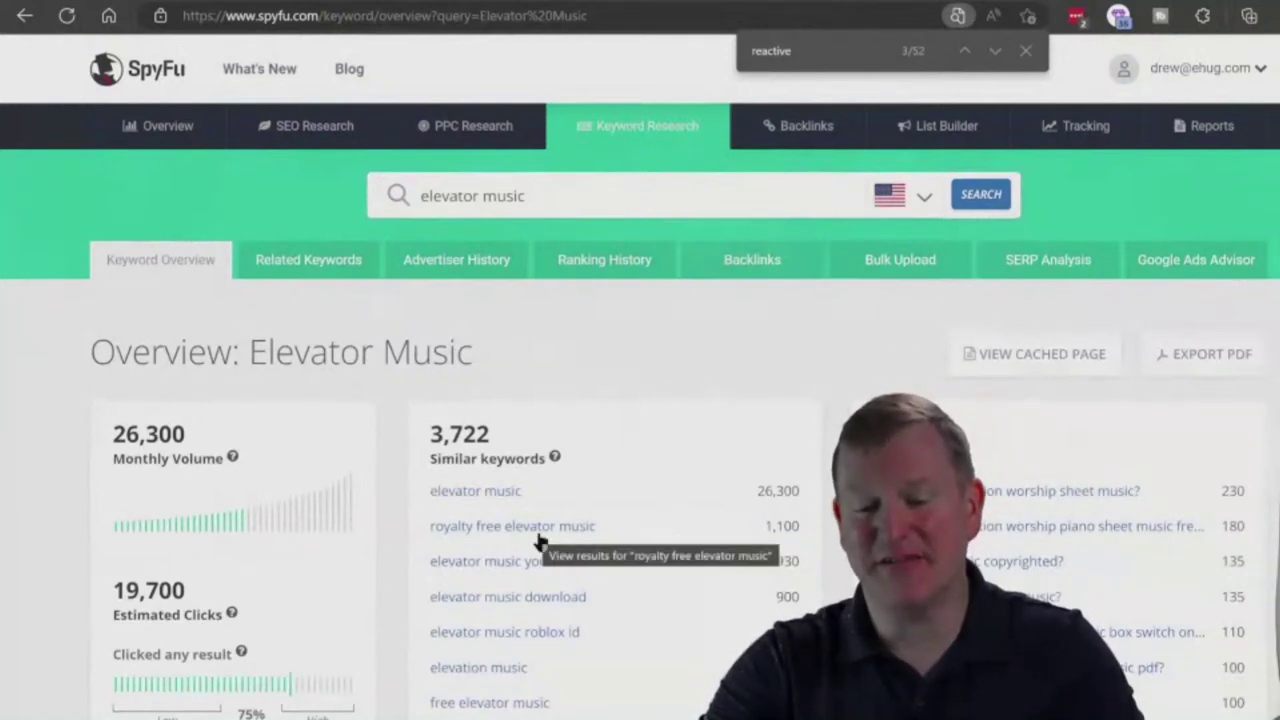
Step: Examine the keyword's similar searches, estimated clicks and difficulty, plus its cost per click and advertiser count in the Google data
{"action": "scroll", "coordinate": [518, 544], "scroll_direction": "up", "scroll_amount": 5, "text": "ctrl"}
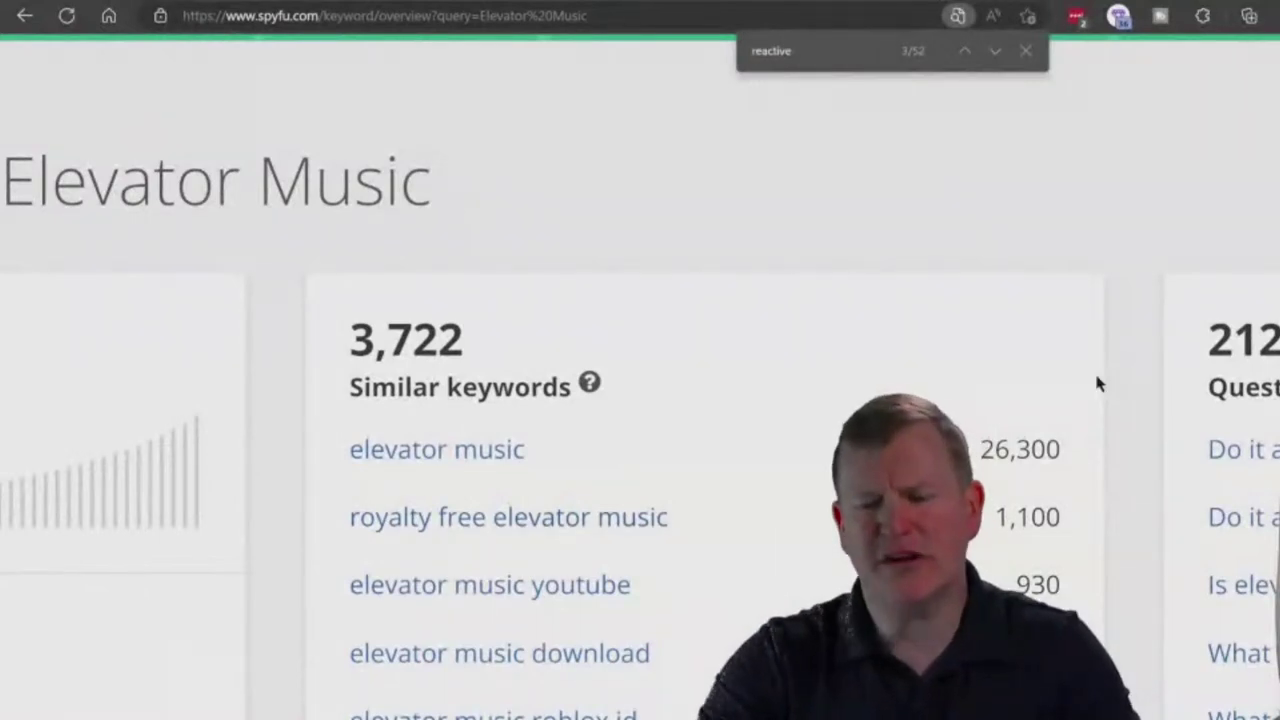
{"action": "scroll", "coordinate": [1113, 387], "scroll_direction": "down", "scroll_amount": 1}
{"action": "scroll", "coordinate": [1113, 387], "scroll_direction": "left", "scroll_amount": 5}
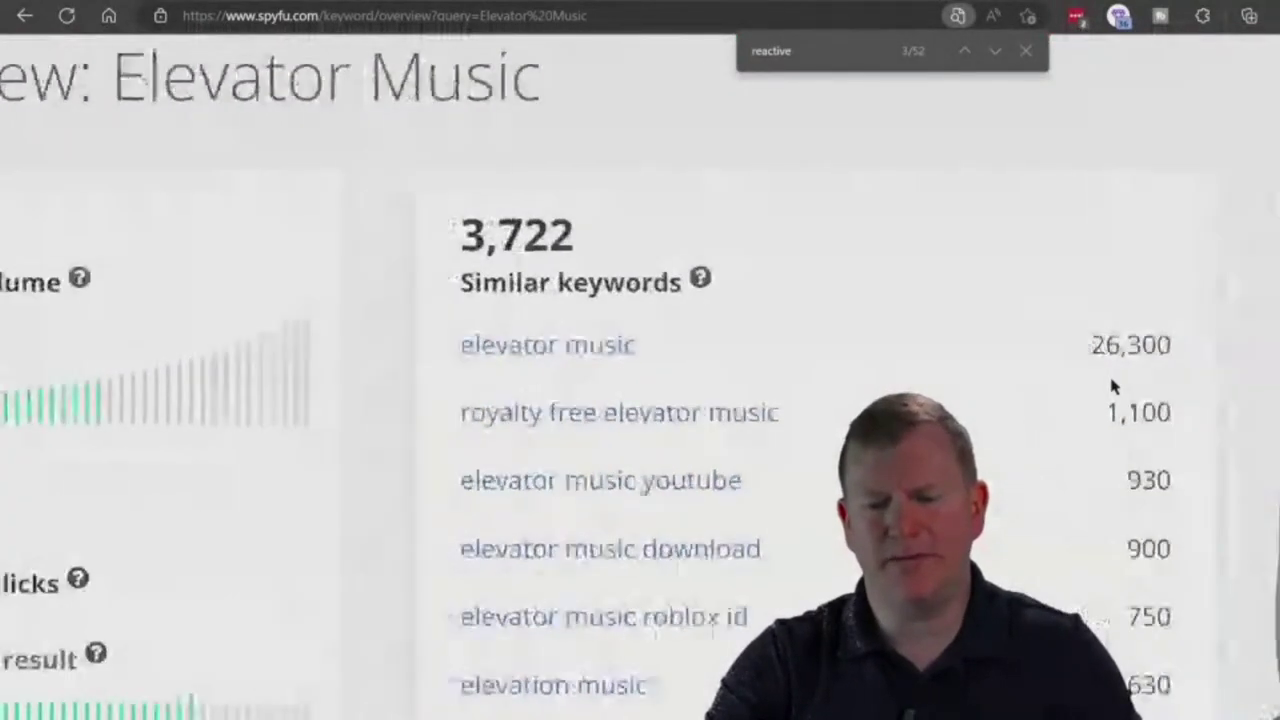
{"action": "scroll", "coordinate": [1113, 387], "scroll_direction": "down", "scroll_amount": 4}
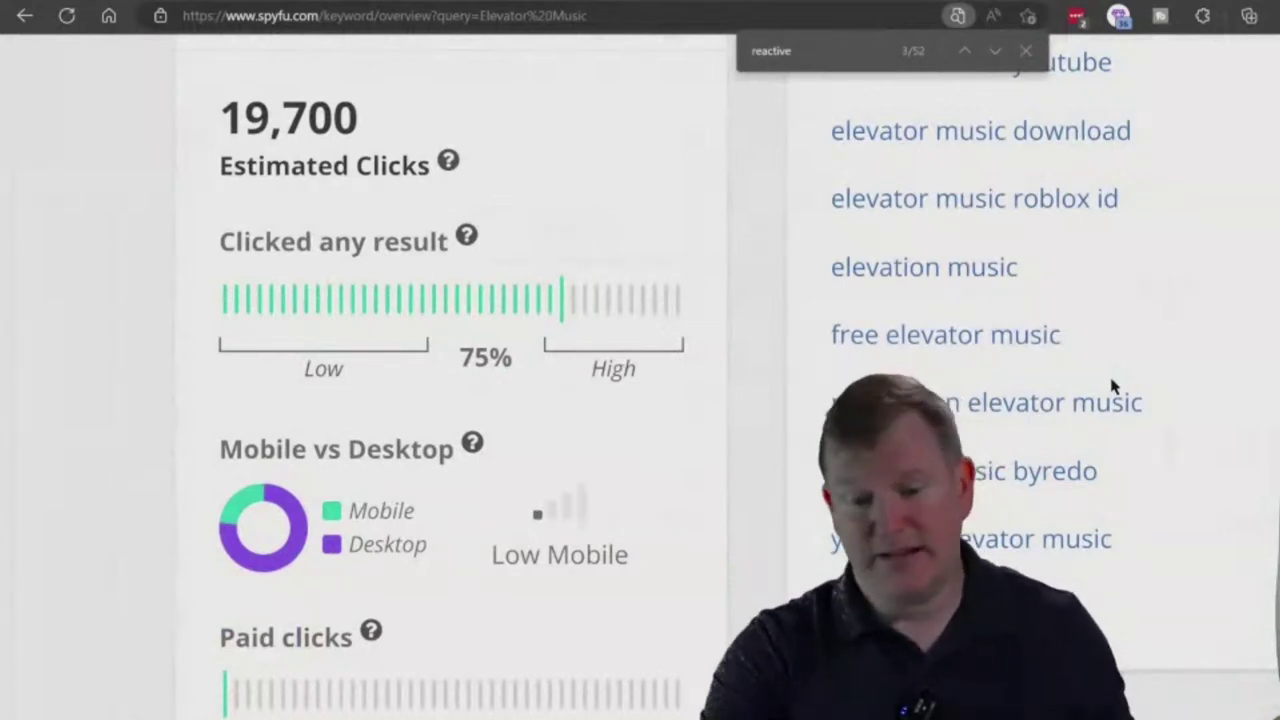
{"action": "scroll", "coordinate": [1112, 385], "scroll_direction": "down", "scroll_amount": 7}
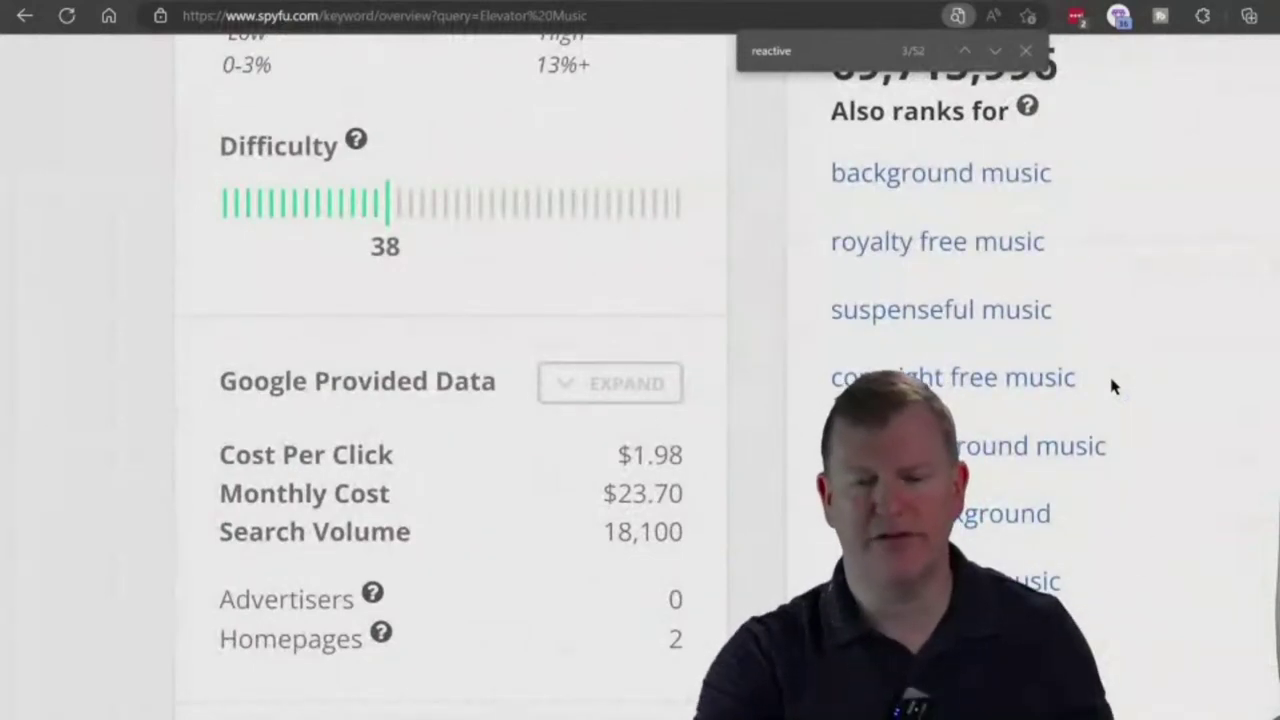
{"action": "left_click_drag", "start_coordinate": [293, 453], "coordinate": [456, 383]}
{"action": "left_click_drag", "start_coordinate": [566, 455], "coordinate": [688, 458]}
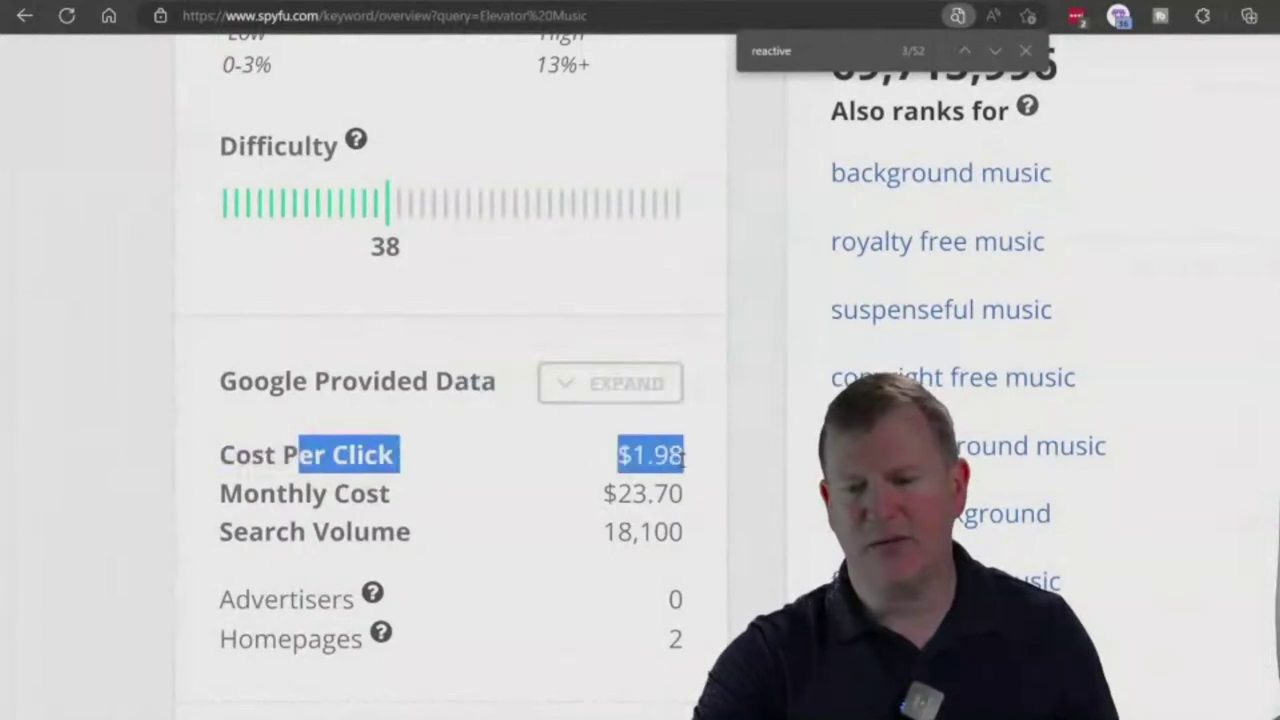
{"action": "double_click", "coordinate": [676, 598]}
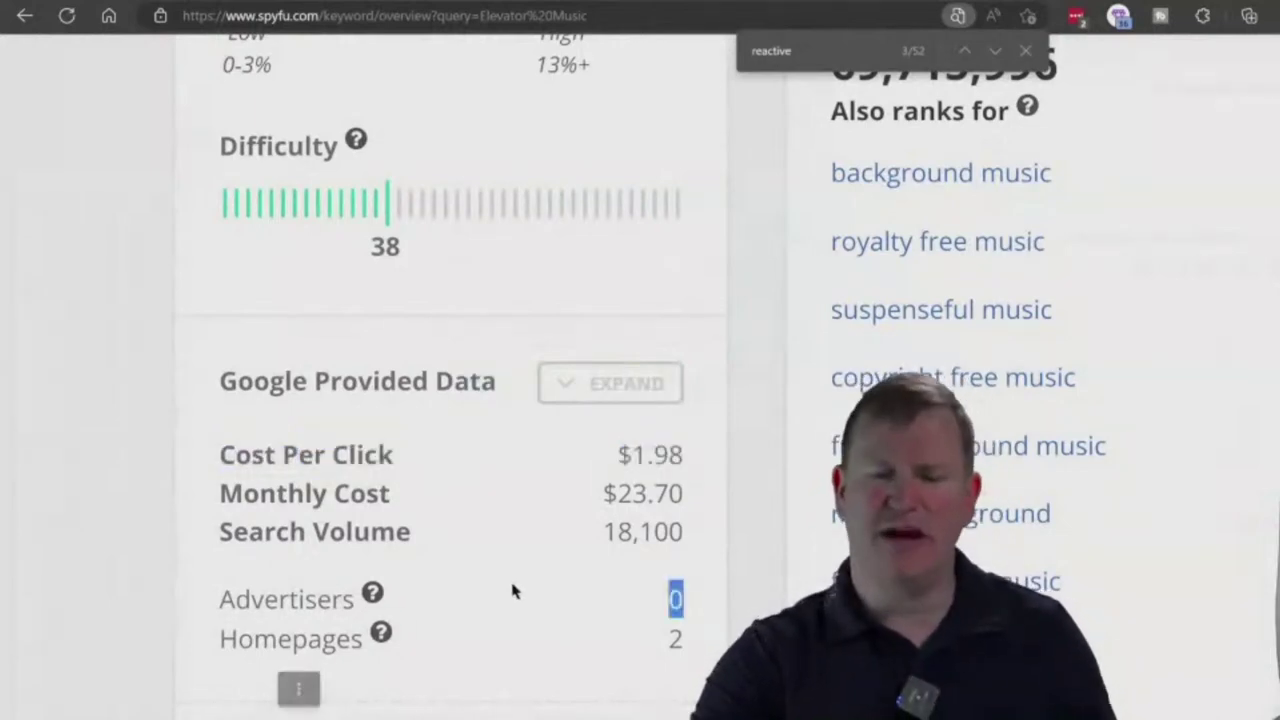
{"action": "left_click", "coordinate": [537, 601]}
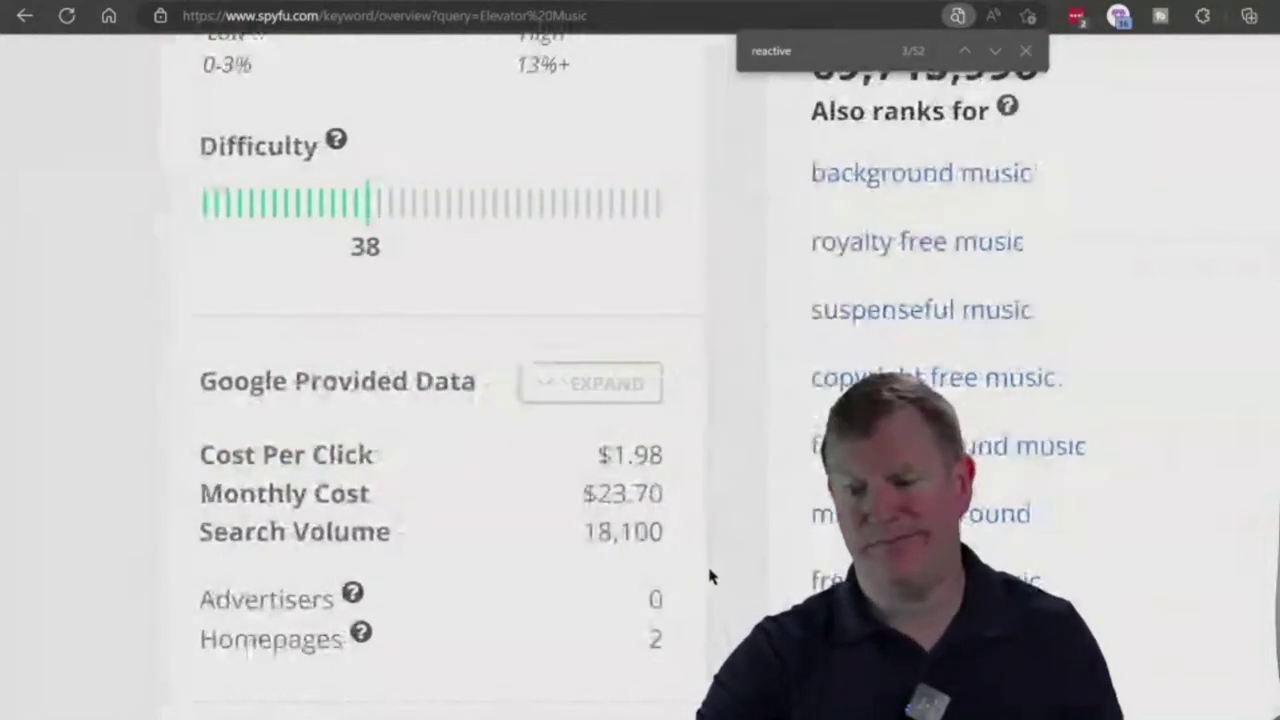
Step: Return to the start of the keyword overview and highlight its Elevator Music heading
{"action": "key", "text": "ctrl+minus"}
{"action": "key", "text": "ctrl+minus"}
{"action": "key", "text": "ctrl+minus"}
{"action": "key", "text": "ctrl+minus"}
{"action": "key", "text": "ctrl+minus"}
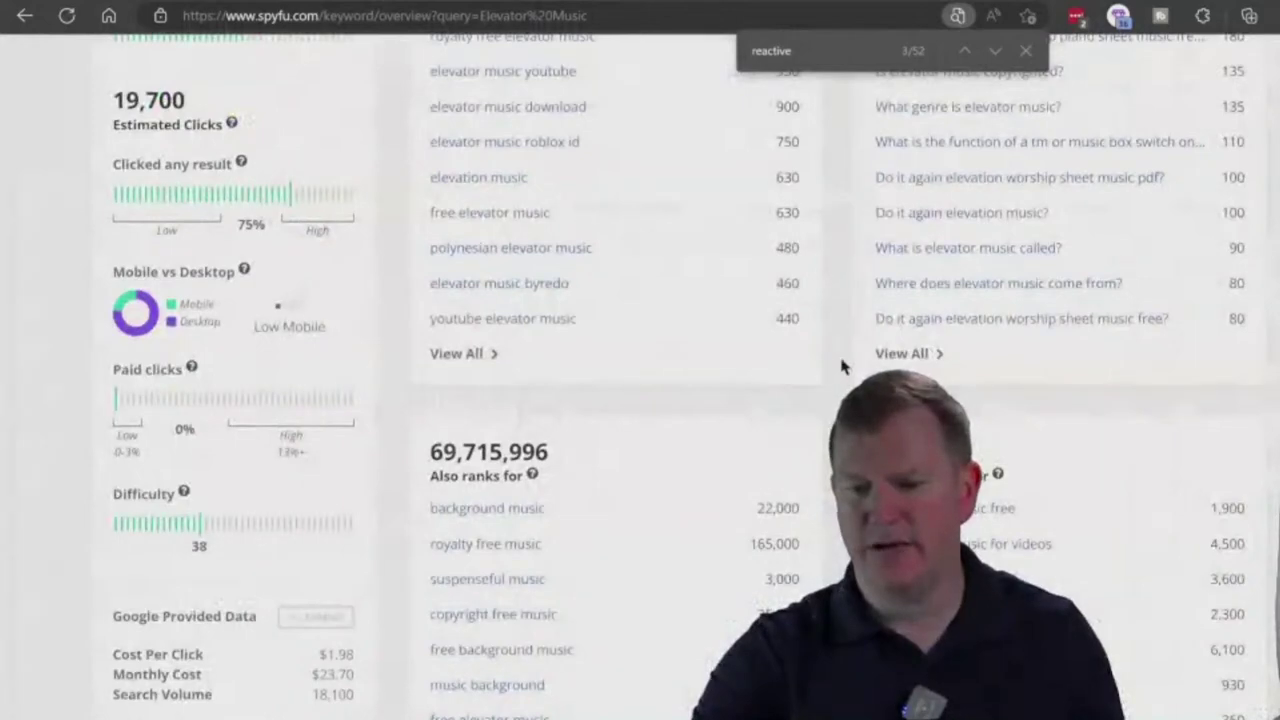
{"action": "scroll", "coordinate": [842, 368], "scroll_direction": "up", "scroll_amount": 4}
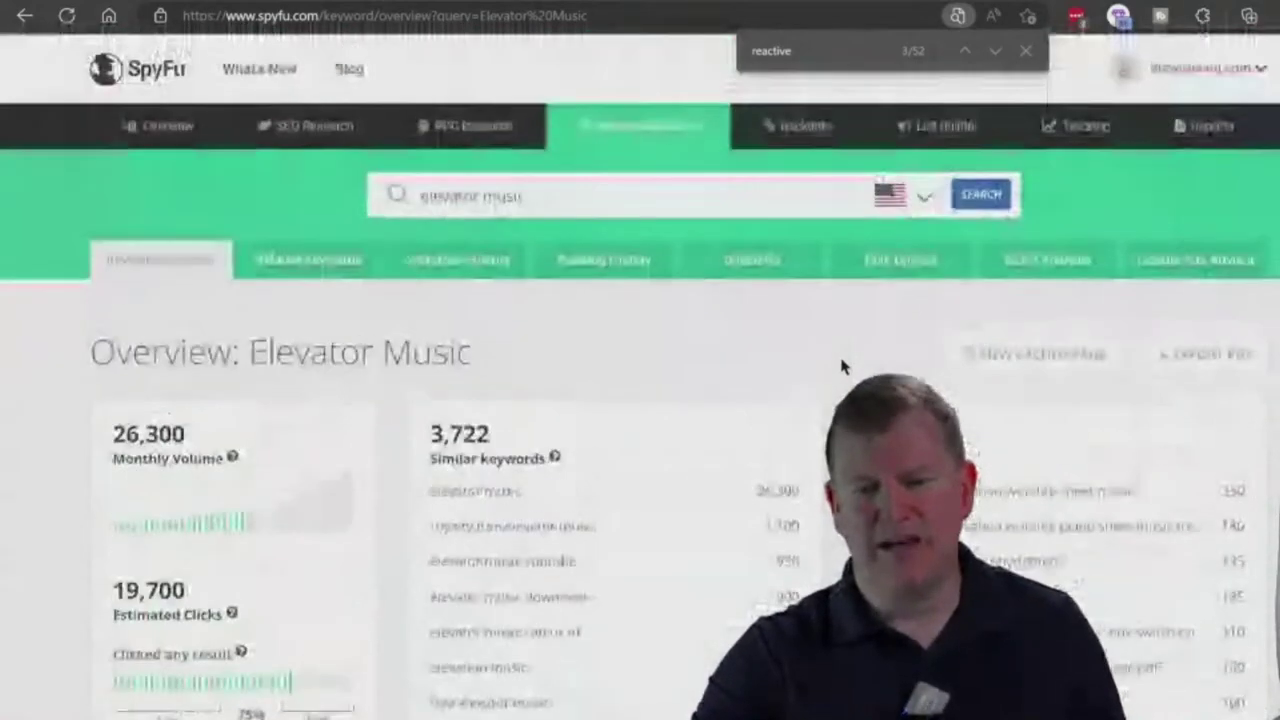
{"action": "left_click_drag", "start_coordinate": [476, 352], "coordinate": [90, 355]}
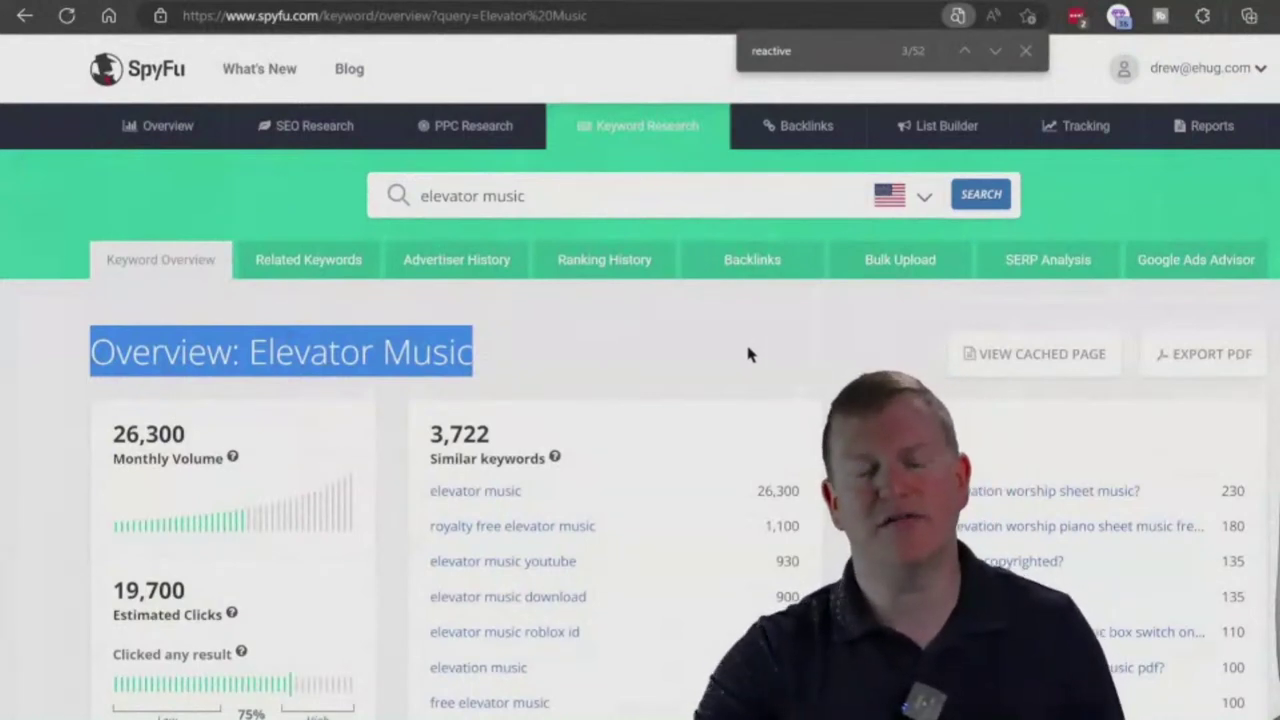
{"action": "left_click", "coordinate": [655, 355]}
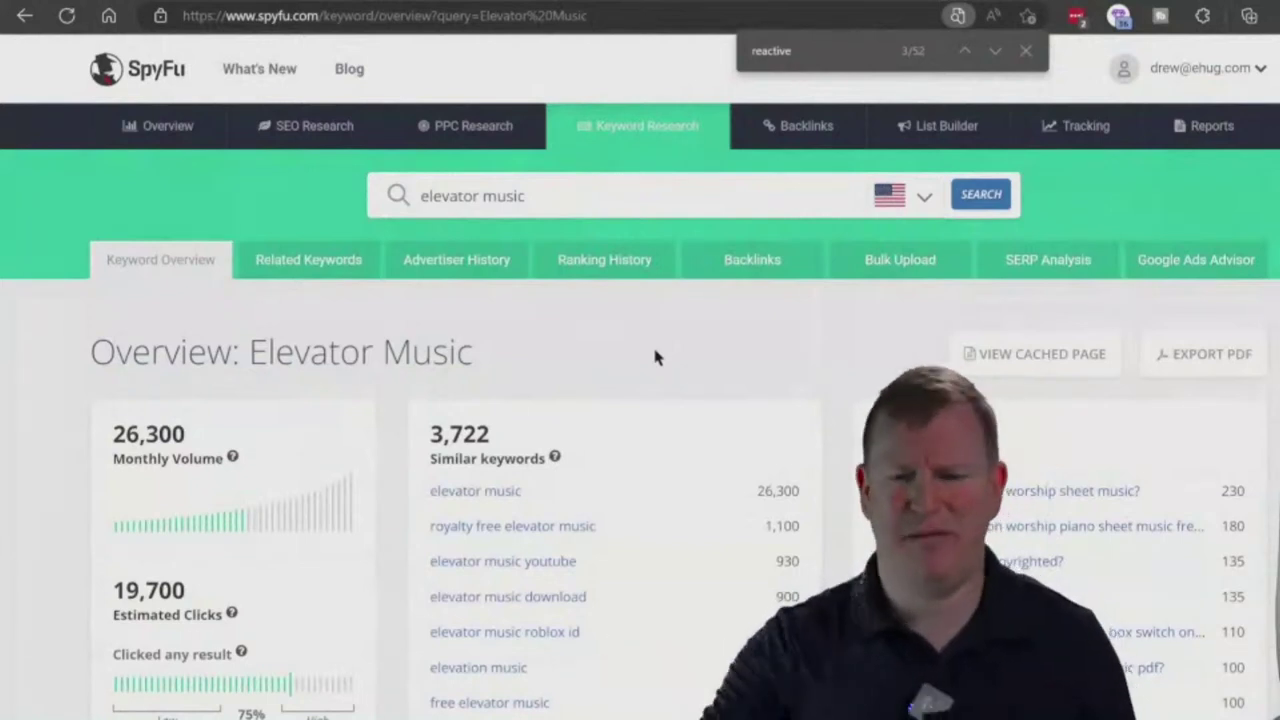
Step: Switch back to the ExpiredDomains.net pending delete list and scan the names following ElevatorMusic.com for further candidates
{"action": "key", "text": "ctrl+Tab"}
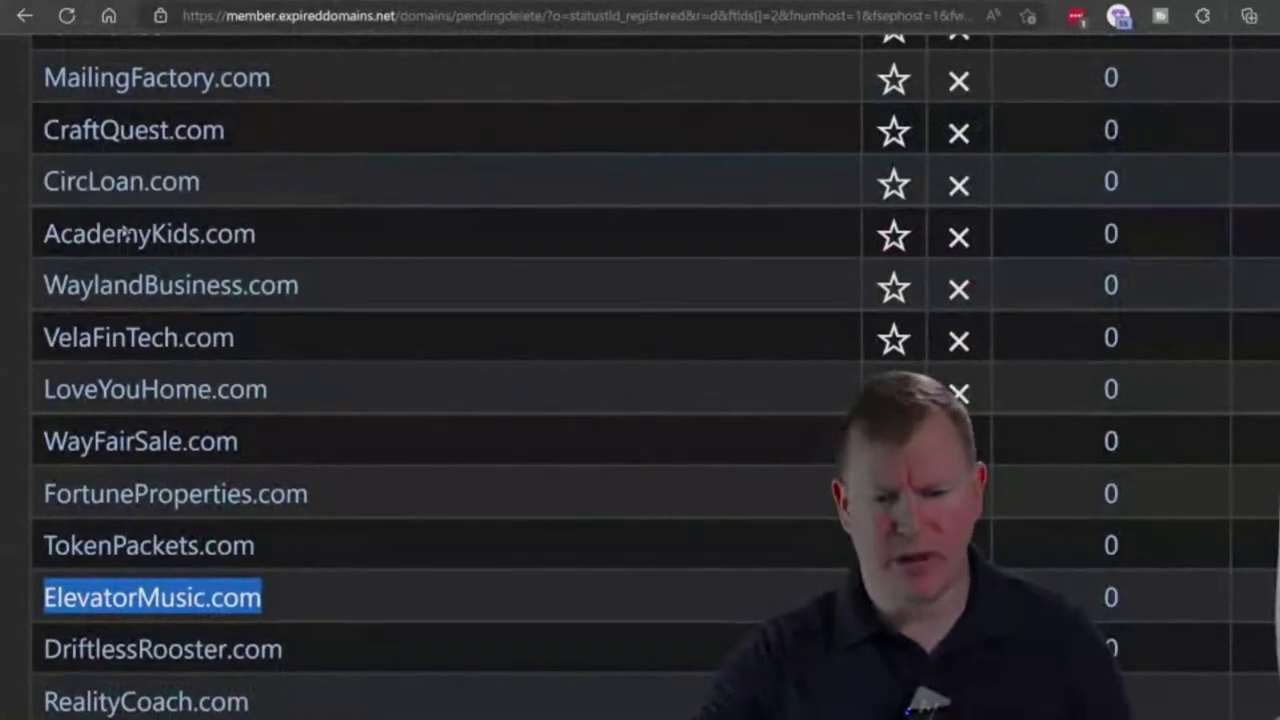
{"action": "left_click", "coordinate": [16, 608]}
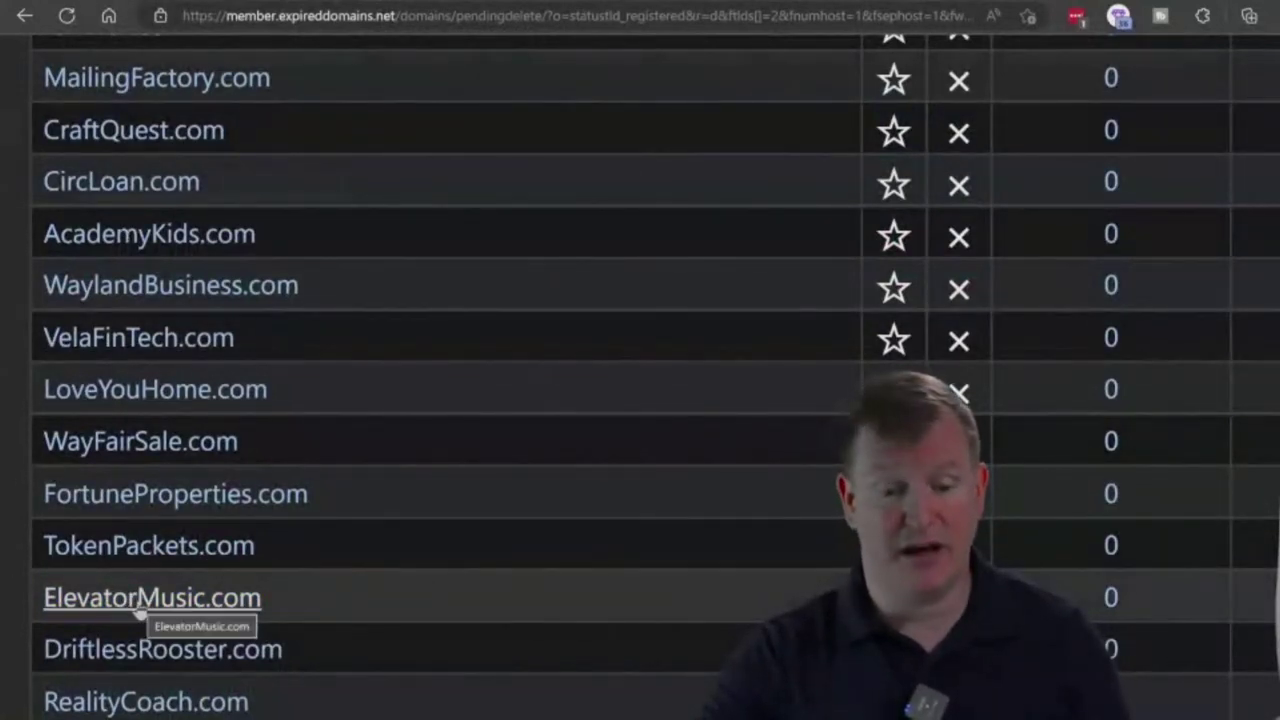
{"action": "scroll", "coordinate": [608, 596], "scroll_direction": "down", "scroll_amount": 5, "text": "ctrl"}
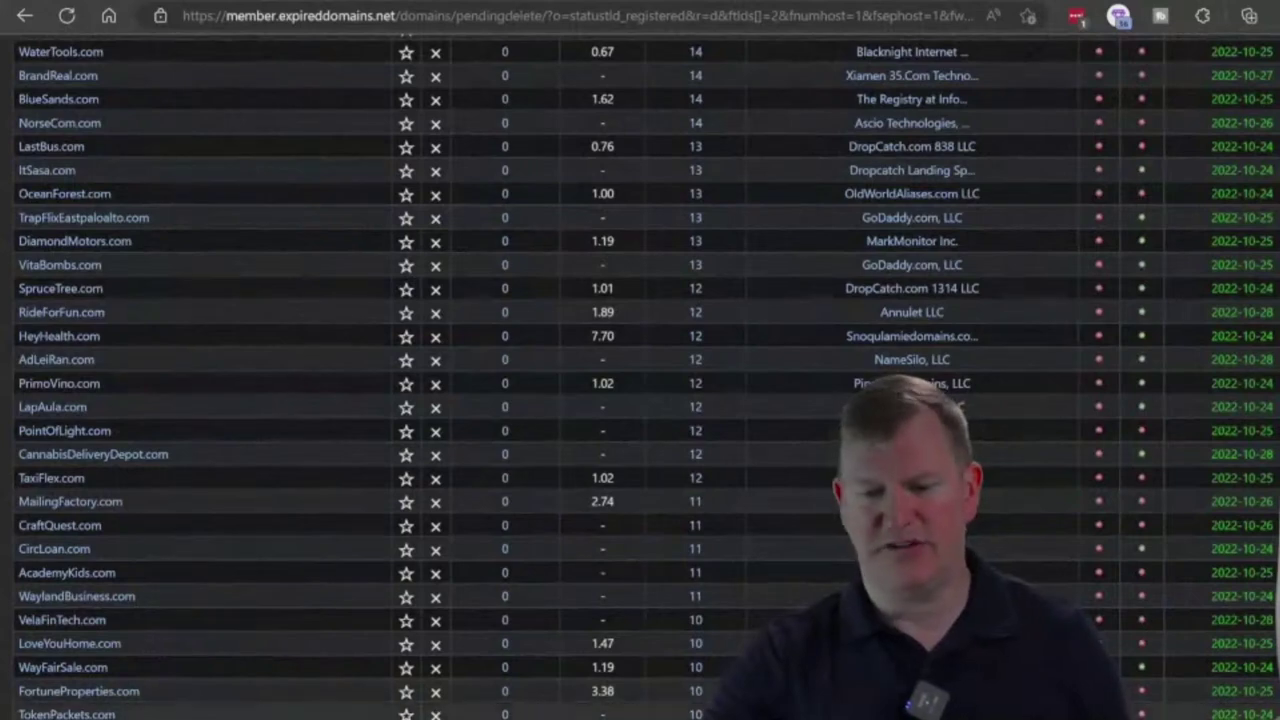
{"action": "scroll", "coordinate": [640, 400], "scroll_direction": "up", "scroll_amount": 3, "text": "ctrl"}
{"action": "scroll", "coordinate": [640, 400], "scroll_direction": "up", "scroll_amount": 2, "text": "ctrl"}
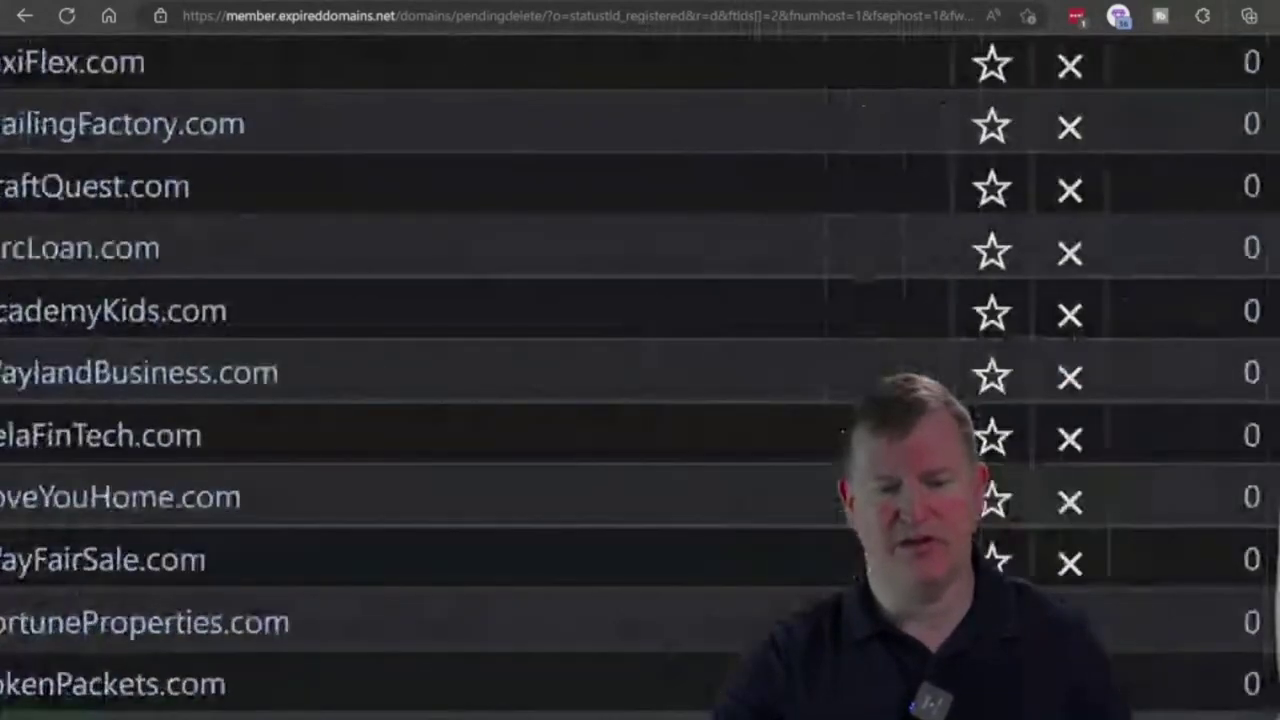
{"action": "scroll", "coordinate": [640, 400], "scroll_direction": "down", "scroll_amount": 1}
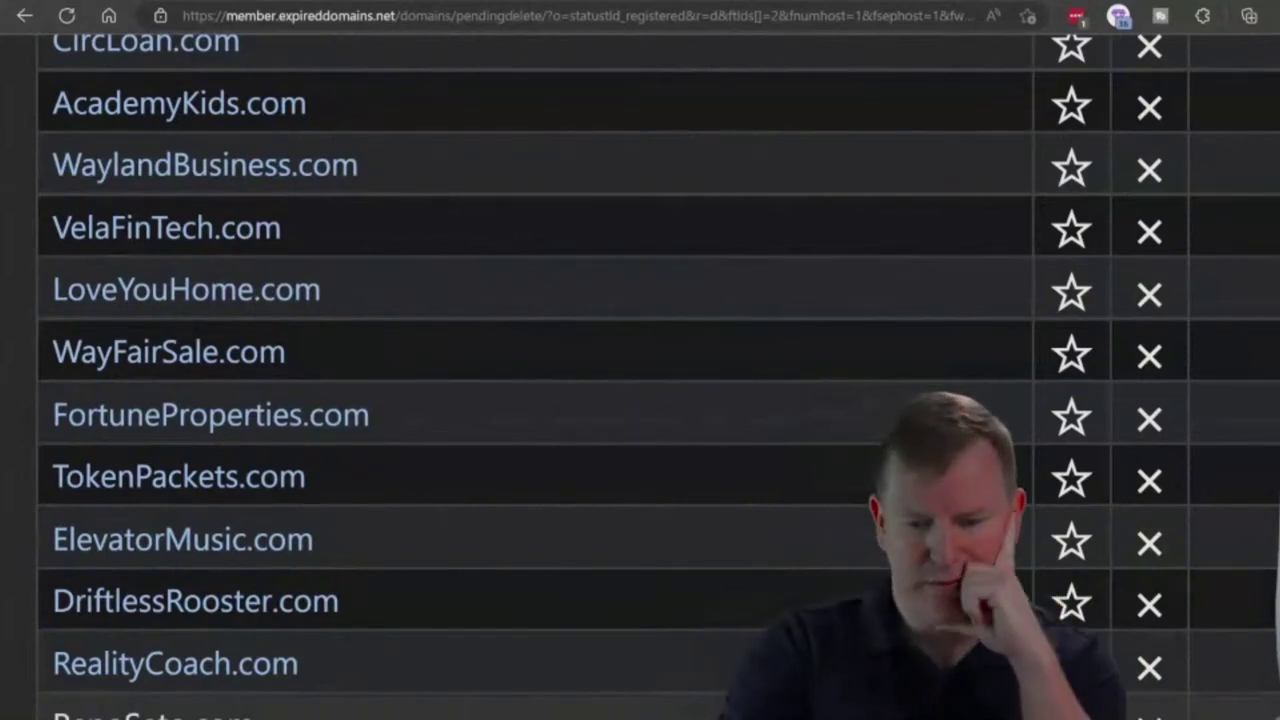
{"action": "scroll", "coordinate": [640, 400], "scroll_direction": "down", "scroll_amount": 7}
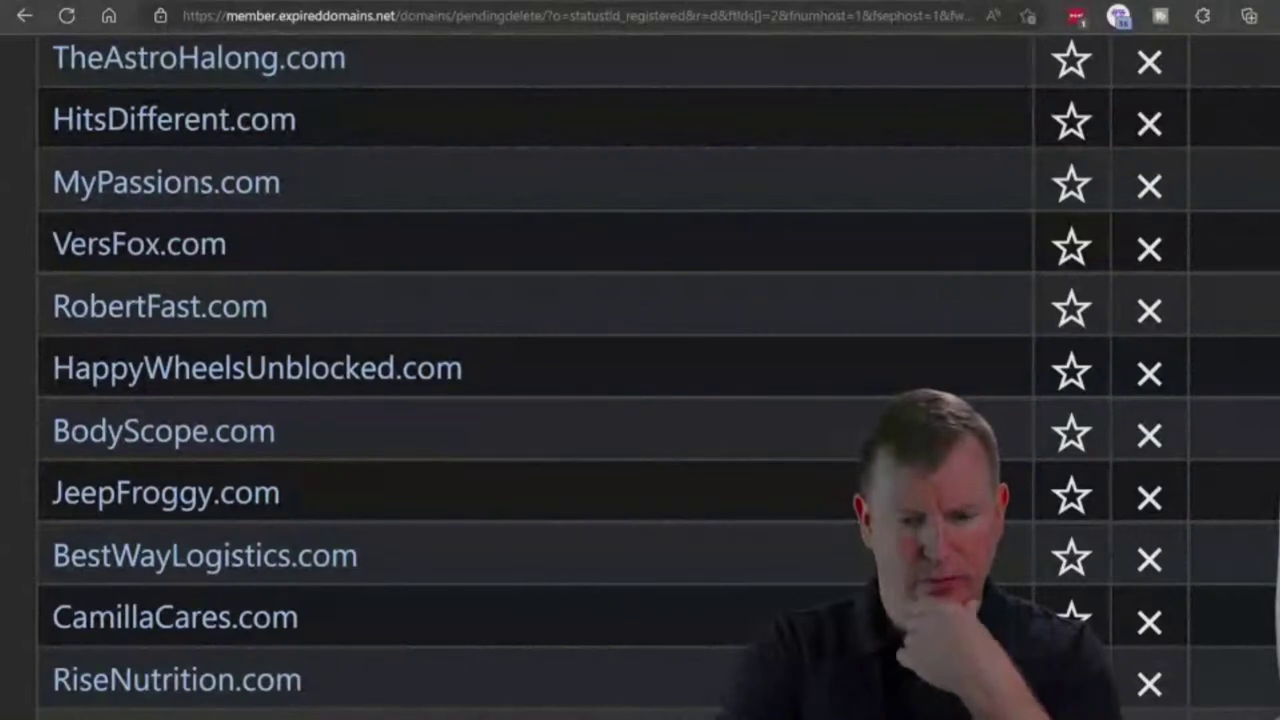
{"action": "scroll", "coordinate": [640, 400], "scroll_direction": "down", "scroll_amount": 7}
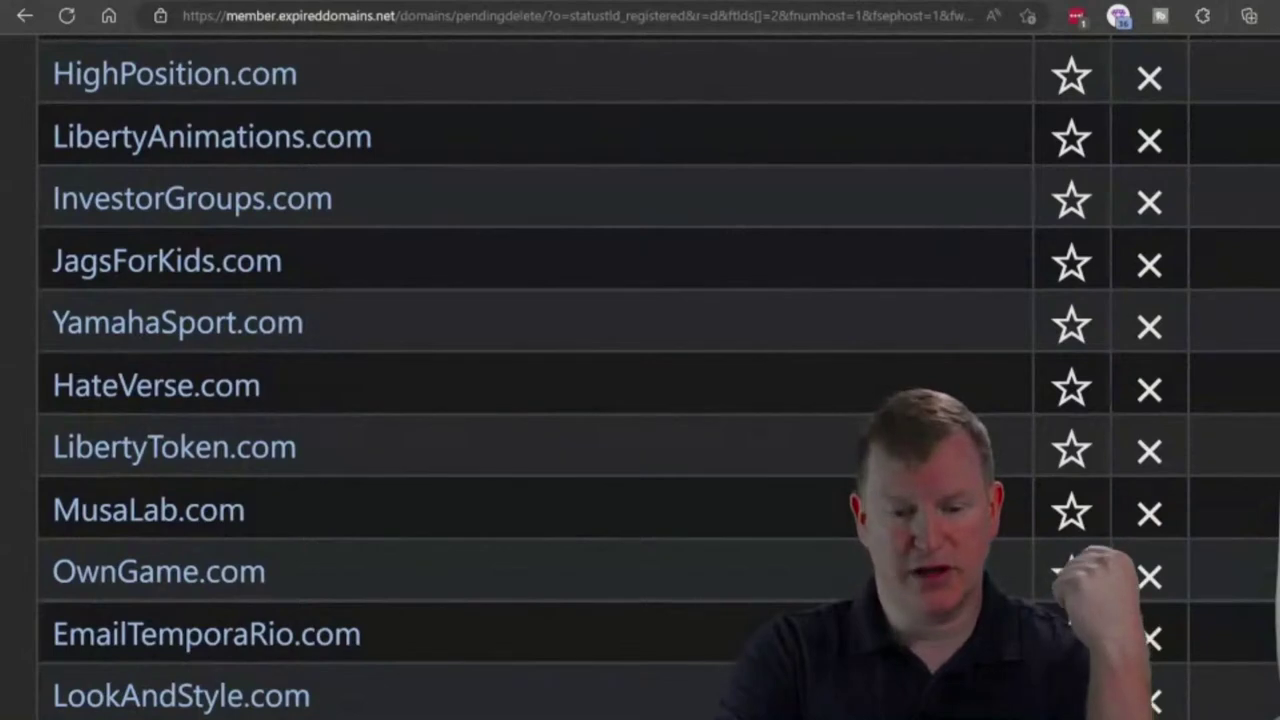
{"action": "scroll", "coordinate": [640, 380], "scroll_direction": "down", "scroll_amount": 7}
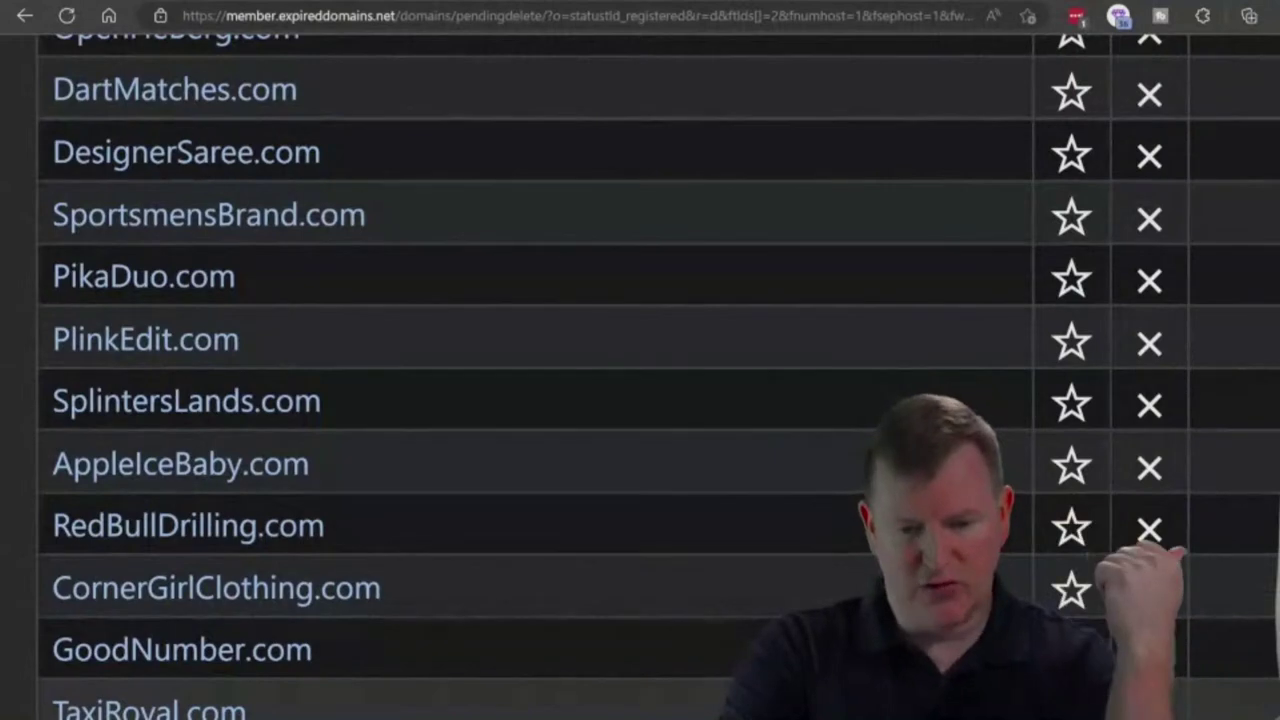
{"action": "scroll", "coordinate": [640, 380], "scroll_direction": "down", "scroll_amount": 7}
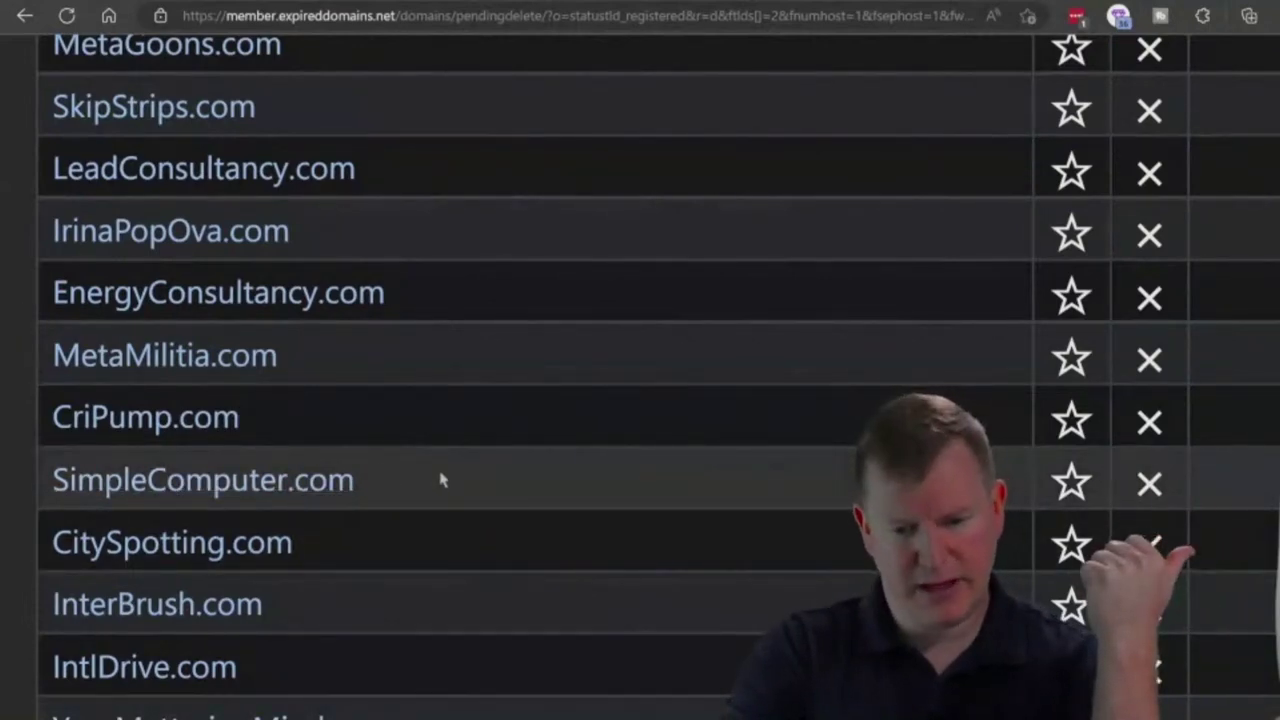
{"action": "scroll", "coordinate": [441, 481], "scroll_direction": "down", "scroll_amount": 7}
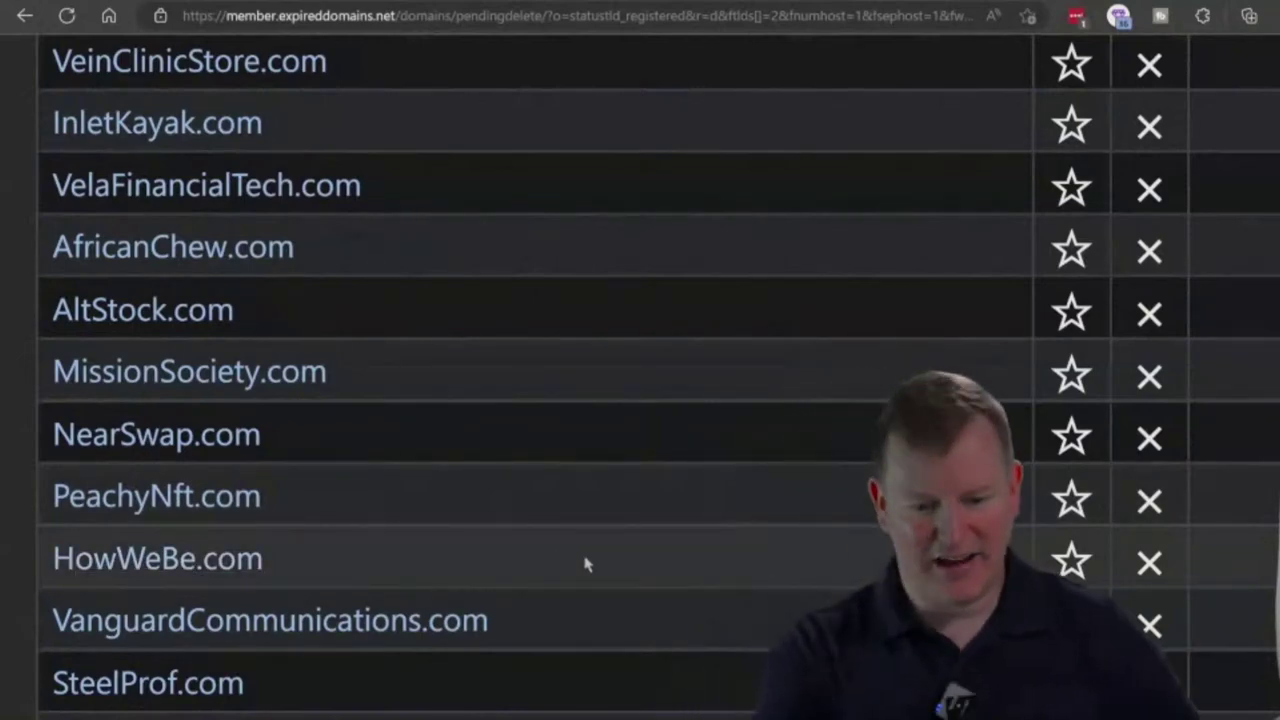
{"action": "scroll", "coordinate": [586, 565], "scroll_direction": "down", "scroll_amount": 5}
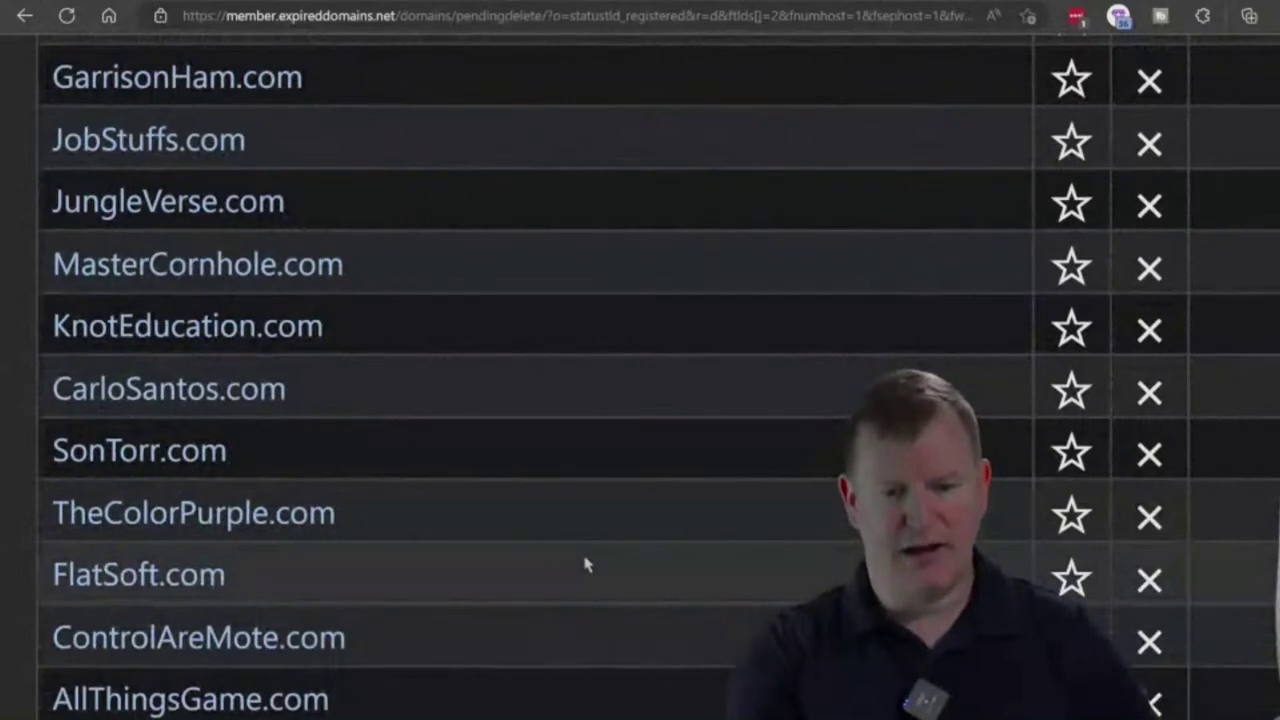
{"action": "scroll", "coordinate": [586, 565], "scroll_direction": "down", "scroll_amount": 6}
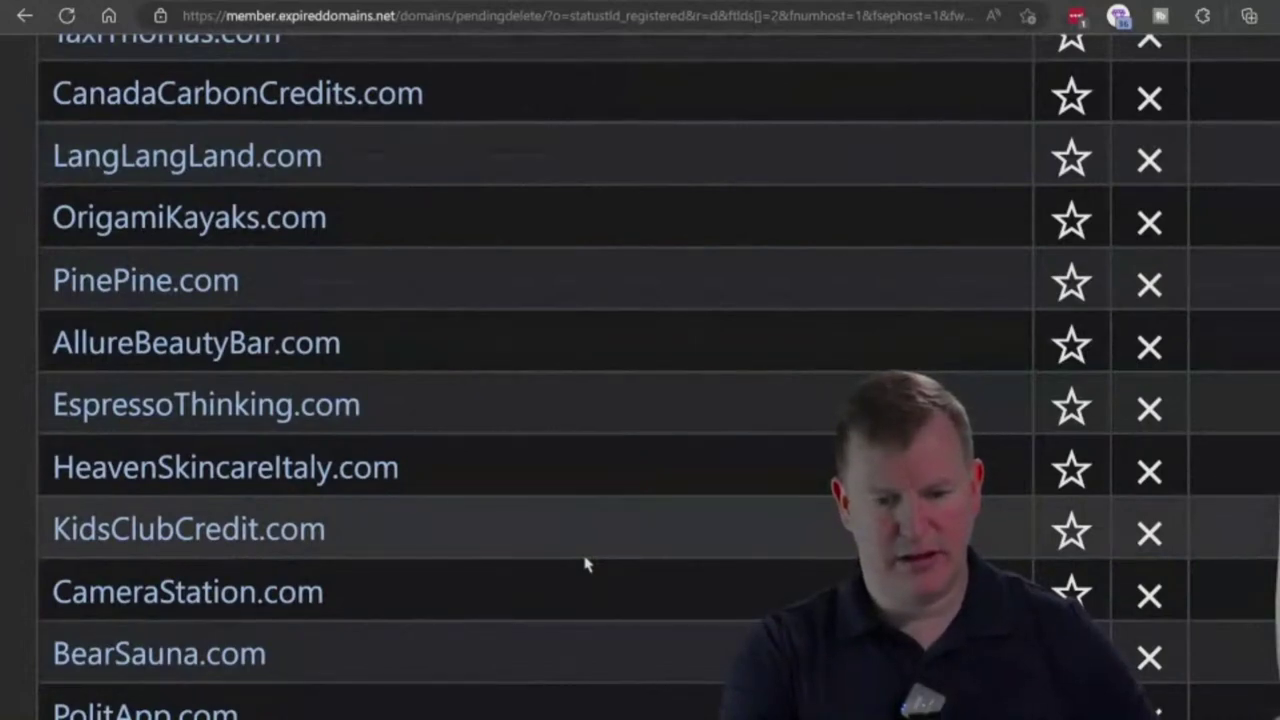
{"action": "scroll", "coordinate": [586, 565], "scroll_direction": "down", "scroll_amount": 5}
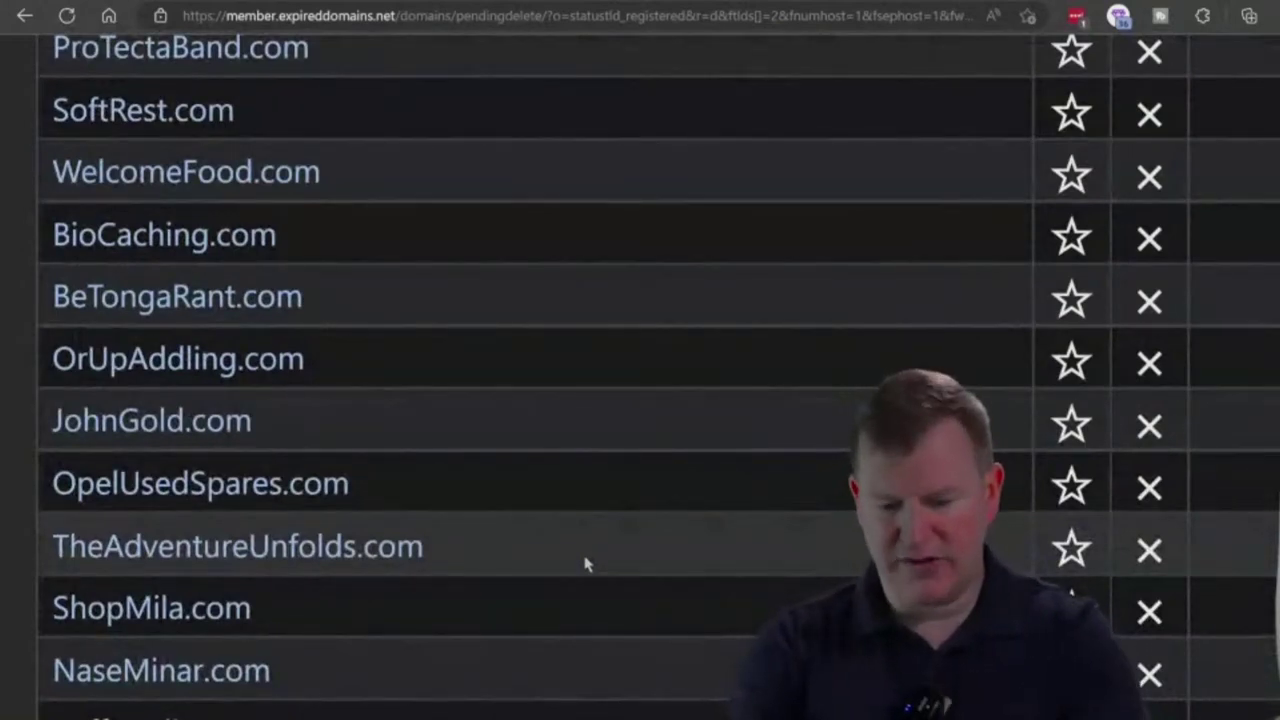
Step: Return to the start of the pending delete list and sort the domains by CPC, highest first
{"action": "scroll", "coordinate": [586, 565], "scroll_direction": "up", "scroll_amount": 15}
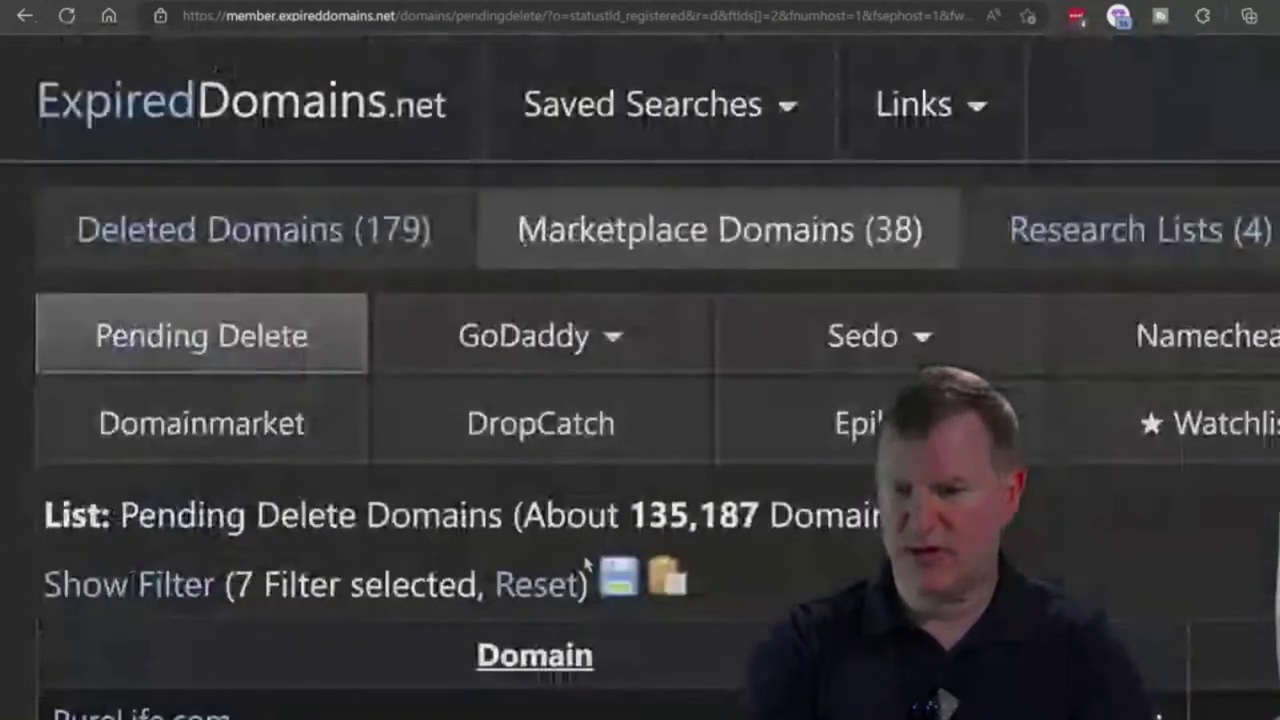
{"action": "key", "text": "ctrl+minus"}
{"action": "key", "text": "ctrl+minus"}
{"action": "key", "text": "ctrl+minus"}
{"action": "key", "text": "ctrl+minus"}
{"action": "key", "text": "ctrl+minus"}
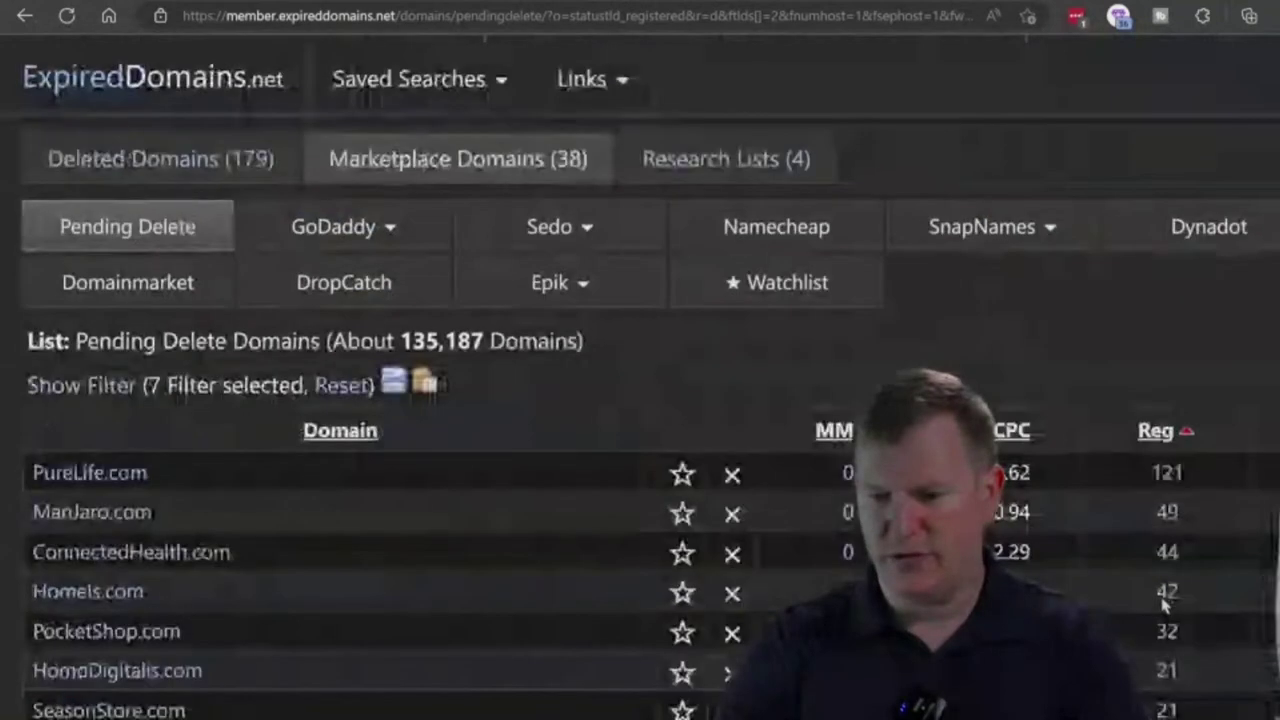
{"action": "left_click", "coordinate": [797, 350]}
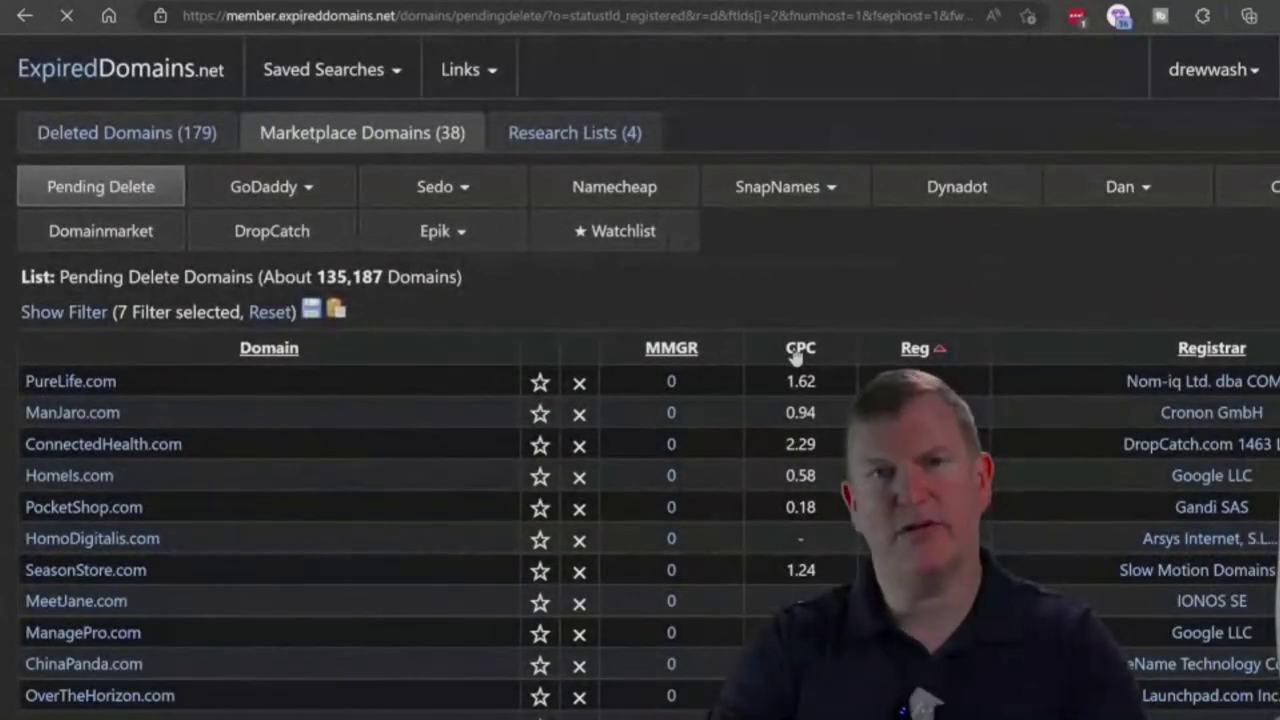
Step: Highlight the list's total domain count and scan the domain names with the highest cost per click for candidates
{"action": "scroll", "coordinate": [794, 357], "scroll_direction": "down", "scroll_amount": 3}
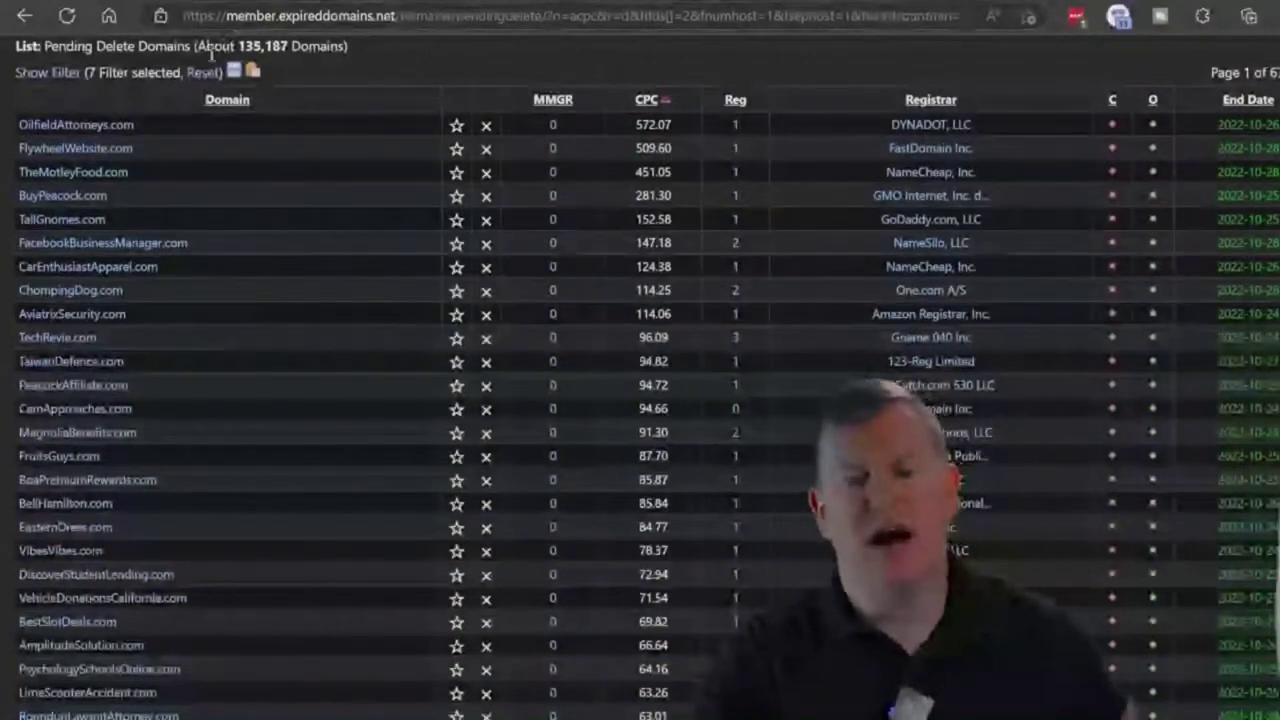
{"action": "left_click_drag", "start_coordinate": [236, 46], "coordinate": [291, 52]}
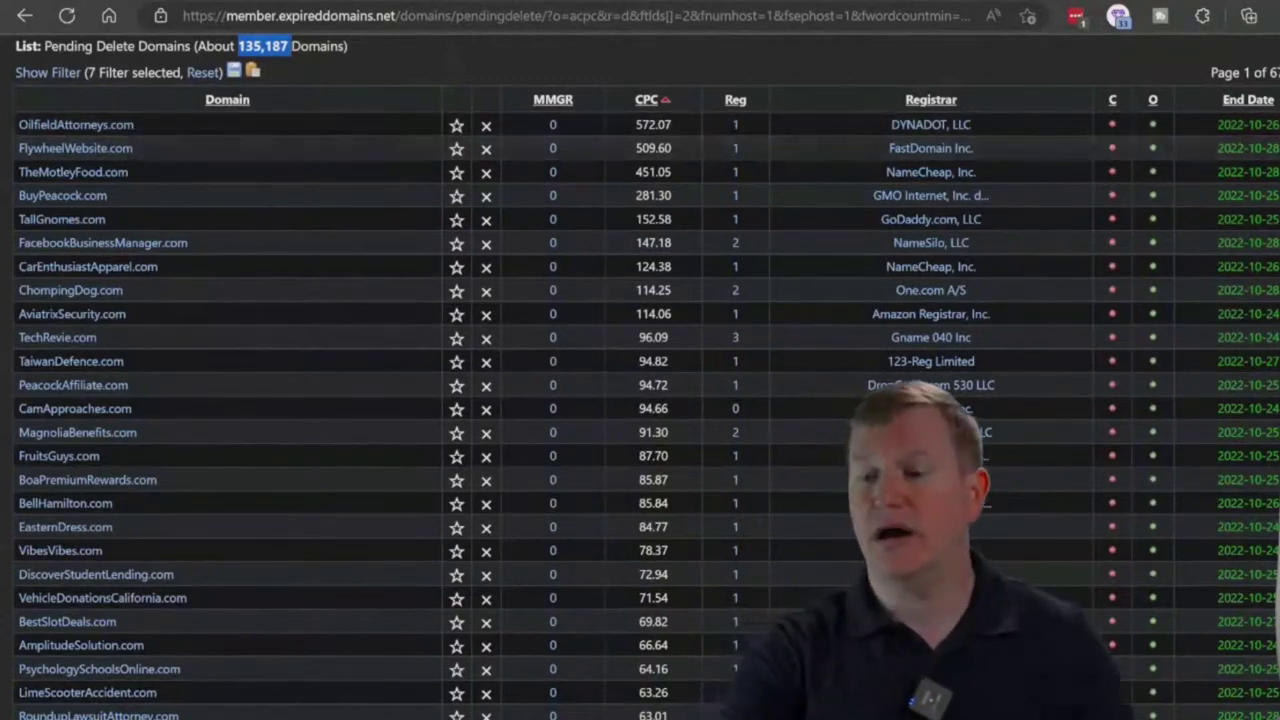
{"action": "scroll", "coordinate": [640, 400], "scroll_direction": "up", "scroll_amount": 2}
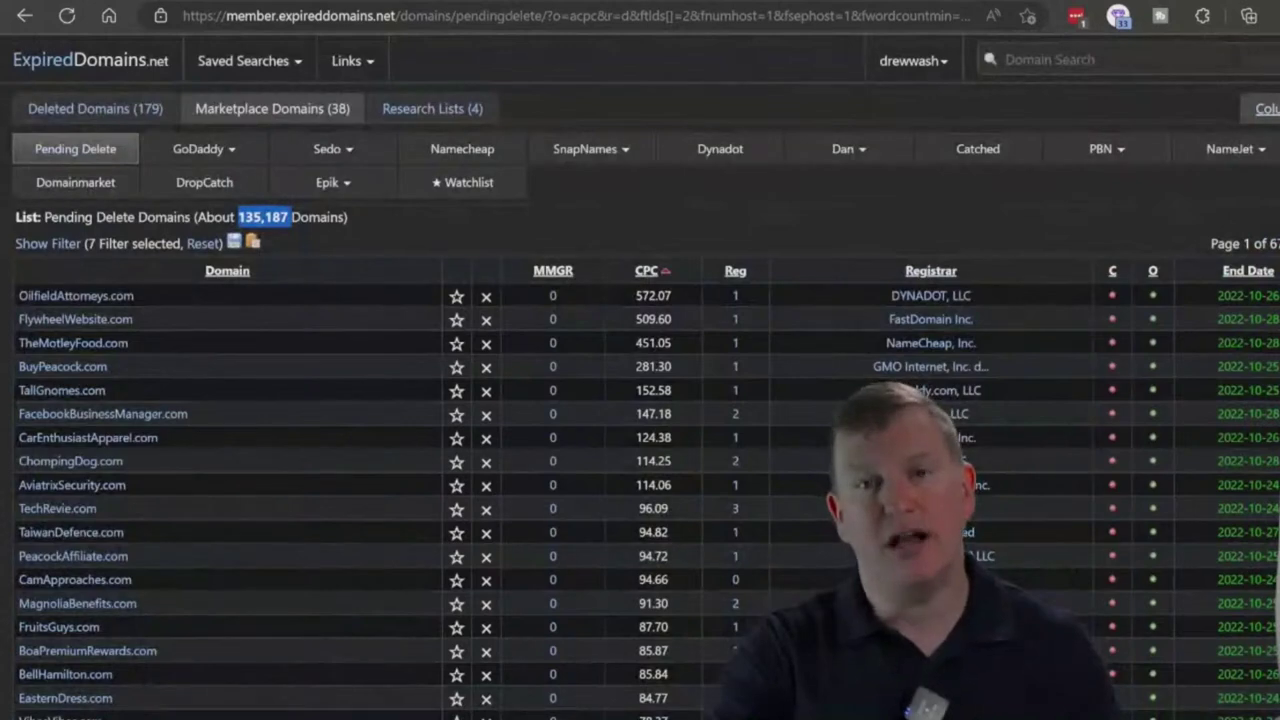
{"action": "scroll", "coordinate": [640, 400], "scroll_direction": "down", "scroll_amount": 2}
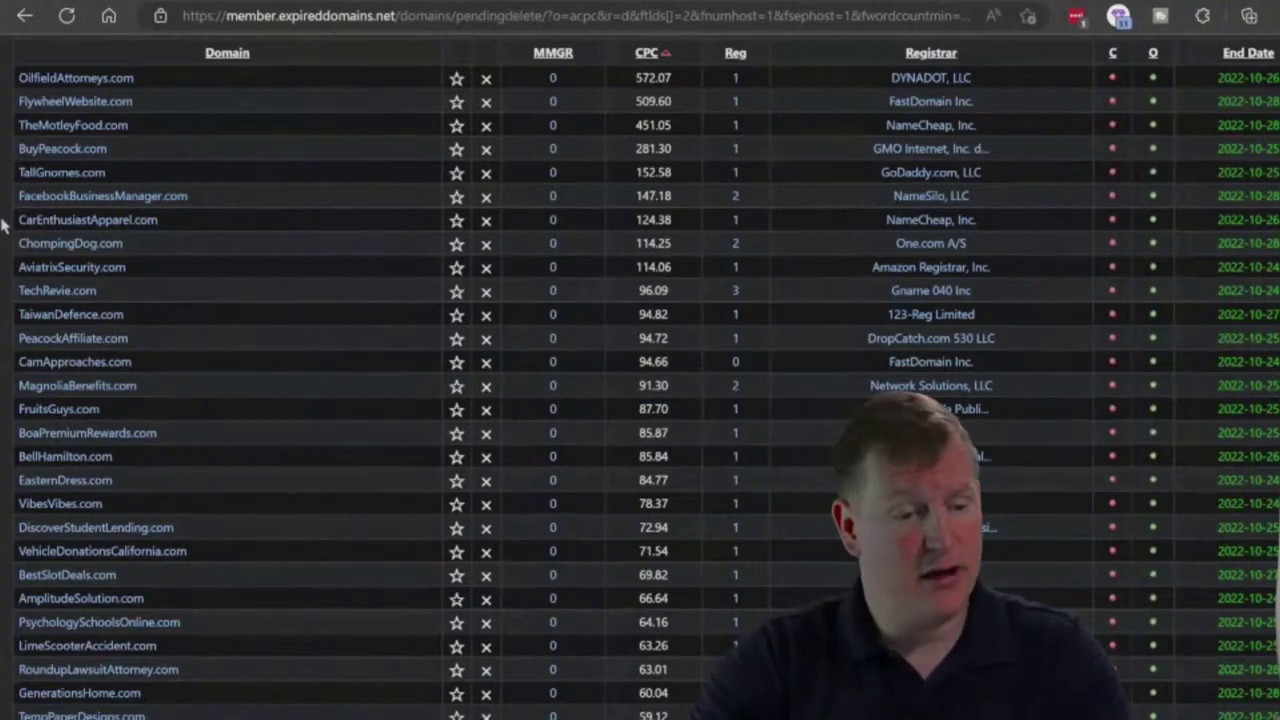
{"action": "scroll", "coordinate": [3, 226], "scroll_direction": "up", "scroll_amount": 5}
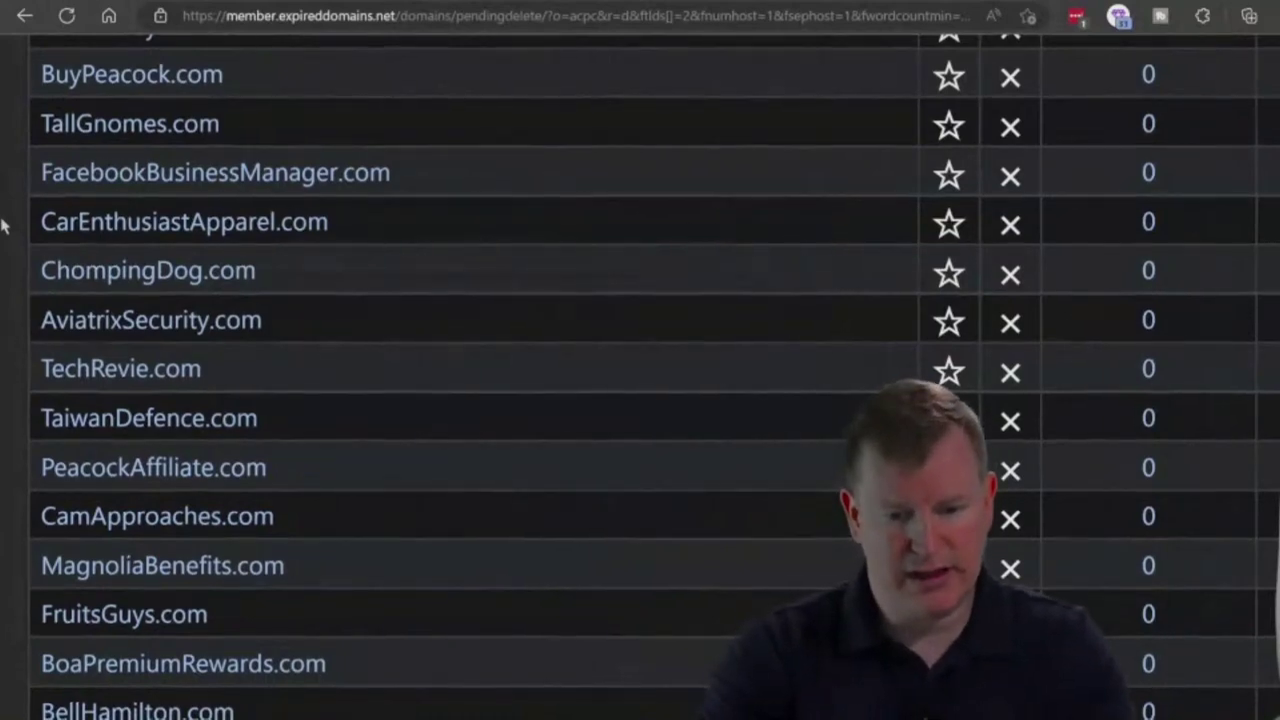
{"action": "scroll", "coordinate": [3, 226], "scroll_direction": "down", "scroll_amount": 5}
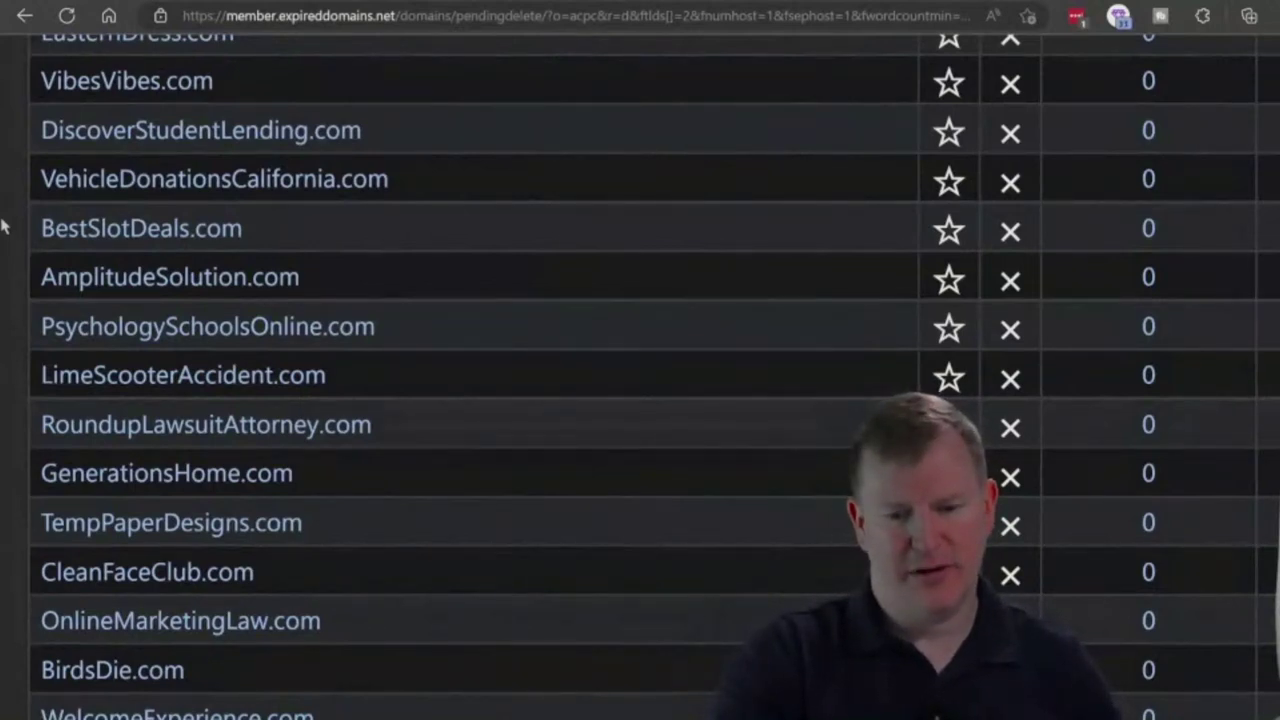
Step: Copy the name OnlineMarketingLaw without its extension, switch to SpyFu and look up the keyword "Online Marketing Law"
{"action": "left_click", "coordinate": [199, 632]}
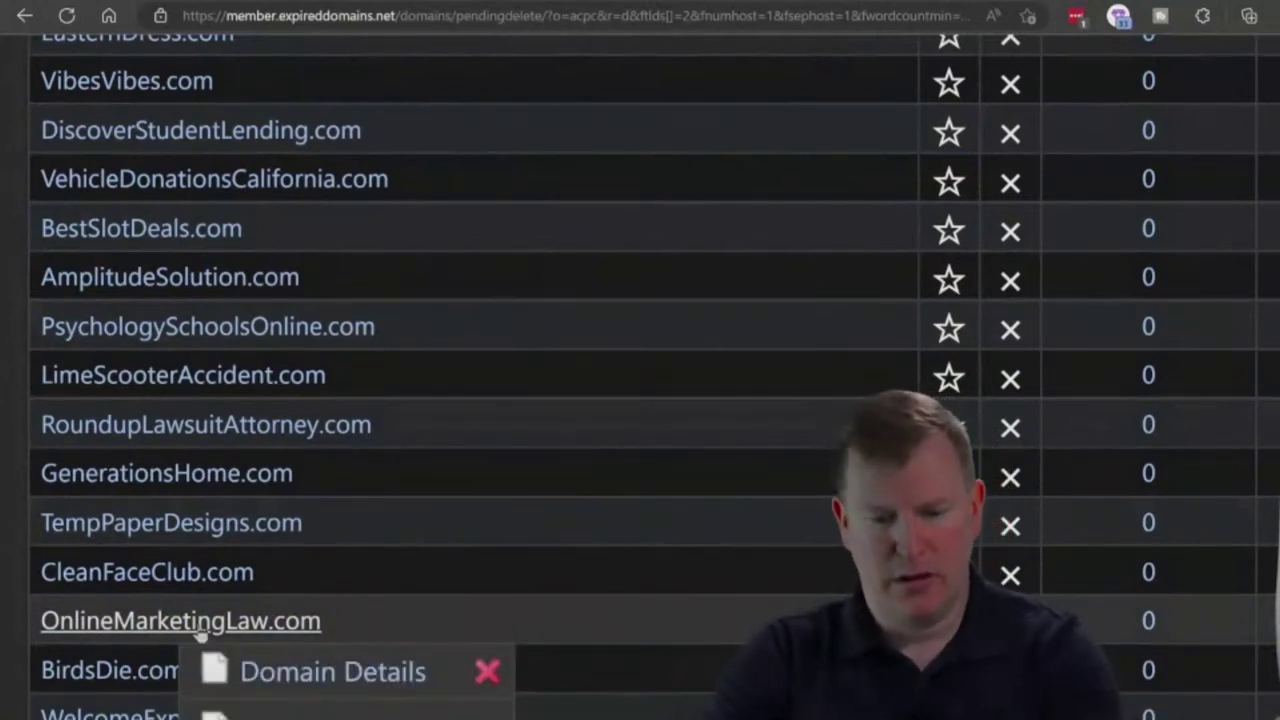
{"action": "left_click_drag", "start_coordinate": [38, 622], "coordinate": [268, 635]}
{"action": "key", "text": "ctrl+c"}
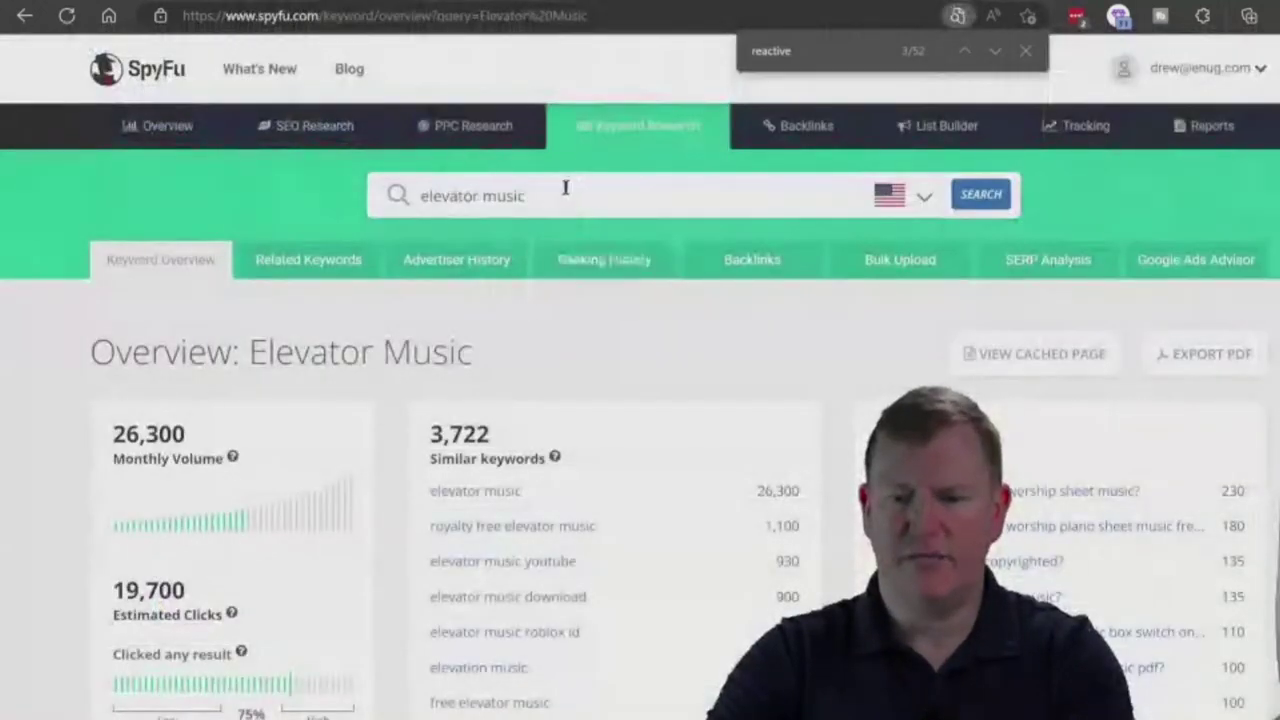
{"action": "triple_click", "coordinate": [565, 188]}
{"action": "key", "text": "ctrl+v"}
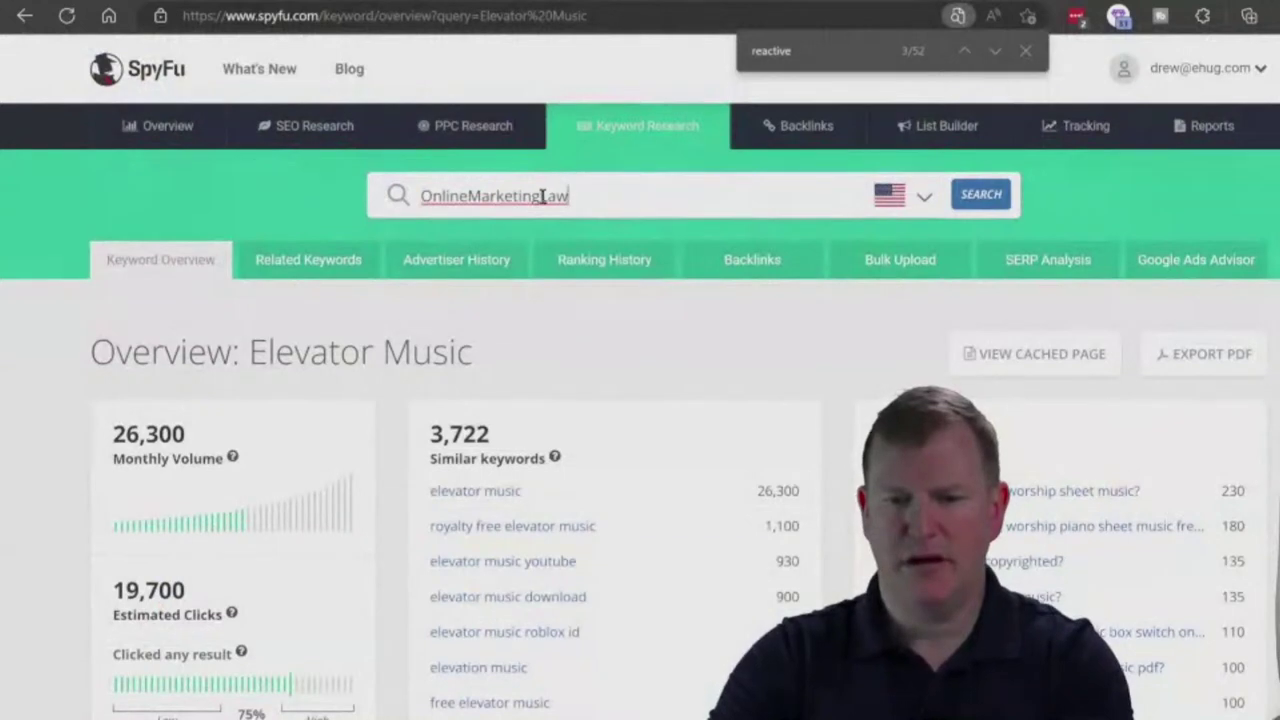
{"action": "left_click", "coordinate": [542, 196]}
{"action": "left_click", "coordinate": [474, 195]}
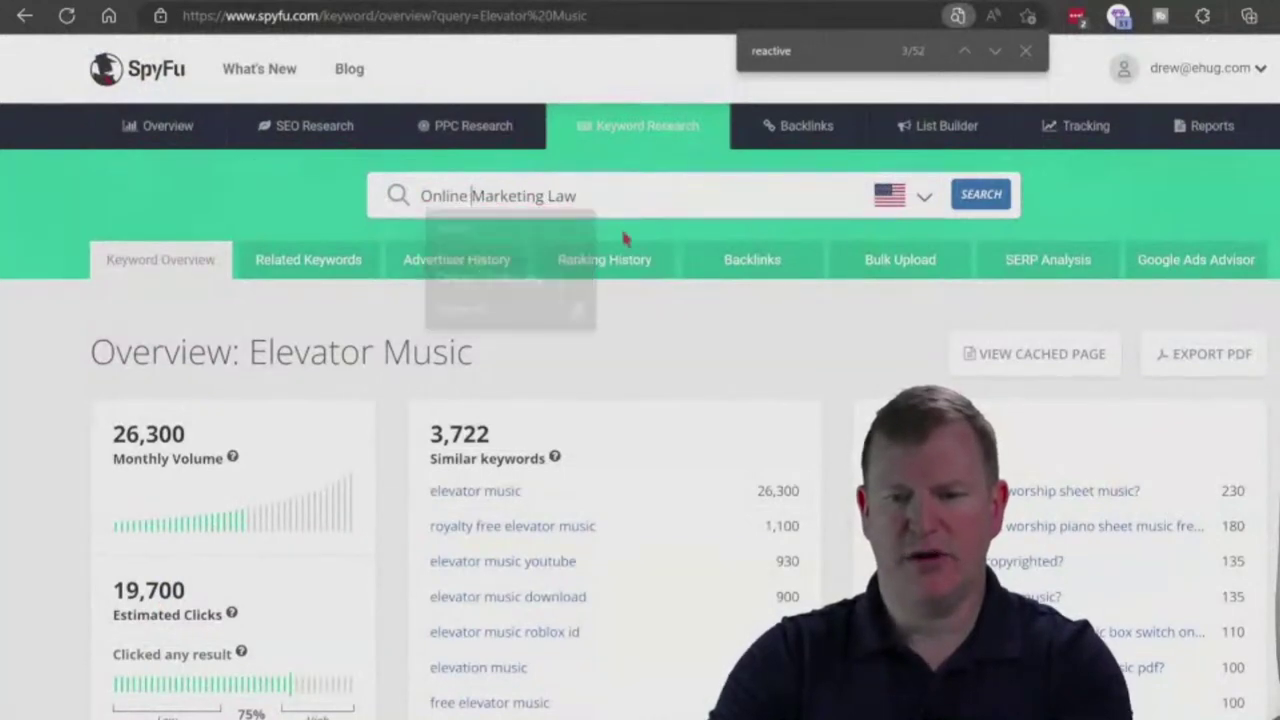
{"action": "left_click", "coordinate": [1007, 207]}
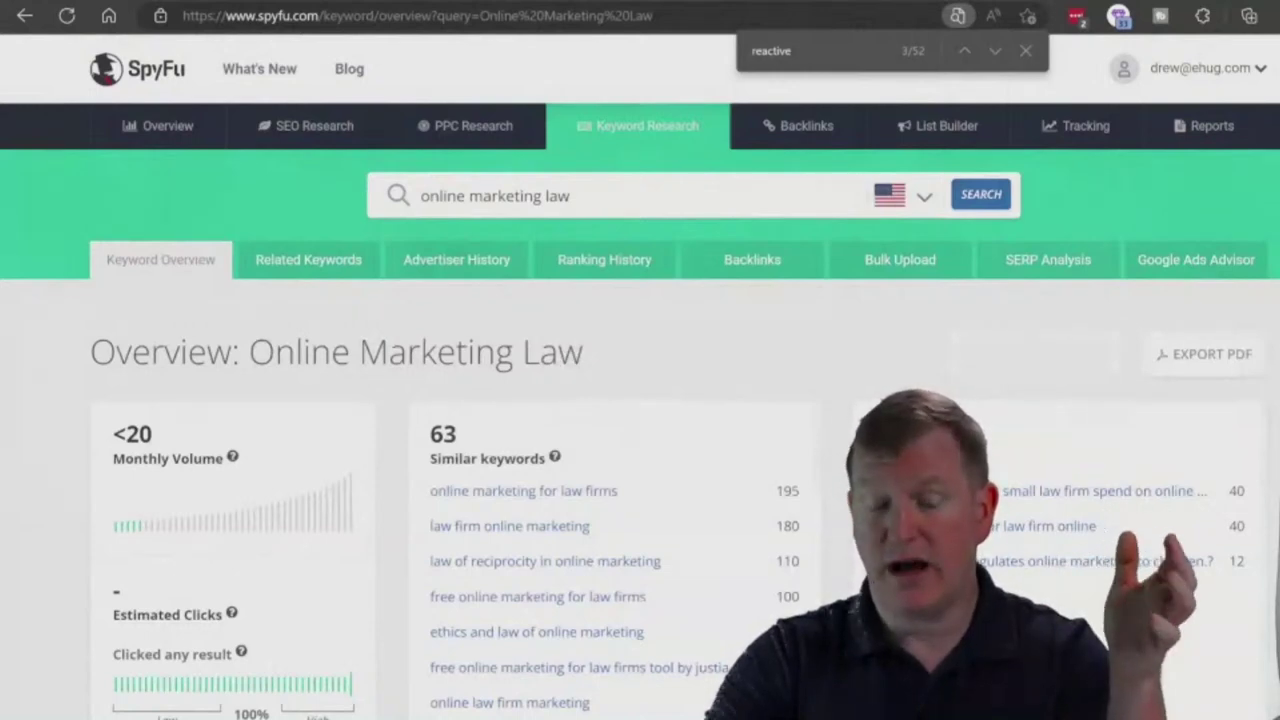
Step: Examine the keyword's monthly volume, similar keywords, difficulty and Google-provided cost per click and advertiser data
{"action": "scroll", "coordinate": [640, 400], "scroll_direction": "down", "scroll_amount": 4}
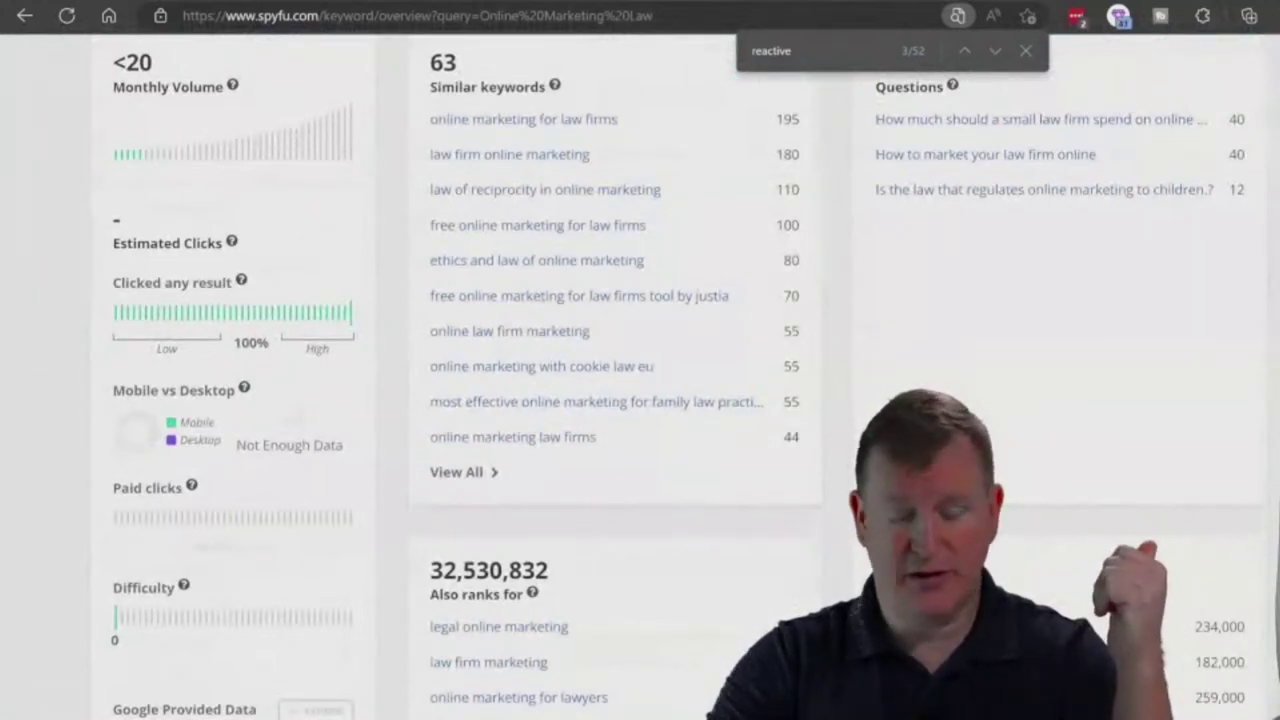
{"action": "scroll", "coordinate": [640, 400], "scroll_direction": "down", "scroll_amount": 2}
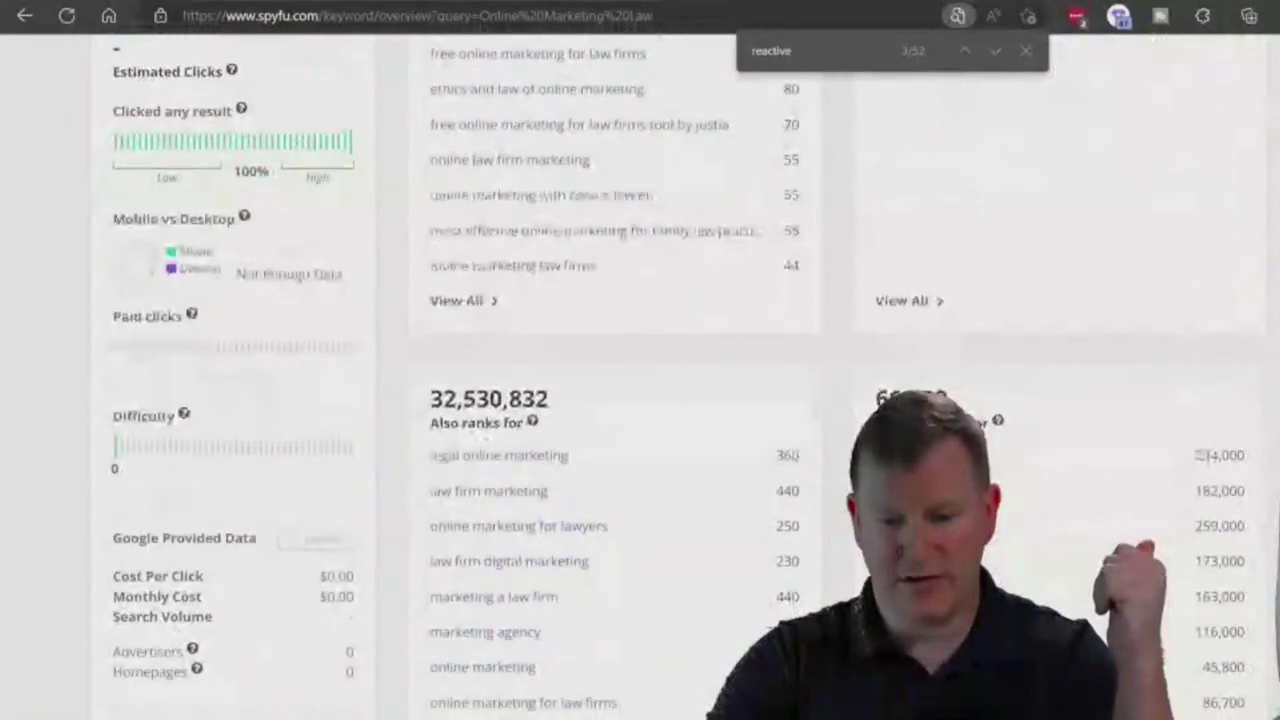
{"action": "scroll", "coordinate": [640, 400], "scroll_direction": "up", "scroll_amount": 2}
{"action": "scroll", "coordinate": [640, 400], "scroll_direction": "up", "scroll_amount": 3}
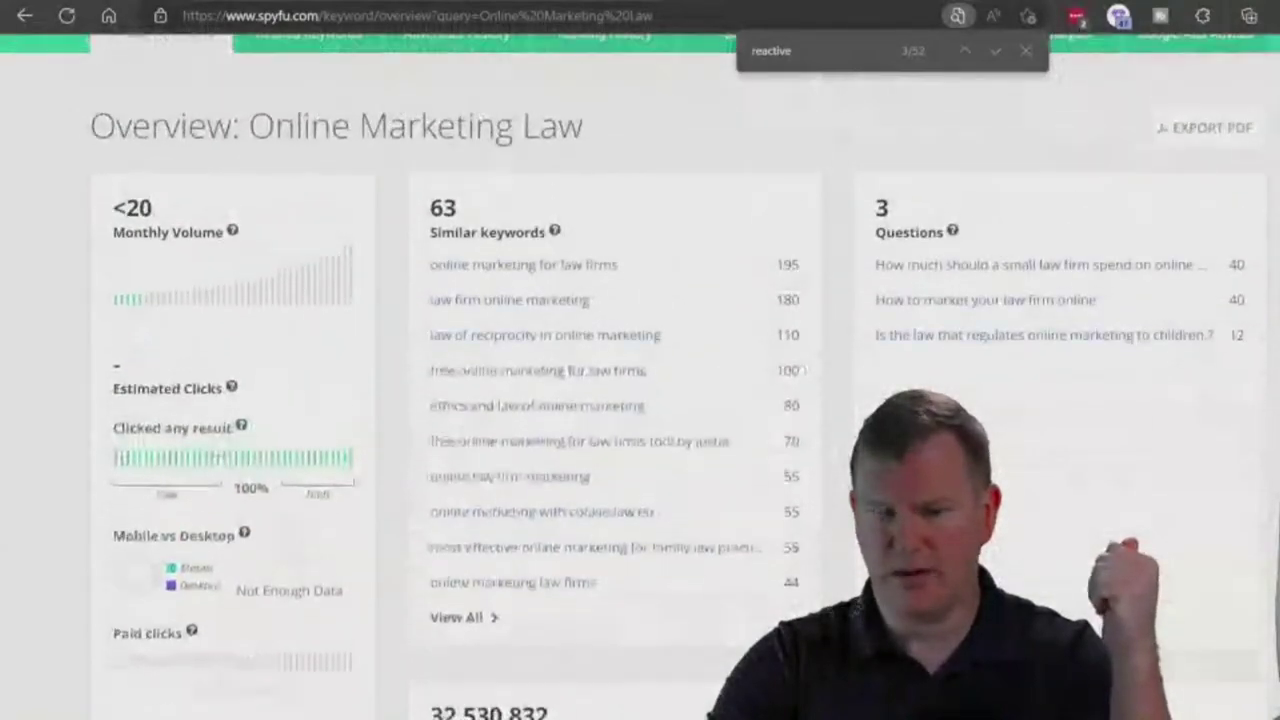
{"action": "scroll", "coordinate": [640, 400], "scroll_direction": "up", "scroll_amount": 1}
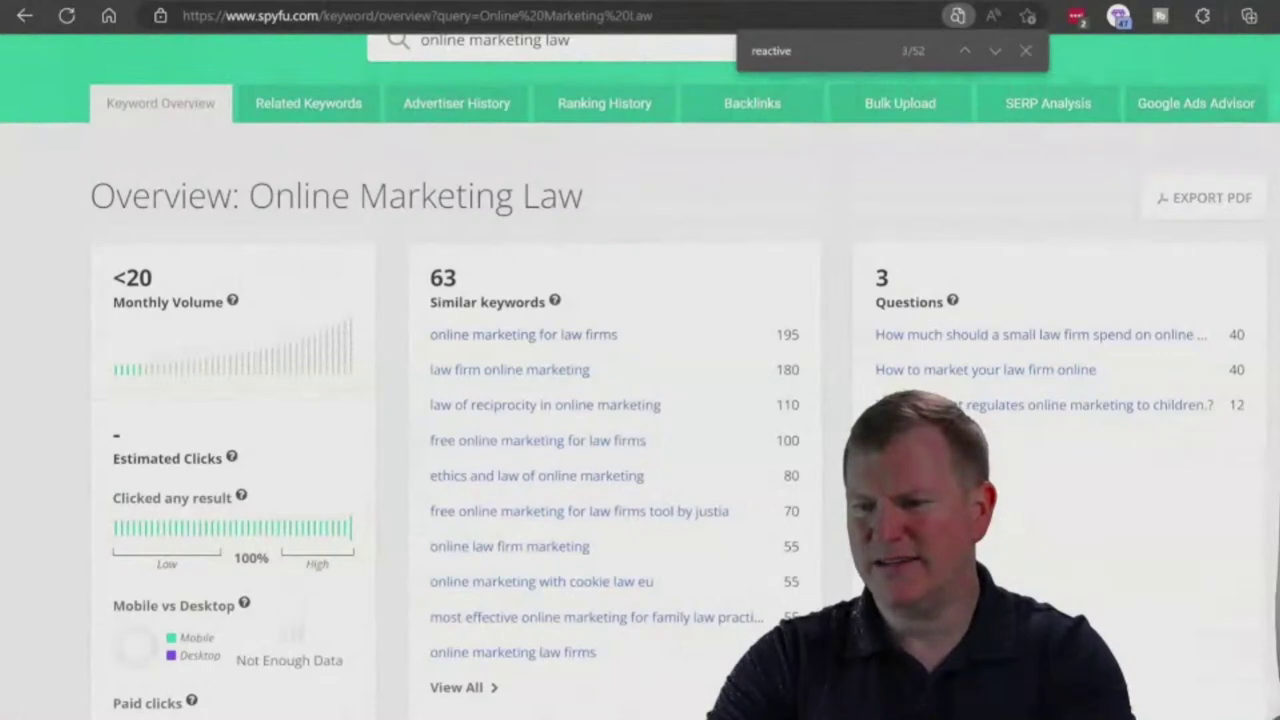
{"action": "scroll", "coordinate": [640, 400], "scroll_direction": "down", "scroll_amount": 4}
{"action": "scroll", "coordinate": [640, 400], "scroll_direction": "up", "scroll_amount": 5}
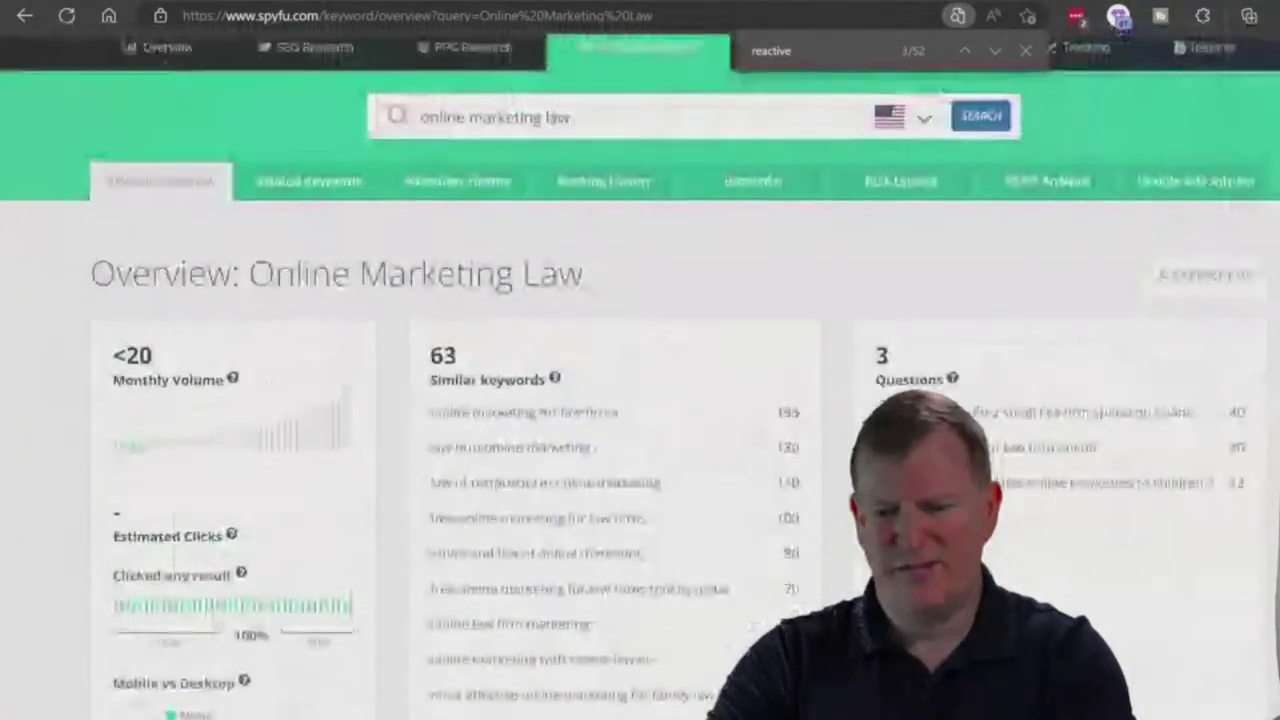
{"action": "scroll", "coordinate": [290, 378], "scroll_direction": "up", "scroll_amount": 1}
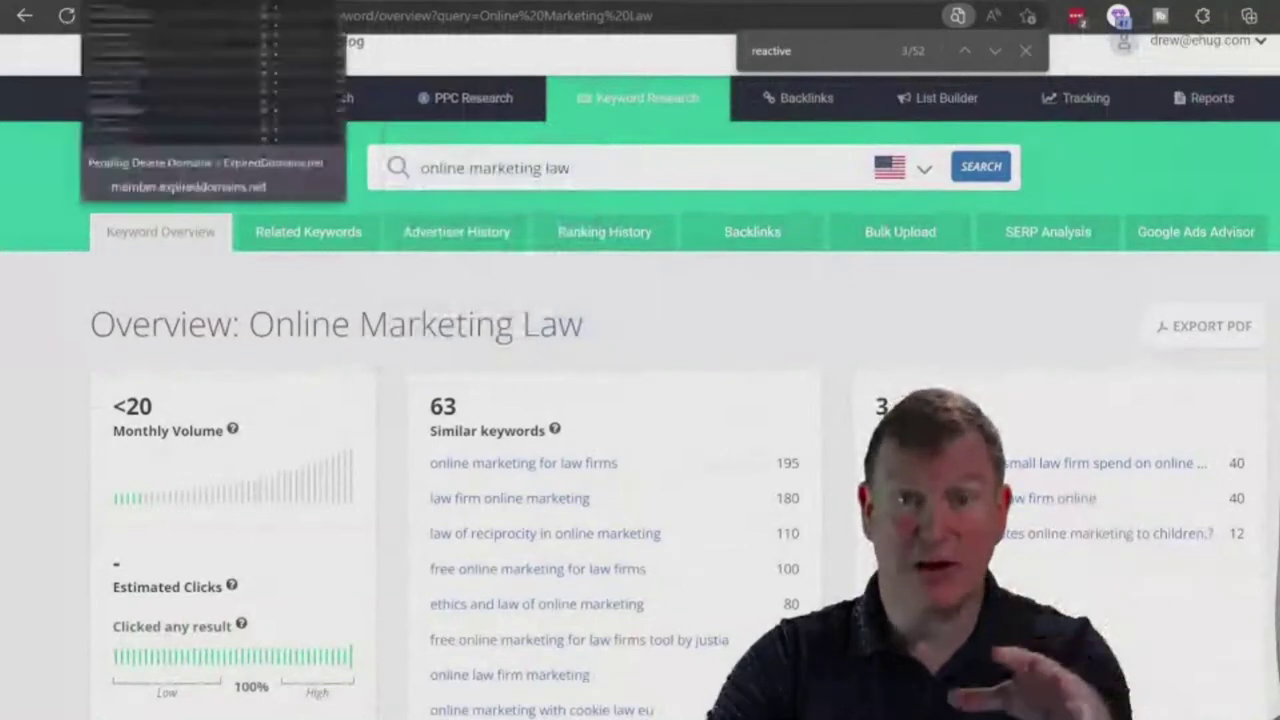
Step: Switch back to the ExpiredDomains.net pending delete list and scan the names following OnlineMarketingLaw.com for local service and legal keyword candidates
{"action": "left_click", "coordinate": [200, 125]}
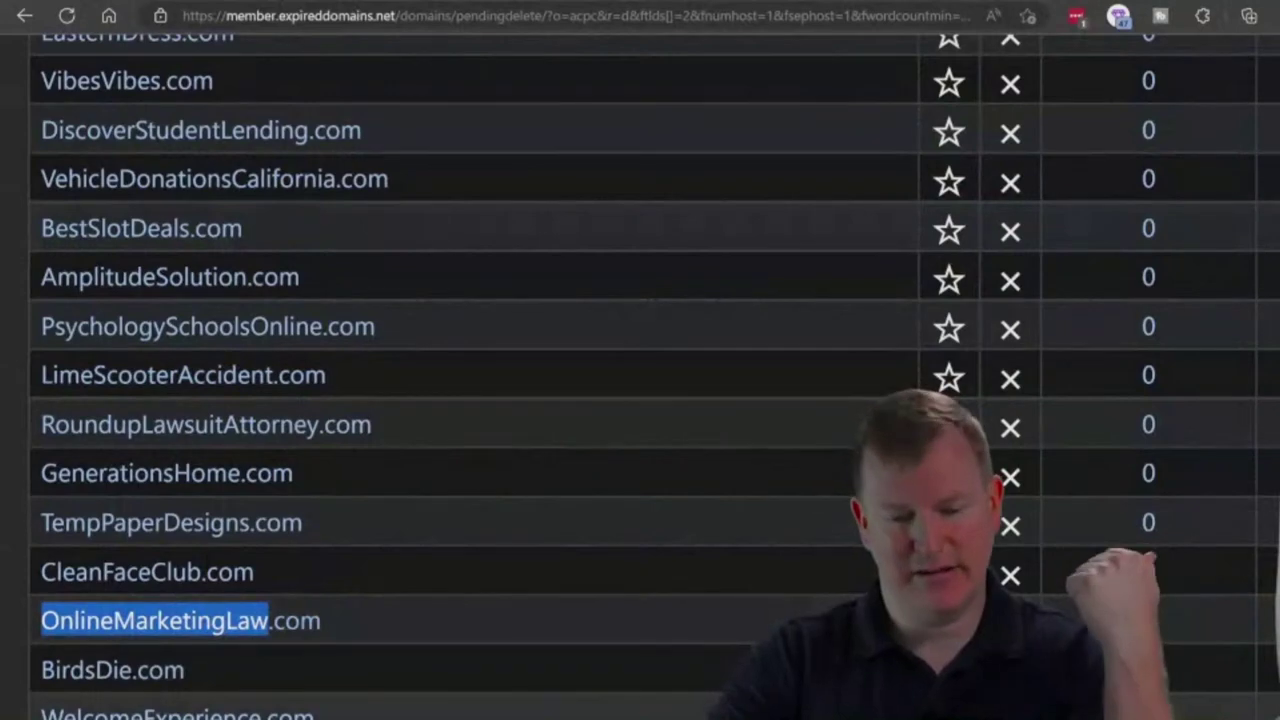
{"action": "scroll", "coordinate": [640, 400], "scroll_direction": "up", "scroll_amount": 2}
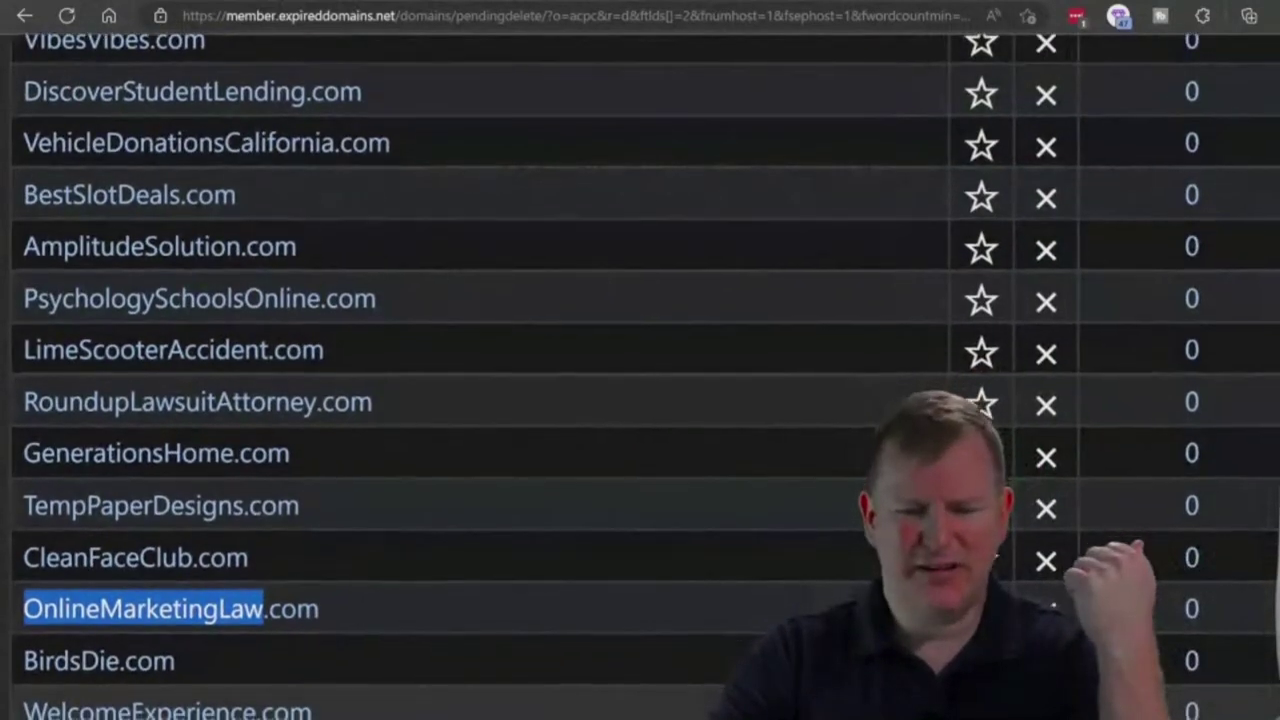
{"action": "scroll", "coordinate": [640, 400], "scroll_direction": "down", "scroll_amount": 1}
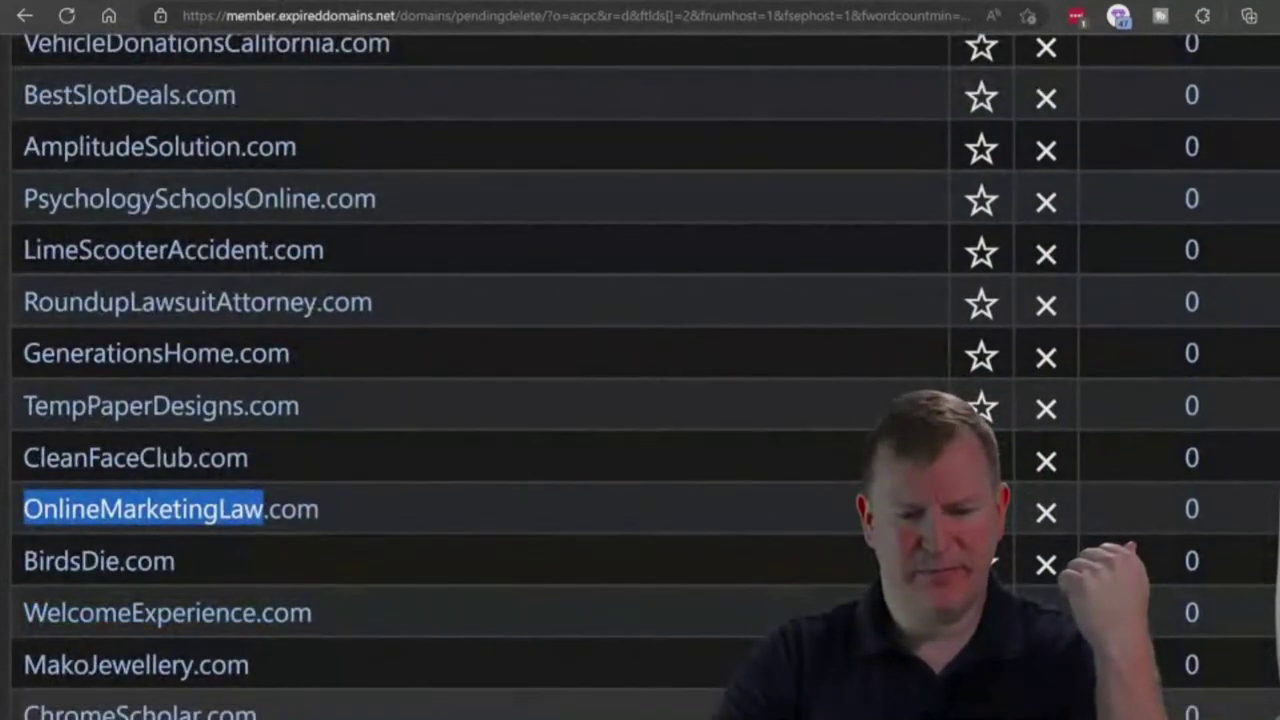
{"action": "scroll", "coordinate": [640, 400], "scroll_direction": "down", "scroll_amount": 1}
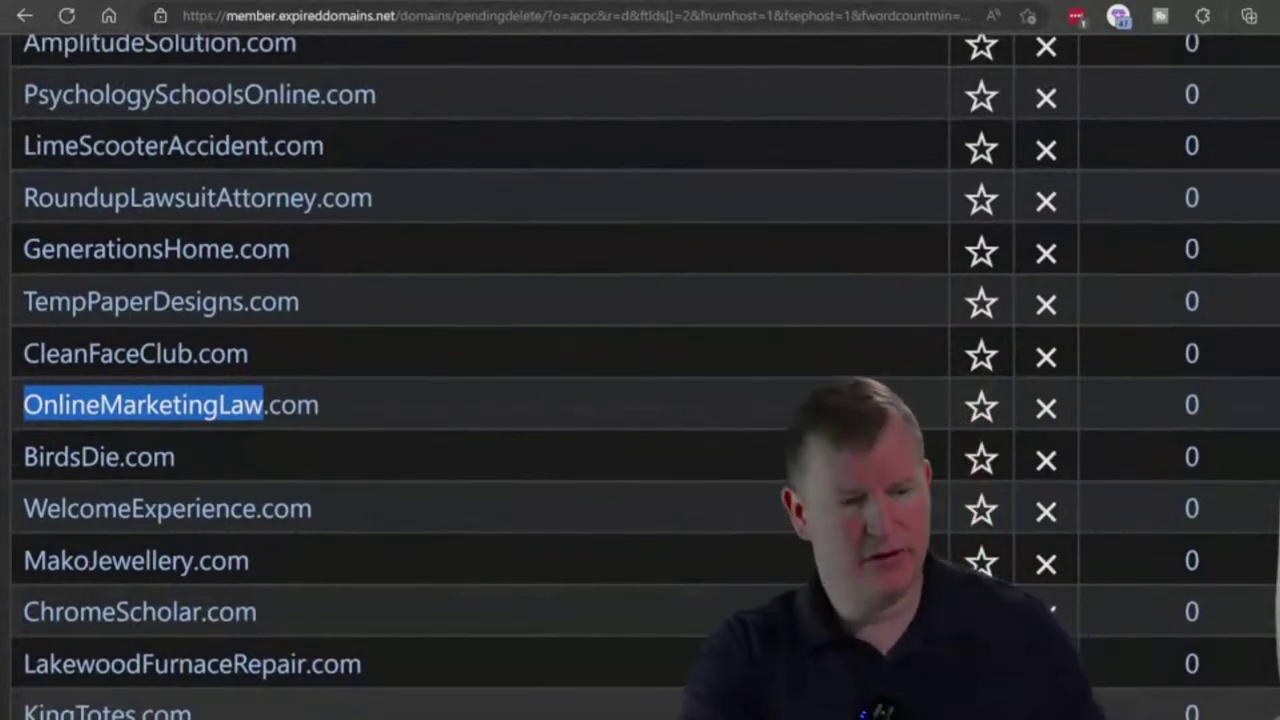
{"action": "scroll", "coordinate": [640, 400], "scroll_direction": "down", "scroll_amount": 7}
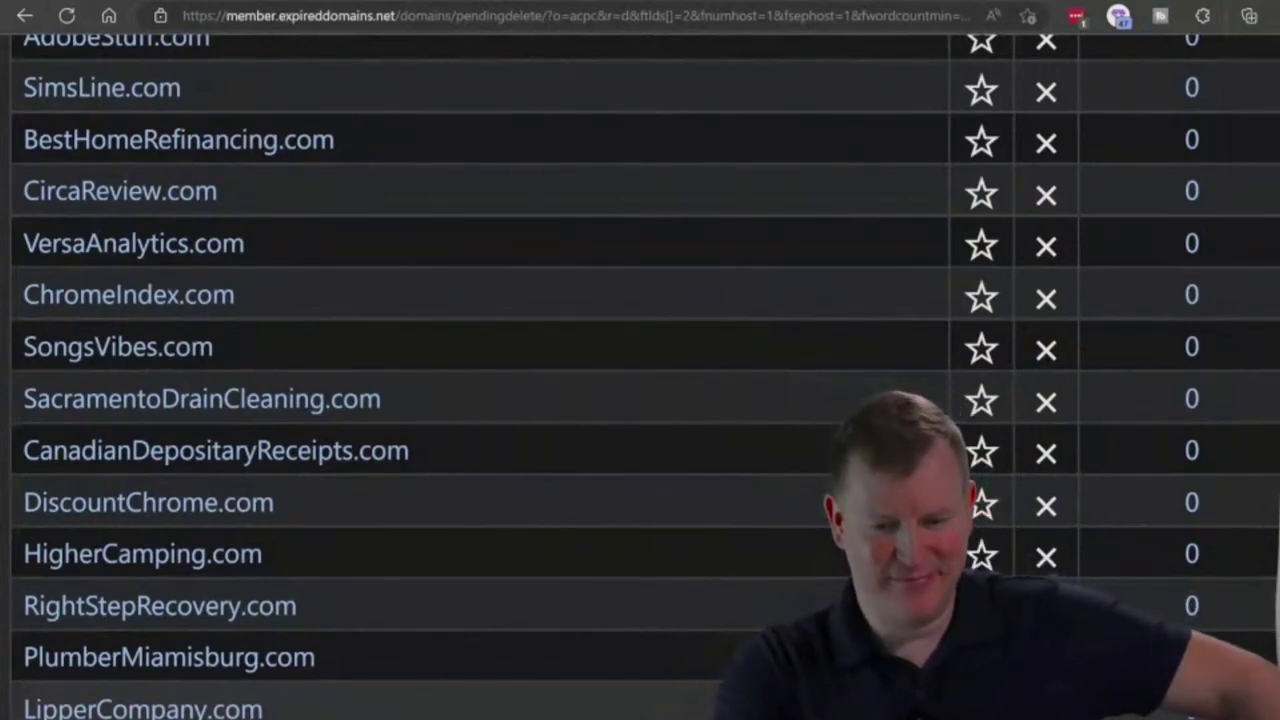
{"action": "scroll", "coordinate": [480, 370], "scroll_direction": "down", "scroll_amount": 10}
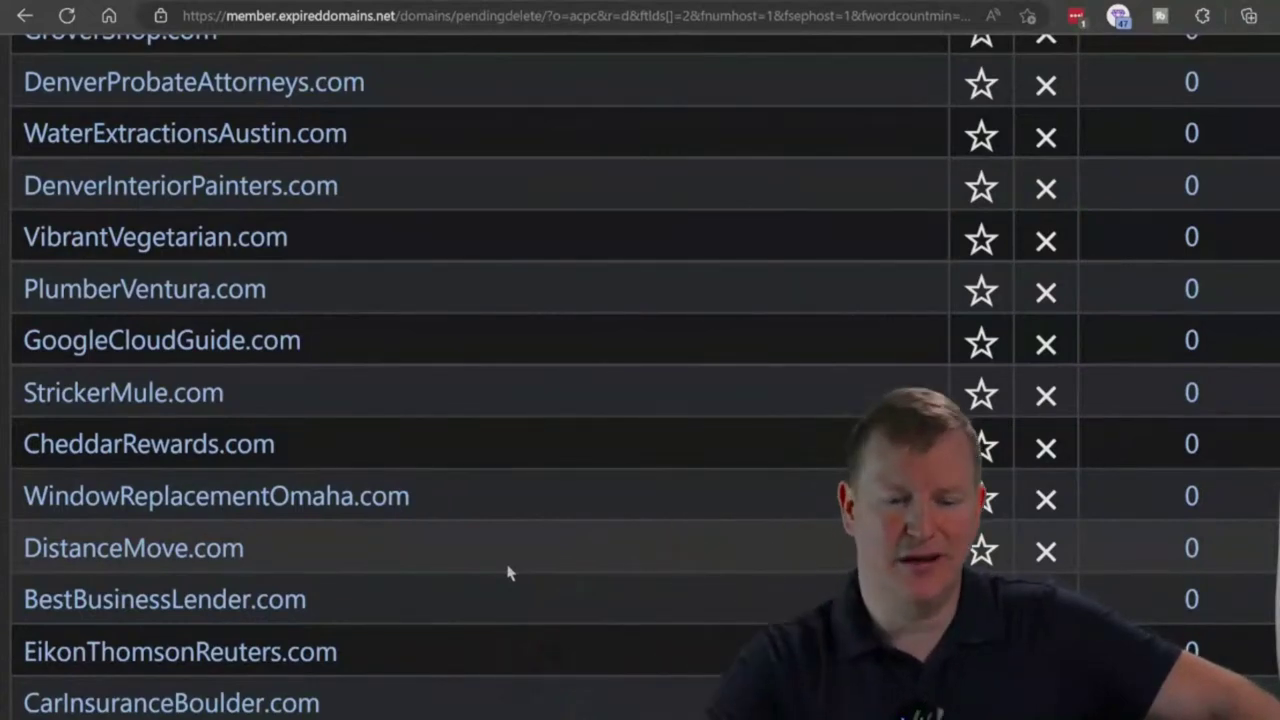
{"action": "scroll", "coordinate": [508, 572], "scroll_direction": "down", "scroll_amount": 3}
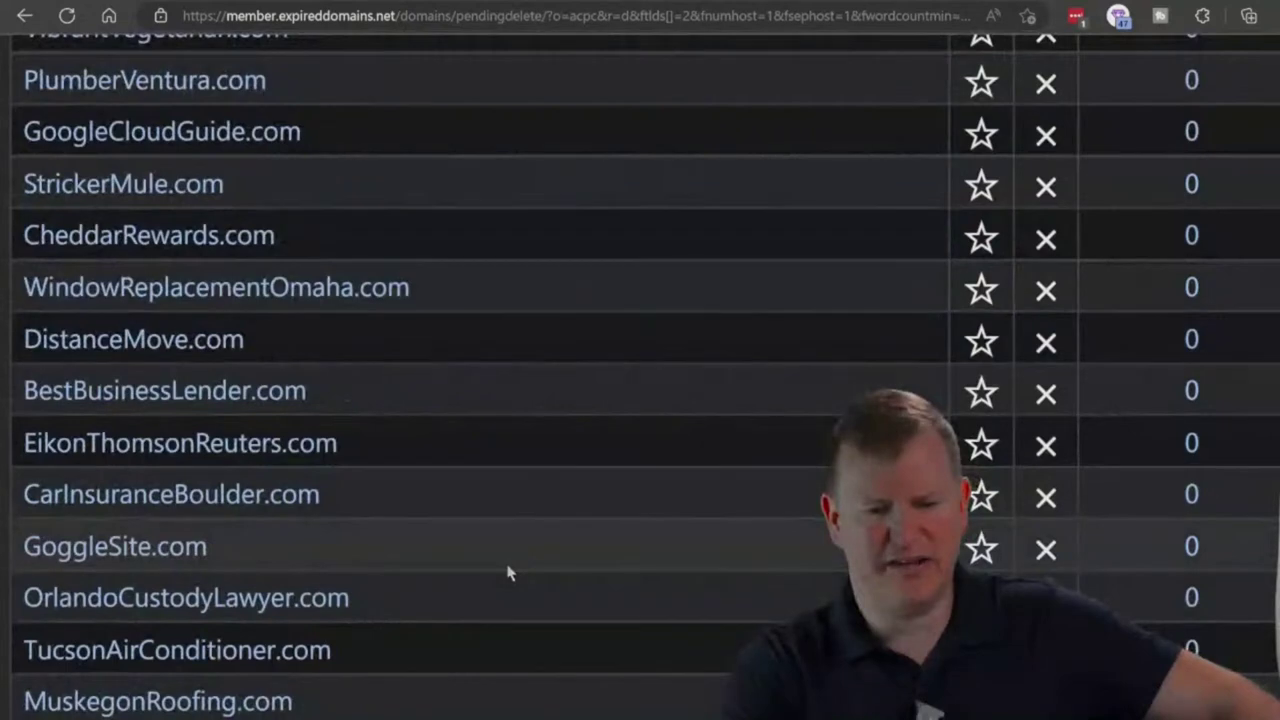
{"action": "scroll", "coordinate": [508, 572], "scroll_direction": "down", "scroll_amount": 10}
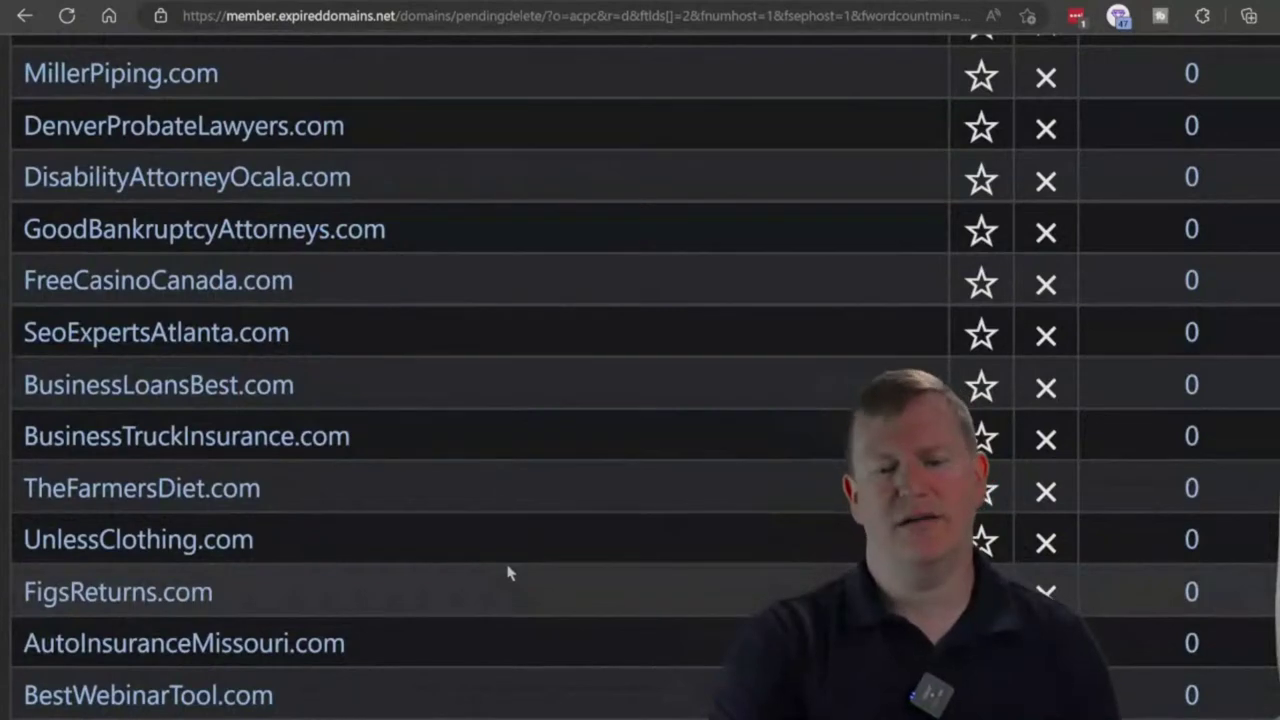
Step: Copy GoodBankruptcyAttorneys.com, look up "Good Bankruptcy Attorneys" in SpyFu without the extension, and highlight the keyword in the overview heading
{"action": "key", "text": "ctrl+minus"}
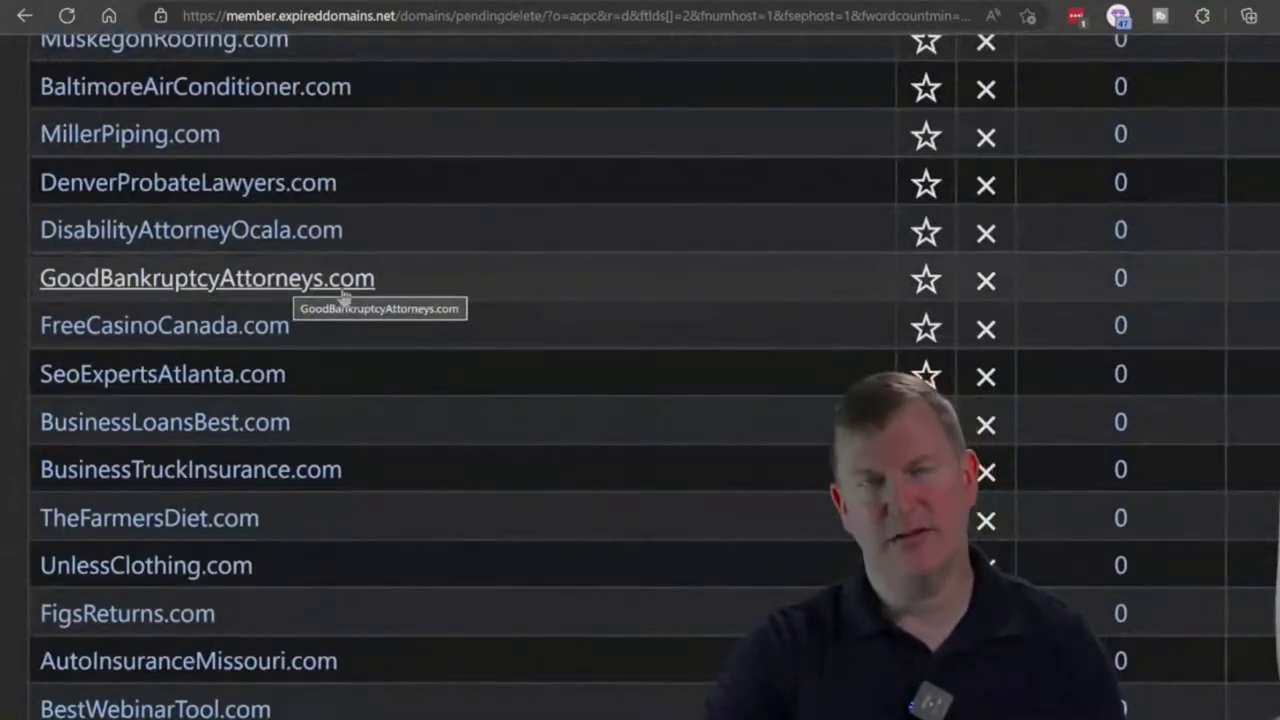
{"action": "left_click_drag", "start_coordinate": [400, 287], "coordinate": [42, 288]}
{"action": "key", "text": "ctrl+c"}
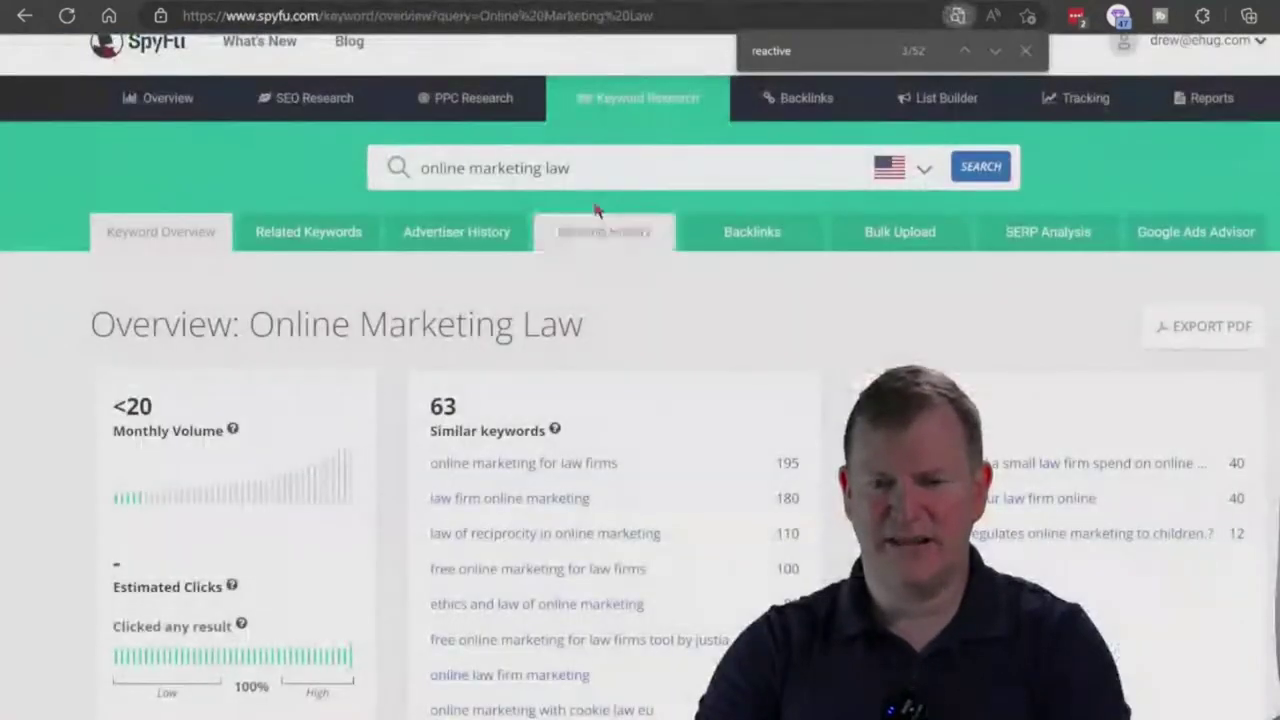
{"action": "left_click_drag", "start_coordinate": [620, 168], "coordinate": [412, 168]}
{"action": "key", "text": "ctrl+v"}
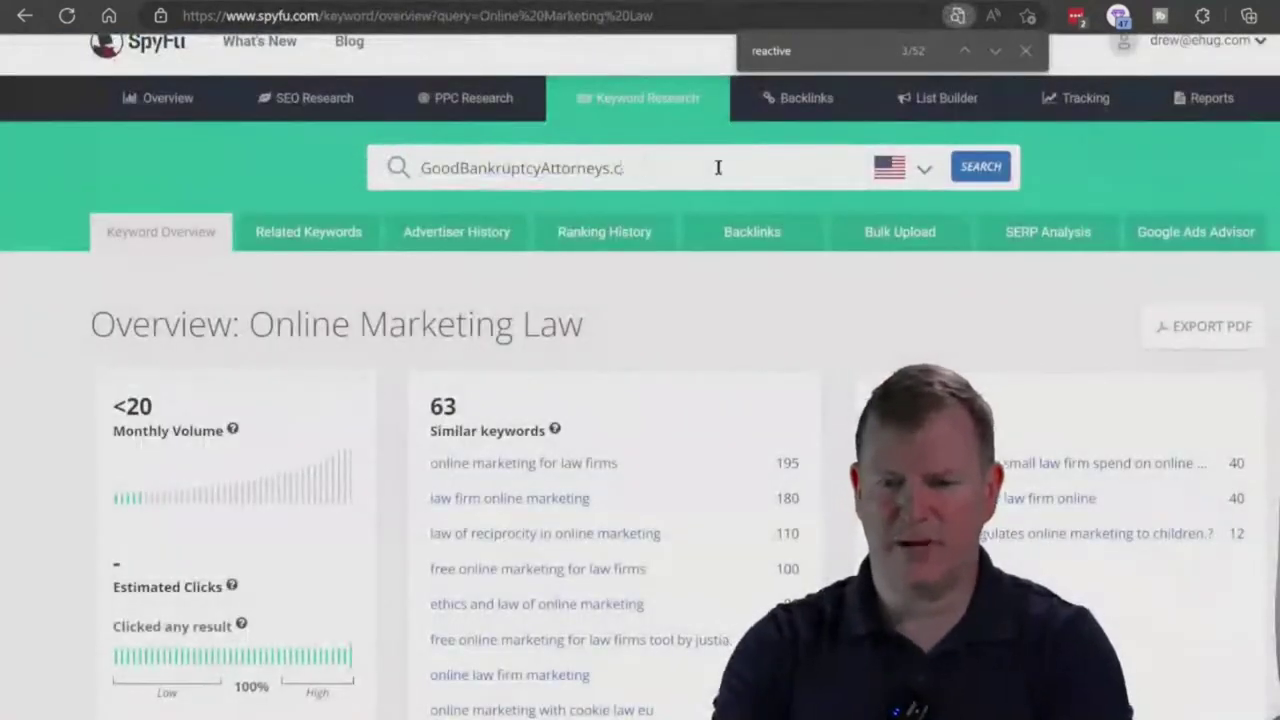
{"action": "left_click", "coordinate": [463, 168]}
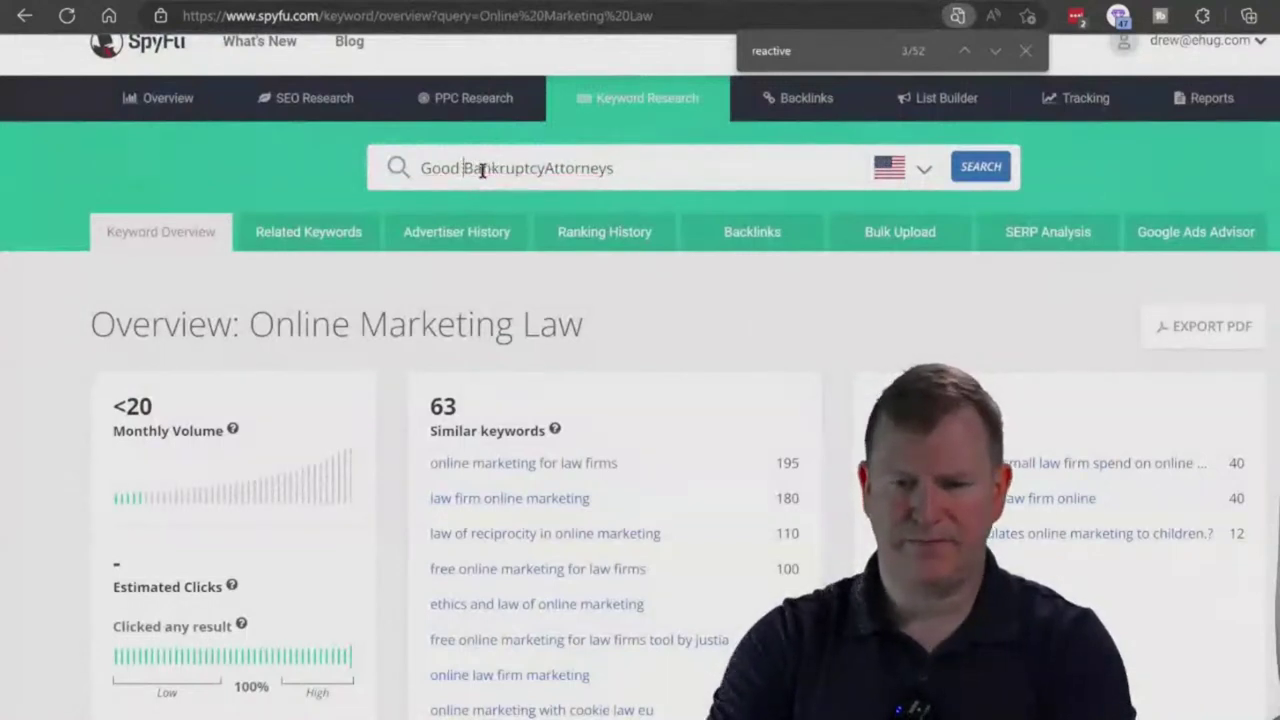
{"action": "left_click", "coordinate": [546, 170]}
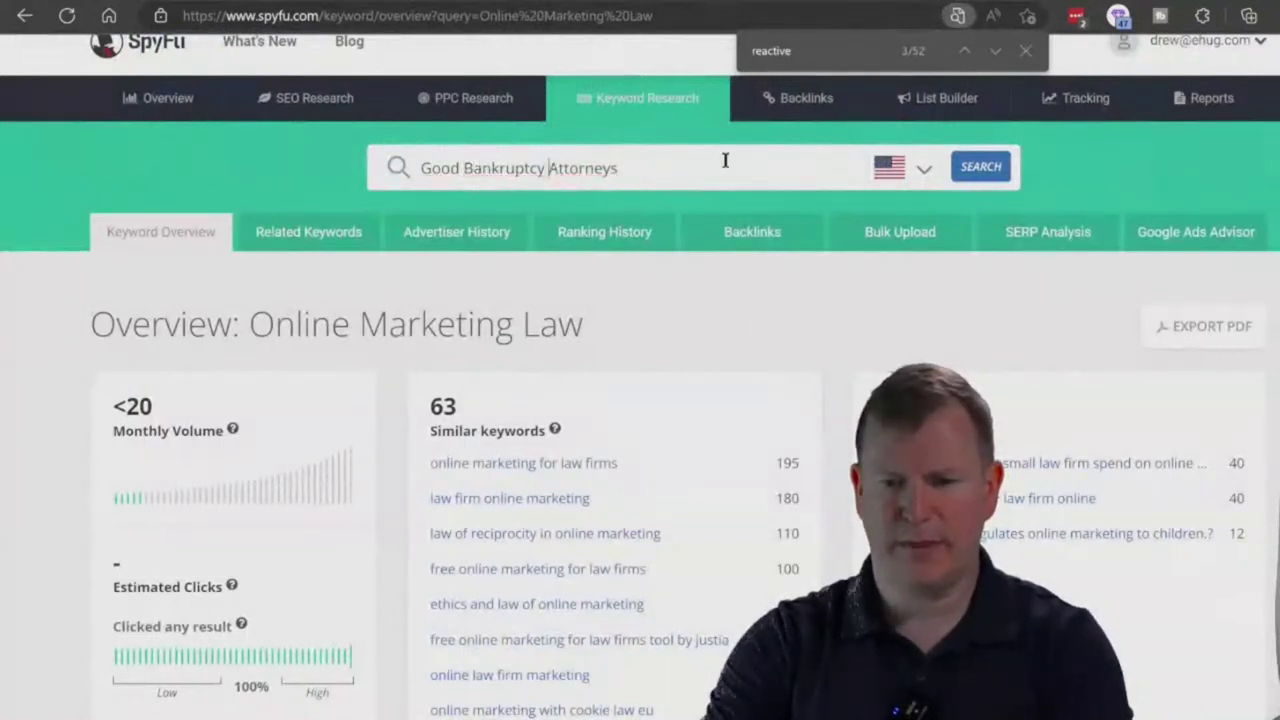
{"action": "key", "text": "Return"}
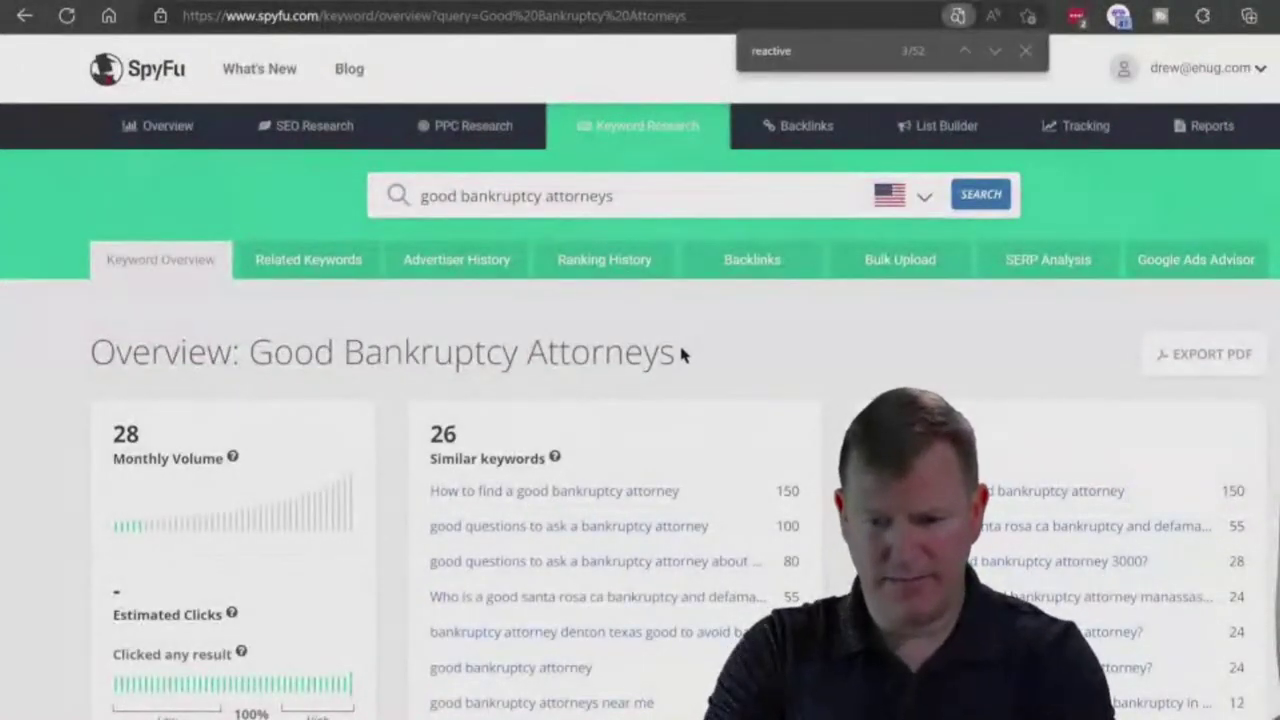
{"action": "left_click_drag", "start_coordinate": [680, 350], "coordinate": [255, 360]}
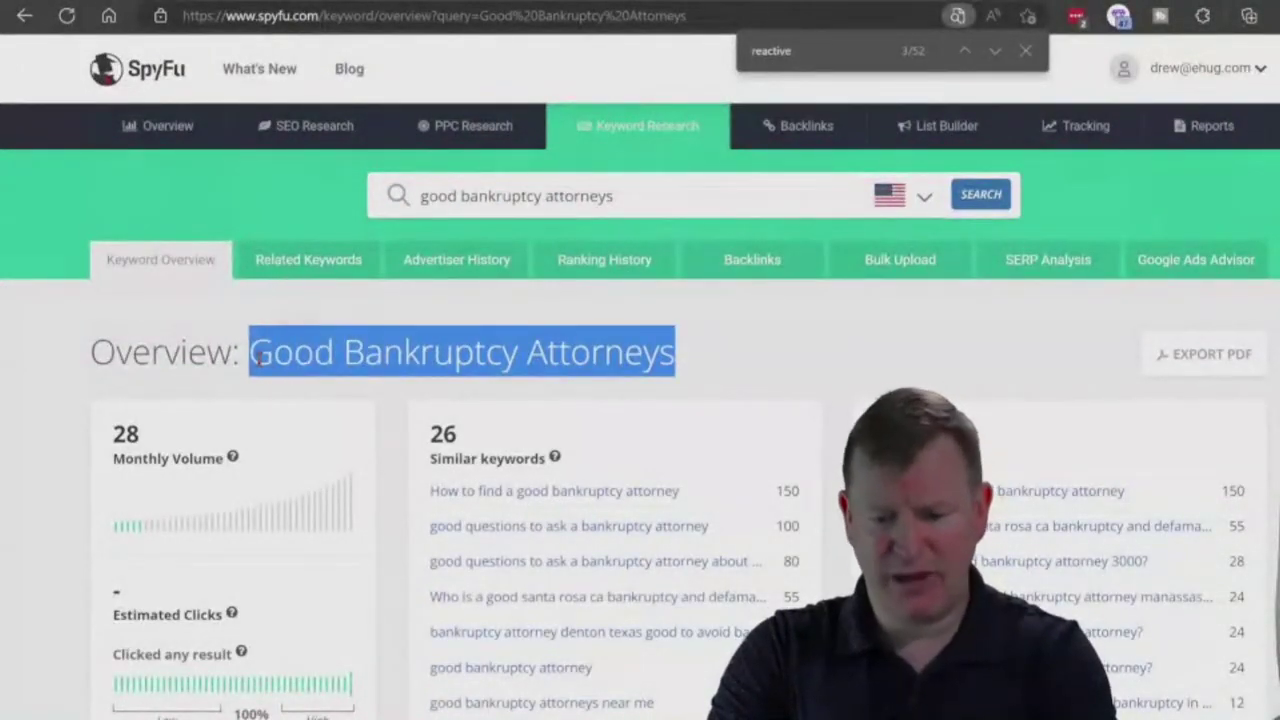
Step: Search the page for "Good Bankruptcy Attorneys" and examine the matching similar keyword and its volume
{"action": "key", "text": "ctrl+f"}
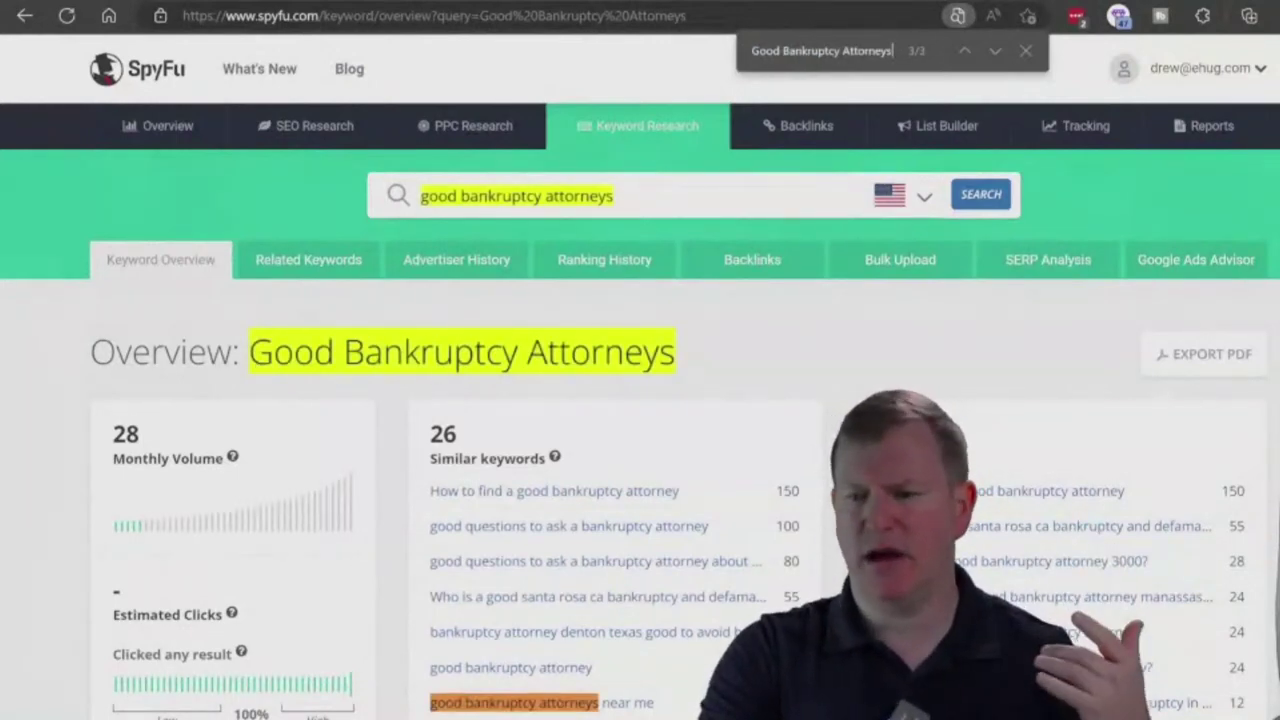
{"action": "scroll", "coordinate": [640, 400], "scroll_direction": "down", "scroll_amount": 1}
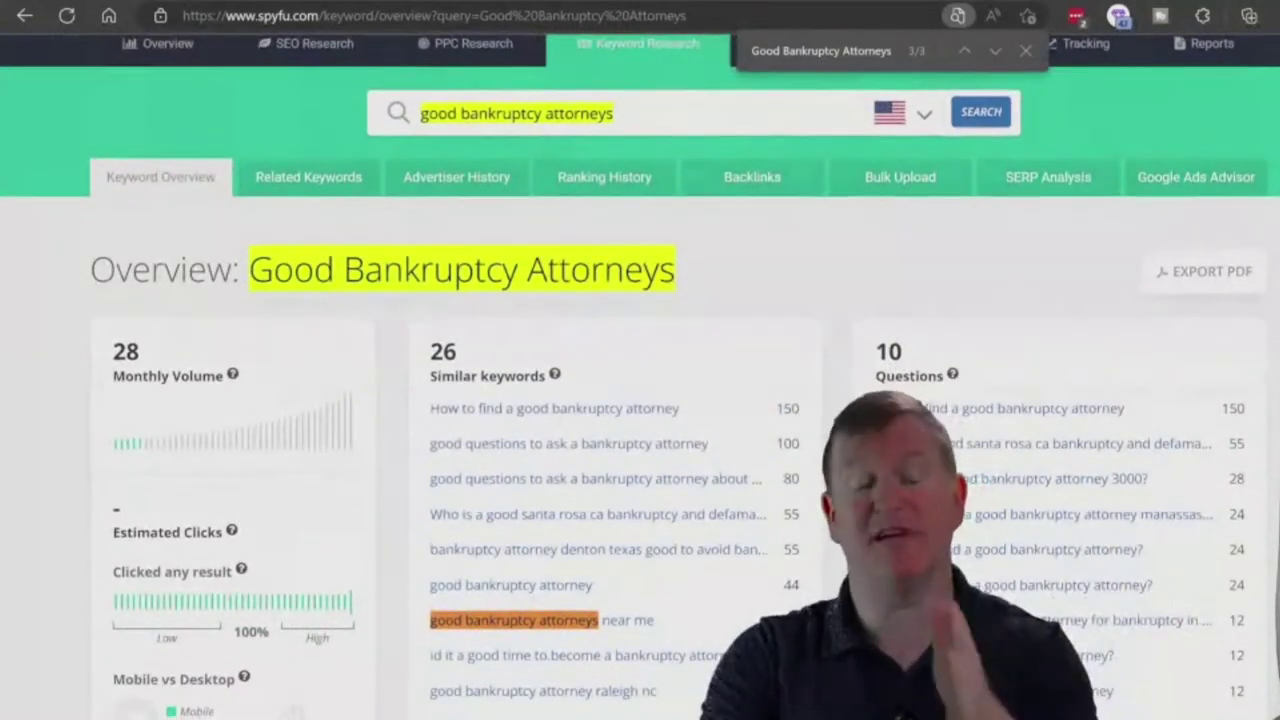
{"action": "scroll", "coordinate": [640, 400], "scroll_direction": "down", "scroll_amount": 1}
{"action": "scroll", "coordinate": [481, 577], "scroll_direction": "down", "scroll_amount": 1}
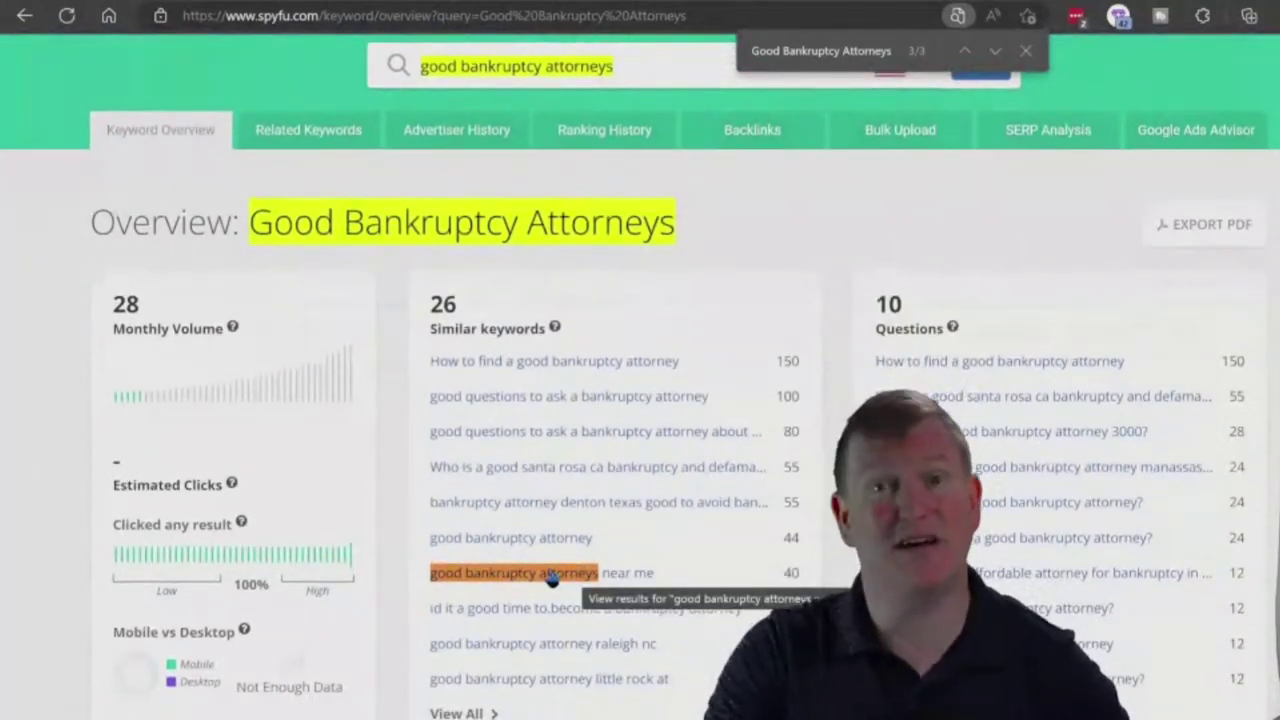
{"action": "double_click", "coordinate": [791, 573]}
{"action": "right_click", "coordinate": [751, 533]}
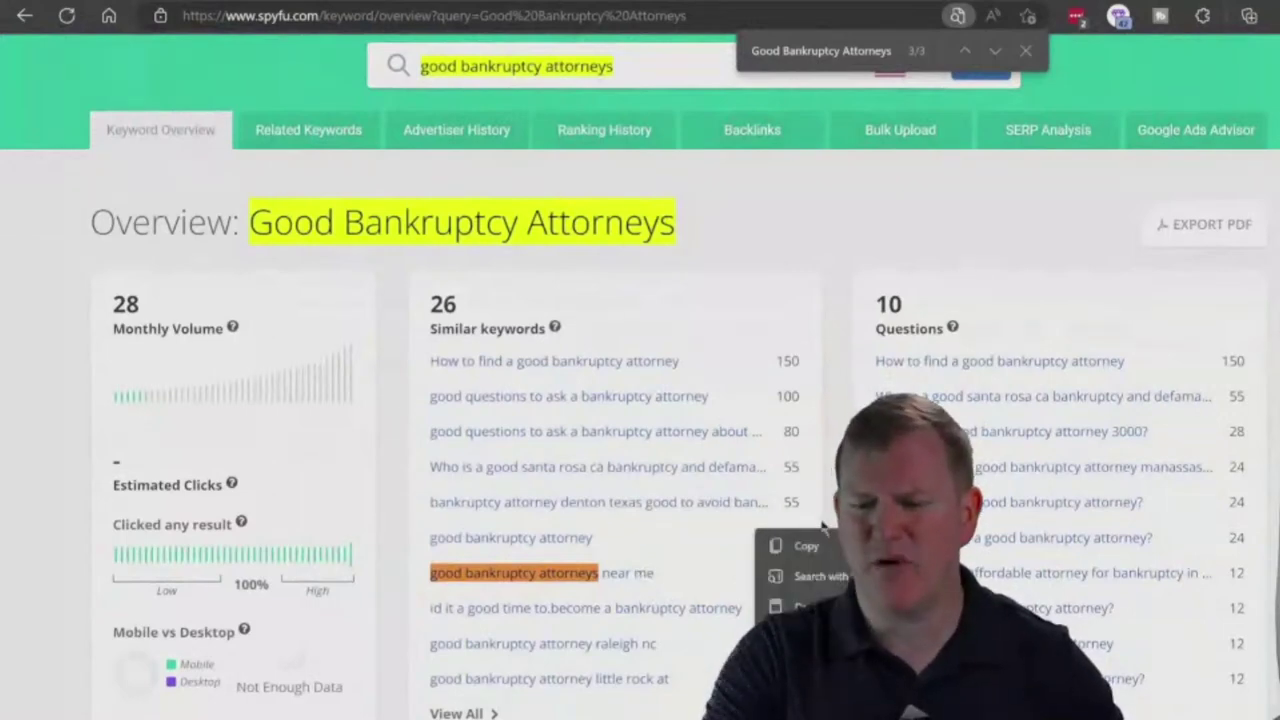
{"action": "left_click_drag", "start_coordinate": [751, 537], "coordinate": [1210, 466]}
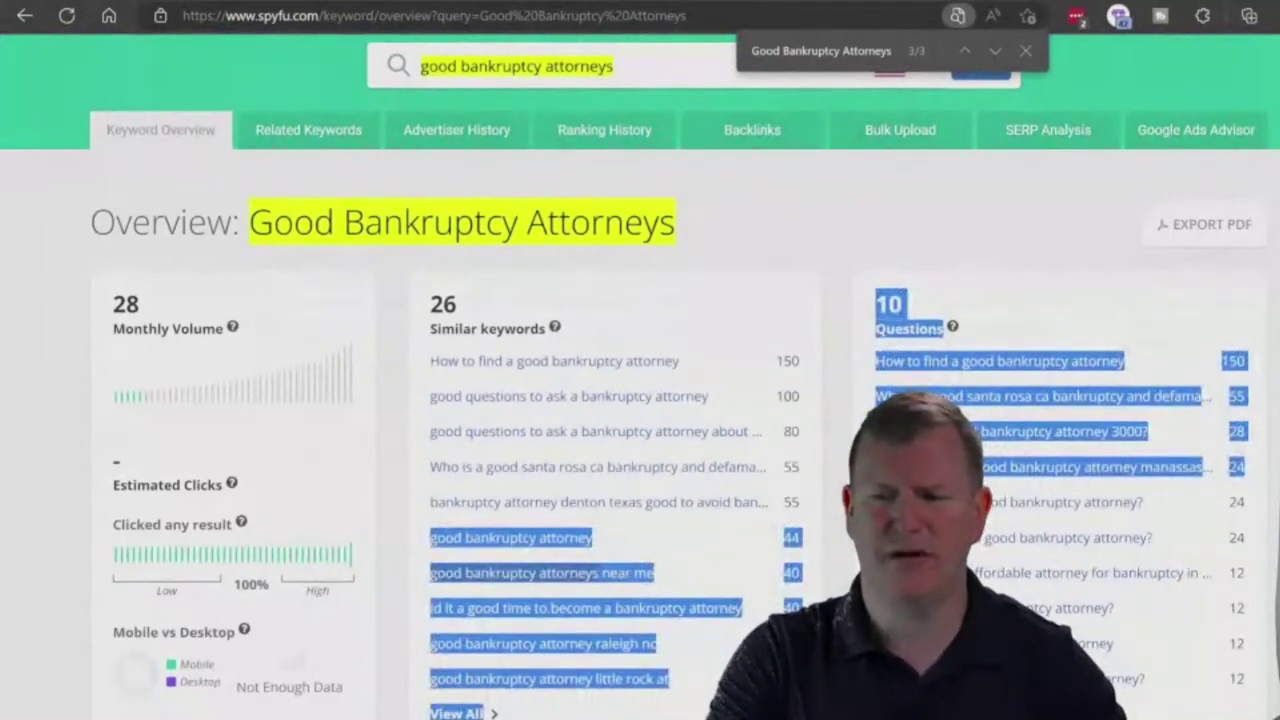
Step: Examine the Google-provided cost per click, search volume and advertisers for Good Bankruptcy Attorneys
{"action": "scroll", "coordinate": [640, 400], "scroll_direction": "down", "scroll_amount": 5}
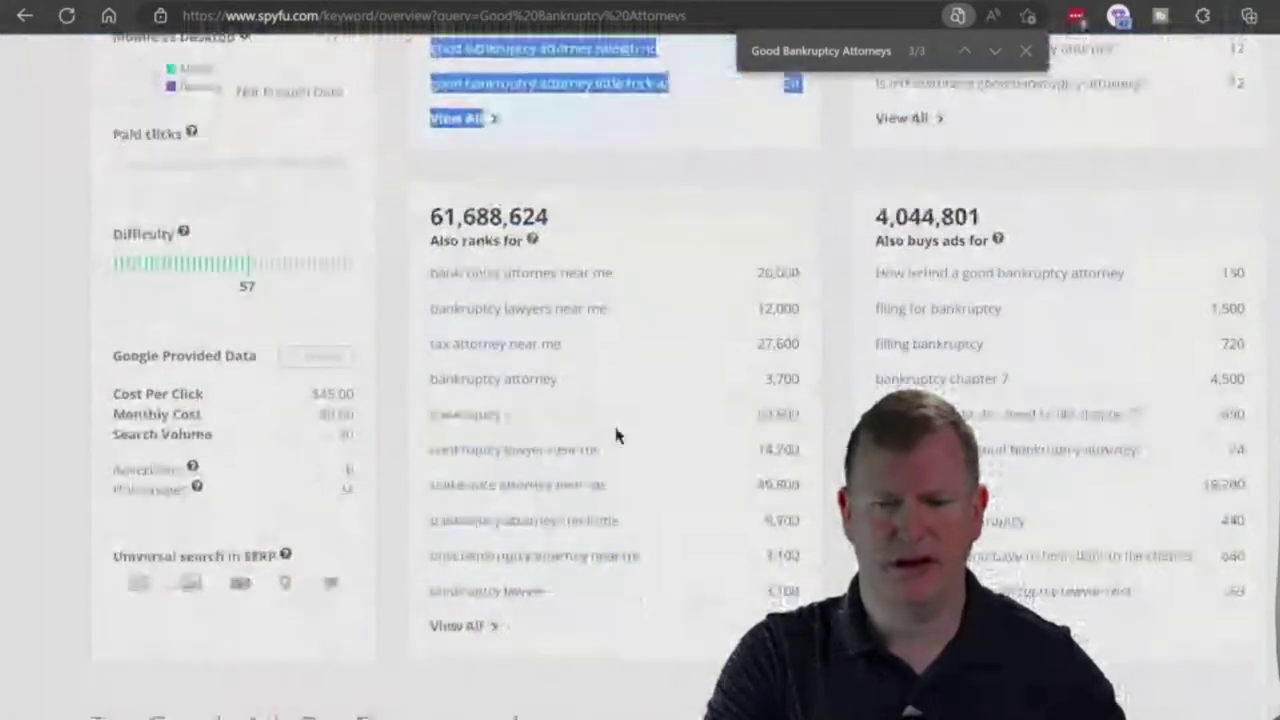
{"action": "left_click_drag", "start_coordinate": [362, 394], "coordinate": [109, 411]}
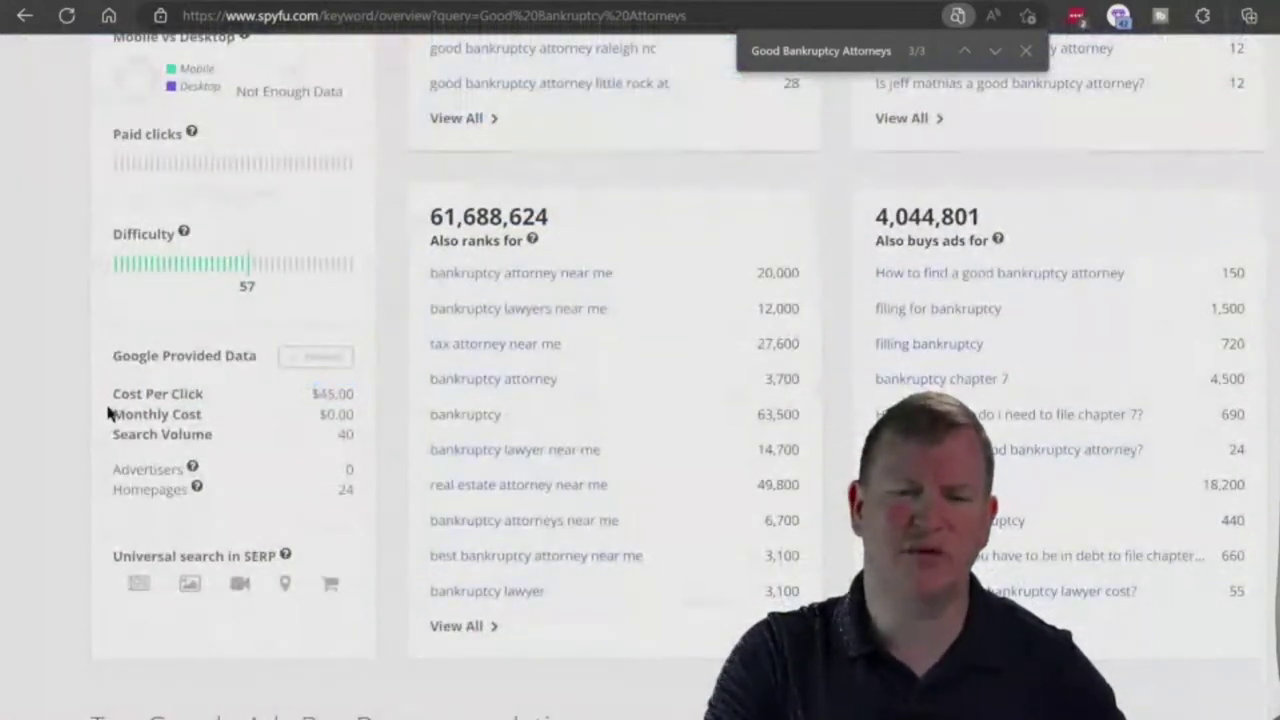
{"action": "left_click_drag", "start_coordinate": [358, 471], "coordinate": [80, 471]}
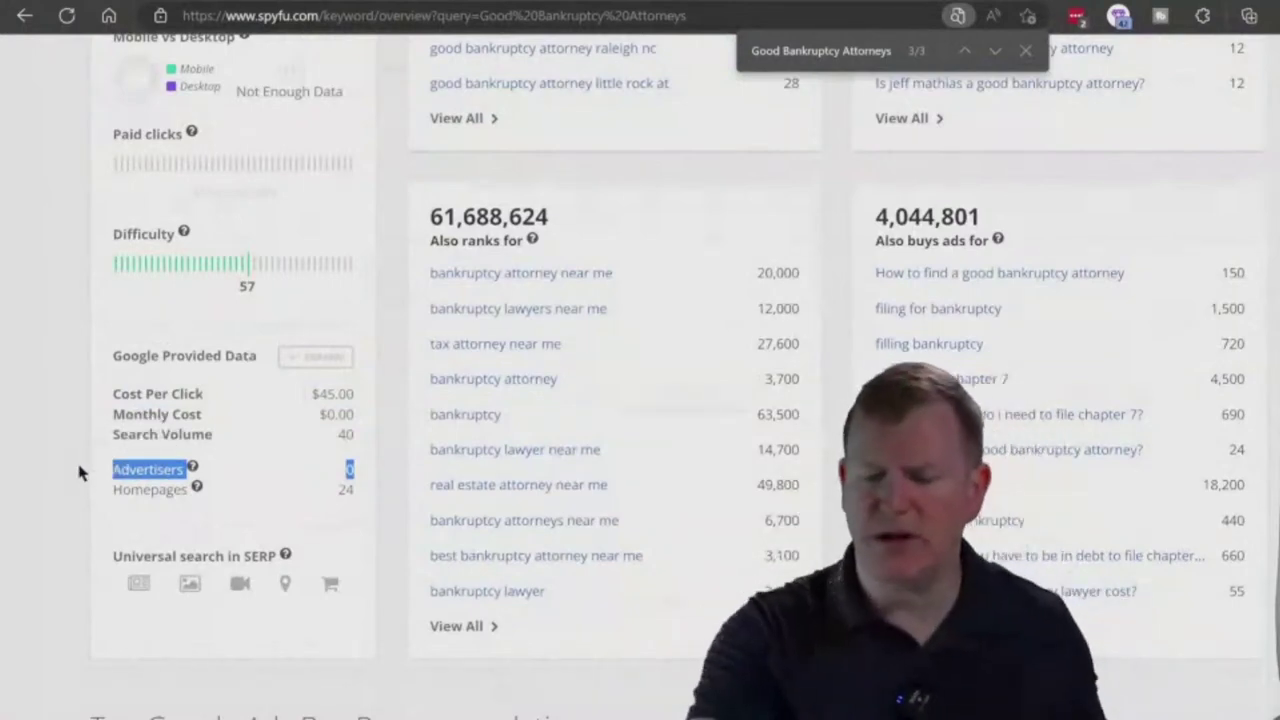
{"action": "scroll", "coordinate": [80, 471], "scroll_direction": "up", "scroll_amount": 10}
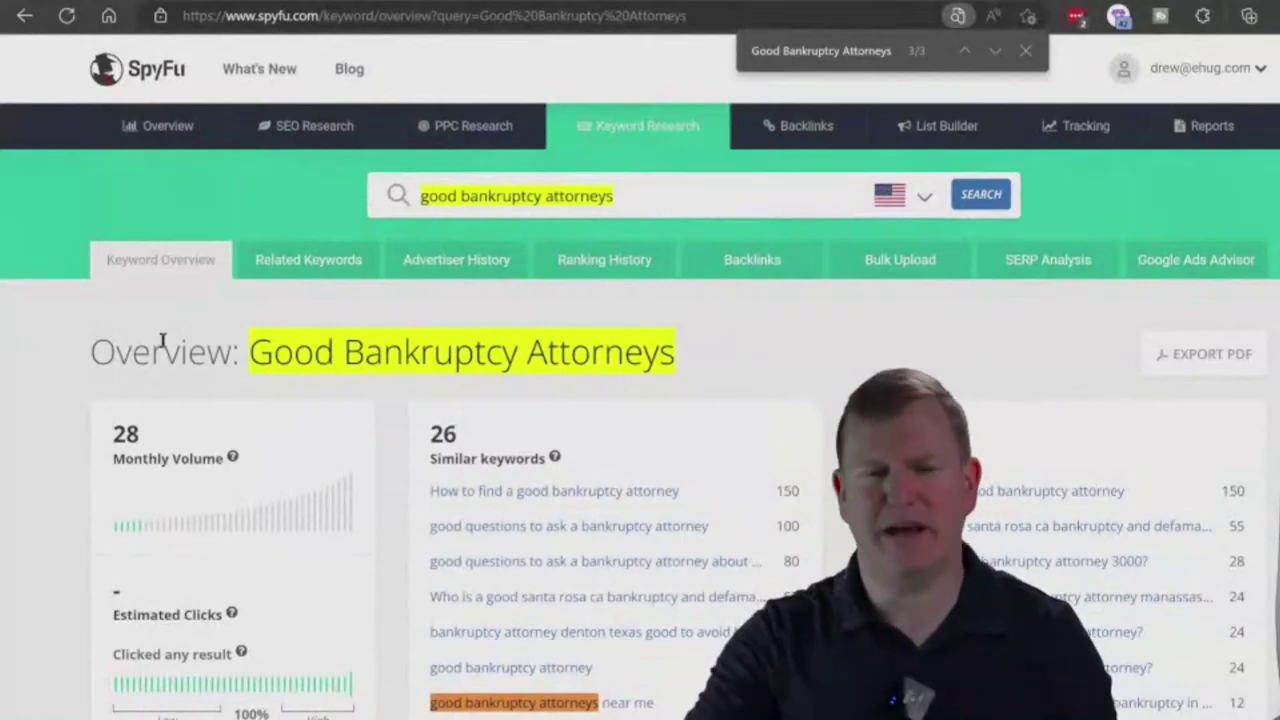
Step: Switch back to the ExpiredDomains.net pending delete list and scan the names following GoodBankruptcyAttorneys.com for commercial keyword candidates
{"action": "key", "text": "ctrl+Tab"}
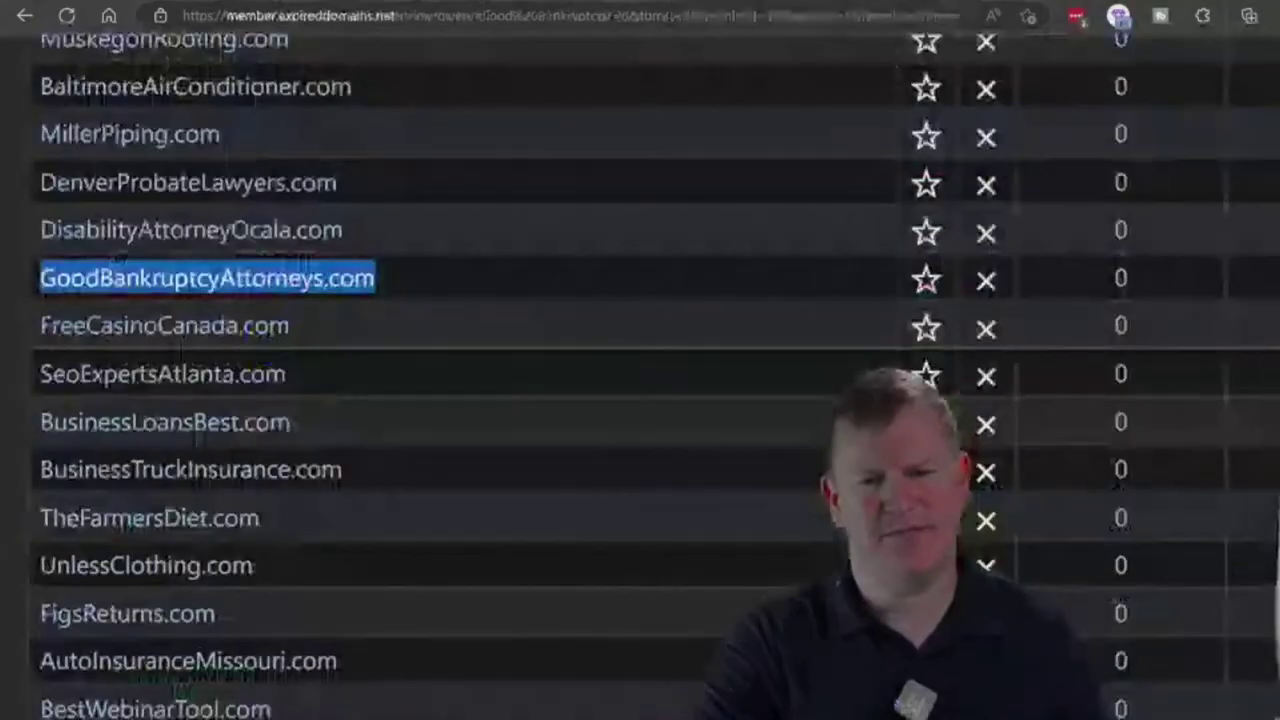
{"action": "left_click", "coordinate": [18, 341]}
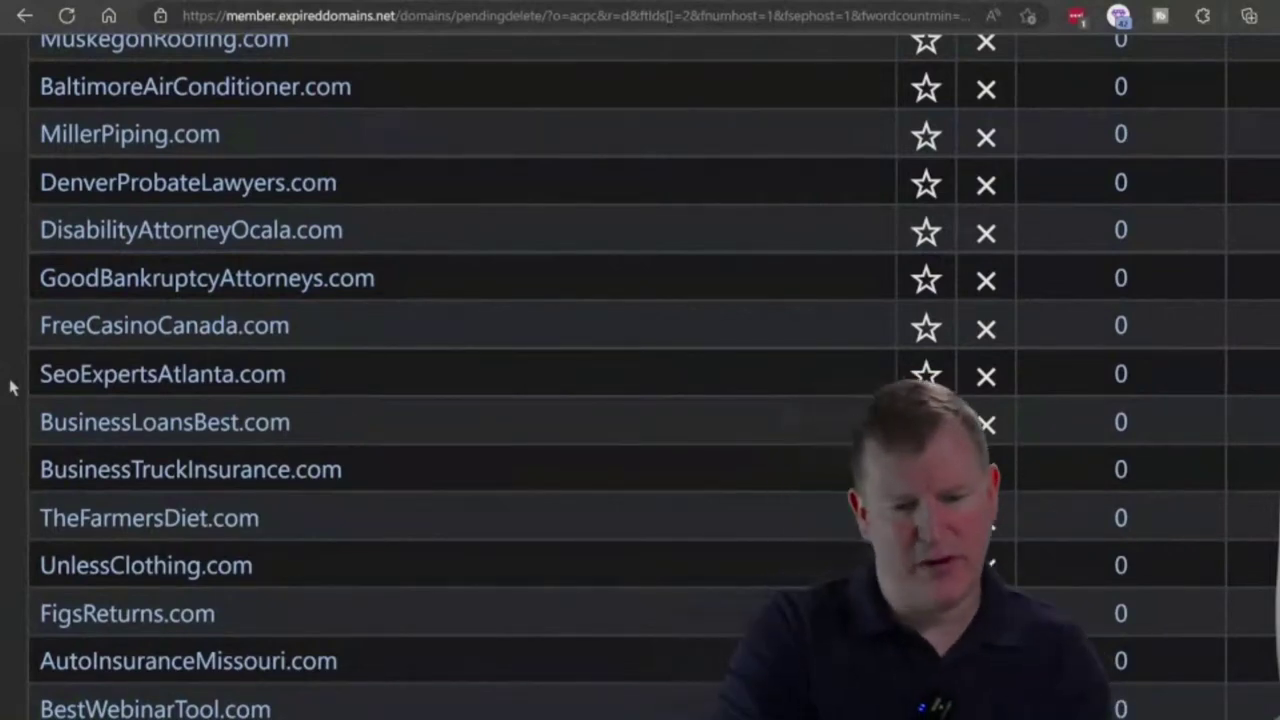
{"action": "scroll", "coordinate": [10, 387], "scroll_direction": "down", "scroll_amount": 7}
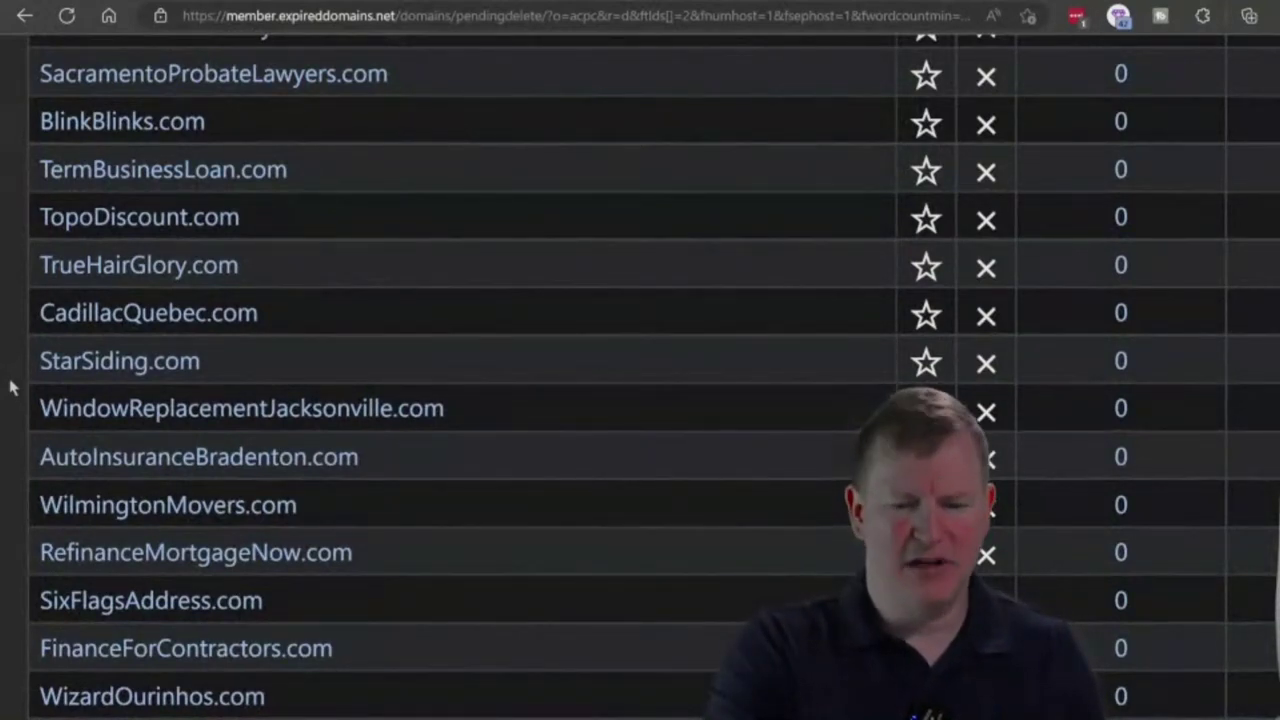
{"action": "scroll", "coordinate": [12, 388], "scroll_direction": "down", "scroll_amount": 7}
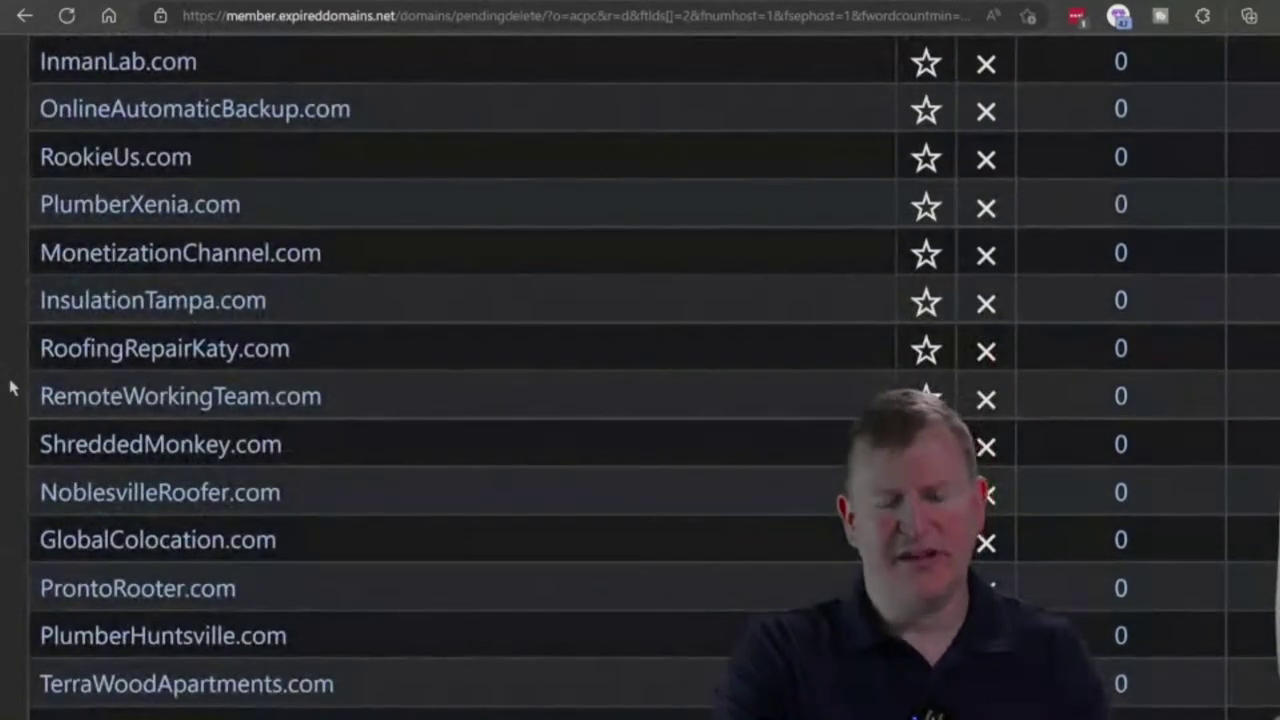
{"action": "scroll", "coordinate": [12, 388], "scroll_direction": "down", "scroll_amount": 7}
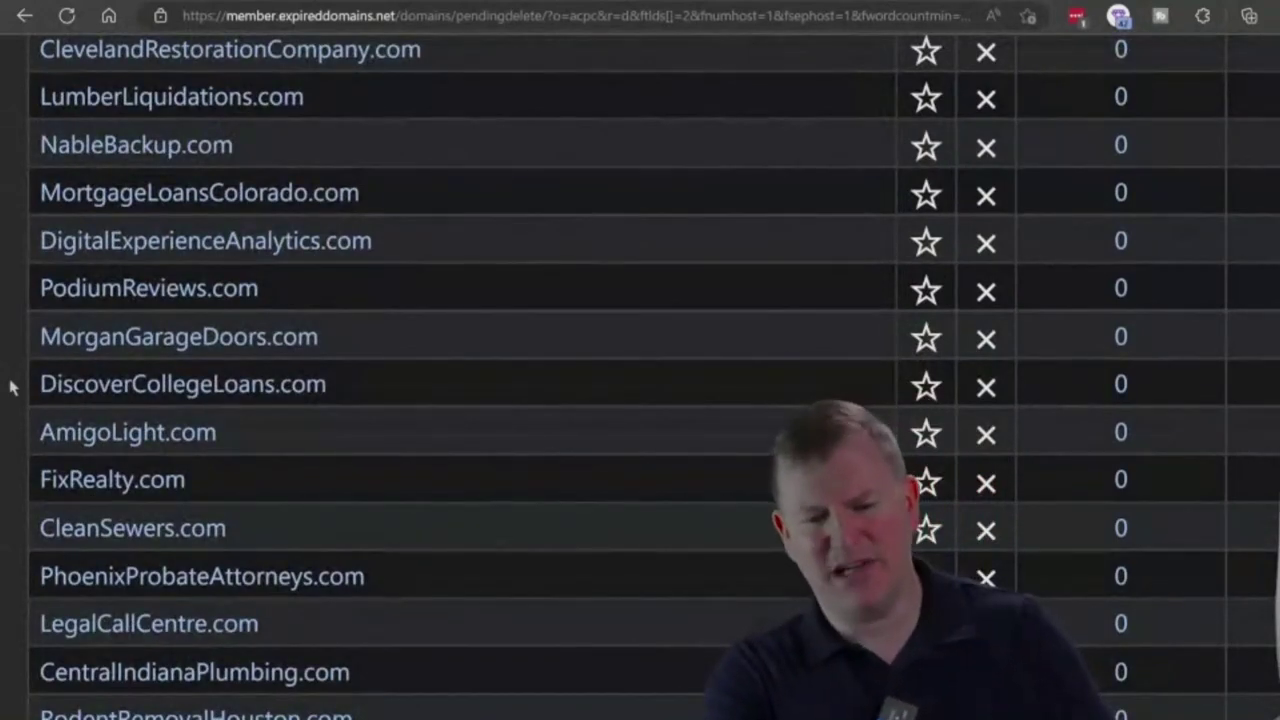
{"action": "scroll", "coordinate": [12, 388], "scroll_direction": "down", "scroll_amount": 7}
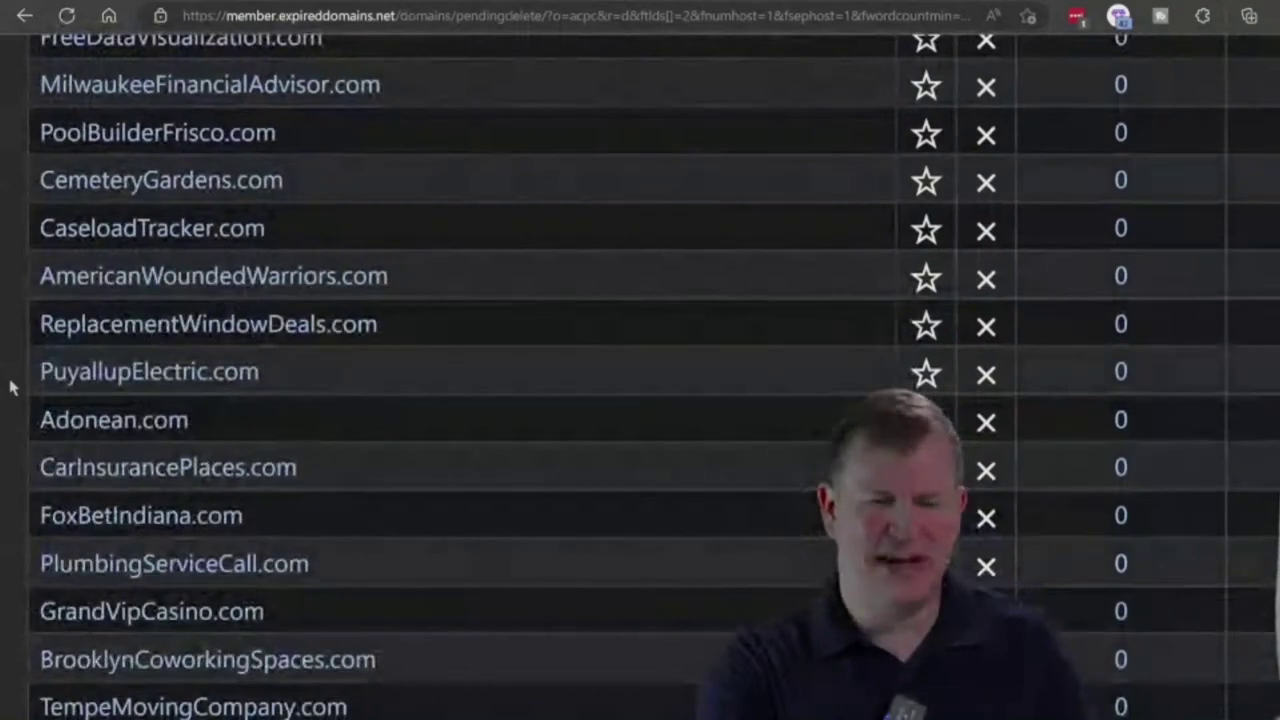
{"action": "scroll", "coordinate": [12, 388], "scroll_direction": "down", "scroll_amount": 7}
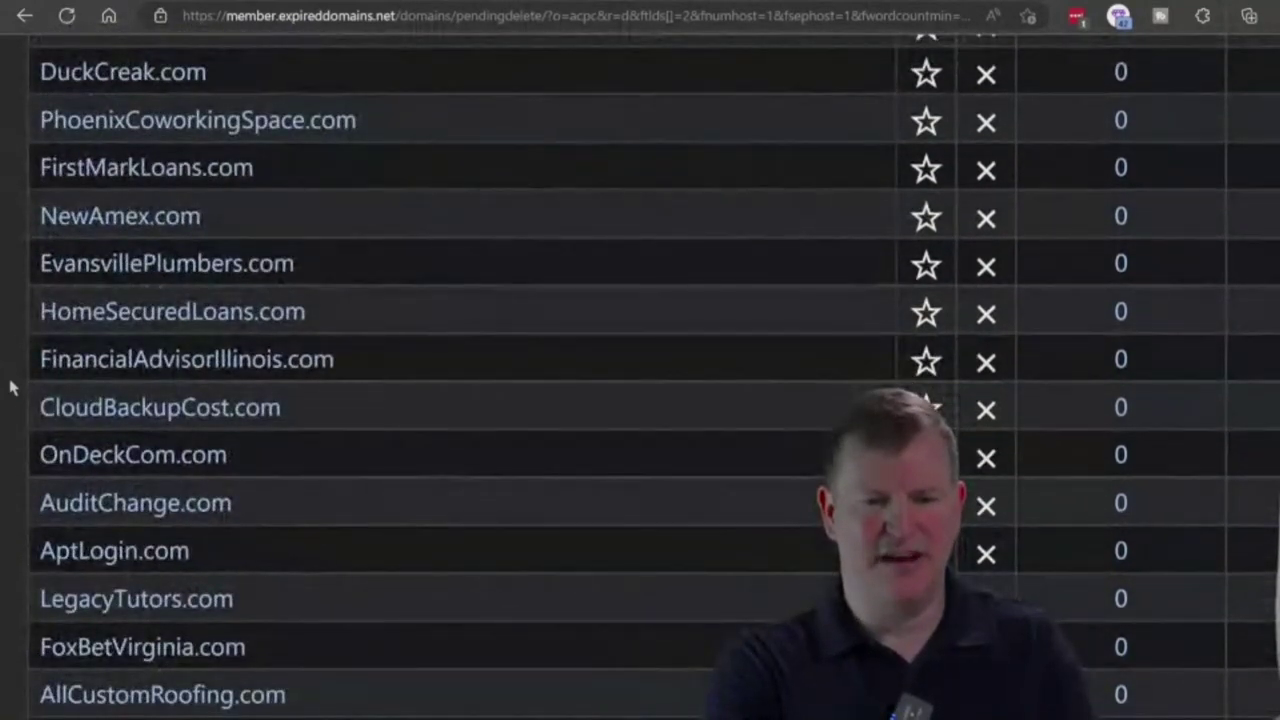
{"action": "scroll", "coordinate": [12, 388], "scroll_direction": "down", "scroll_amount": 7}
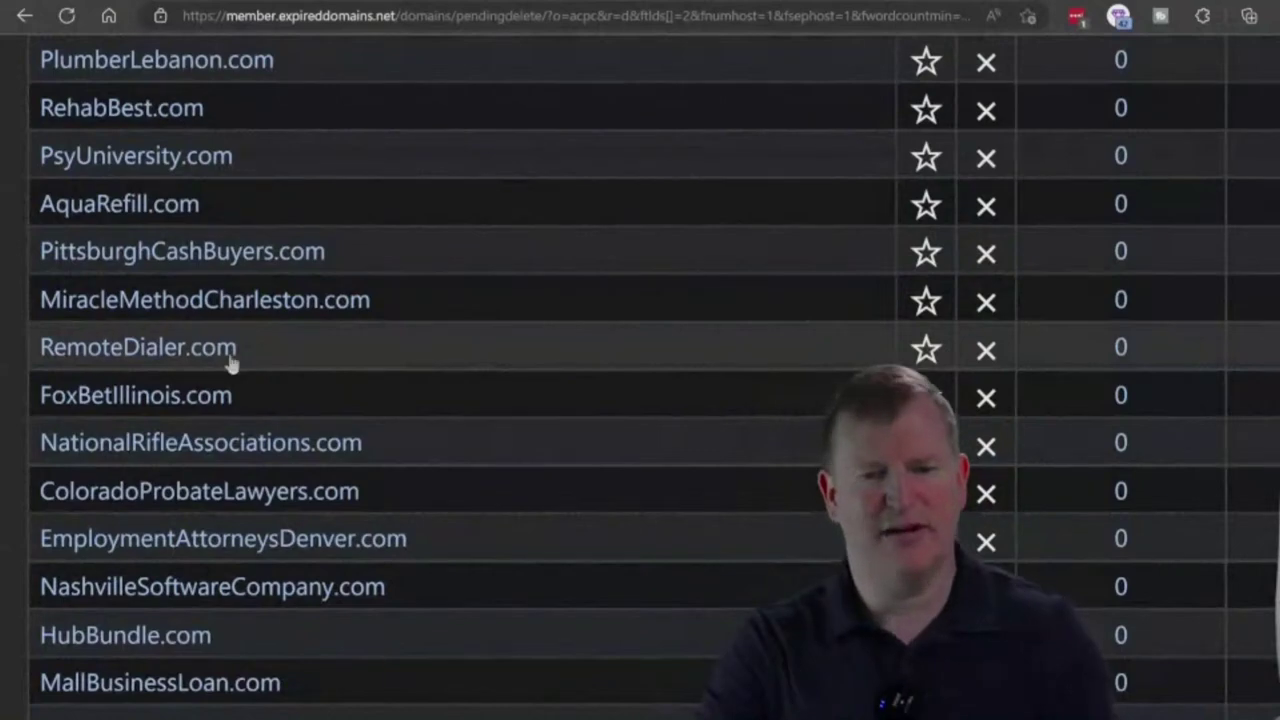
Step: Copy the name RemoteDialer without its extension, switch to SpyFu and look up the keyword "Remote Dialer"
{"action": "left_click_drag", "start_coordinate": [38, 348], "coordinate": [186, 369]}
{"action": "key", "text": "ctrl+c"}
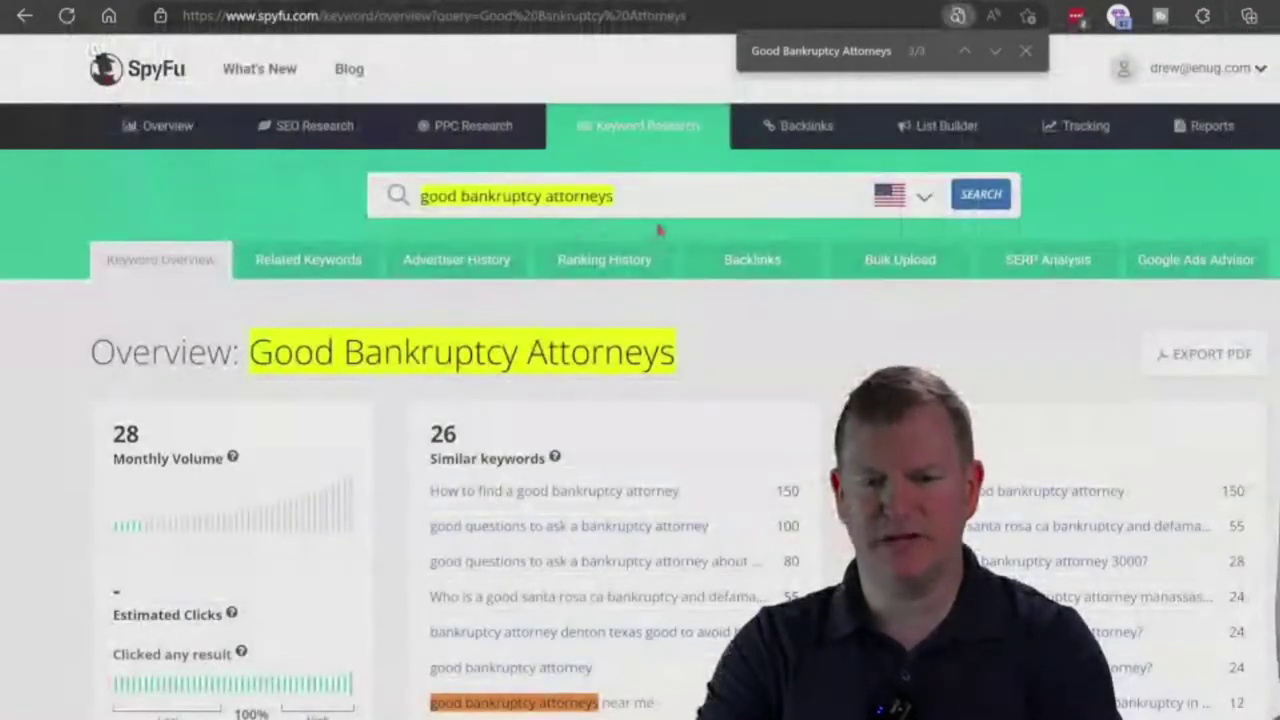
{"action": "left_click_drag", "start_coordinate": [654, 194], "coordinate": [374, 171]}
{"action": "key", "text": "ctrl+v"}
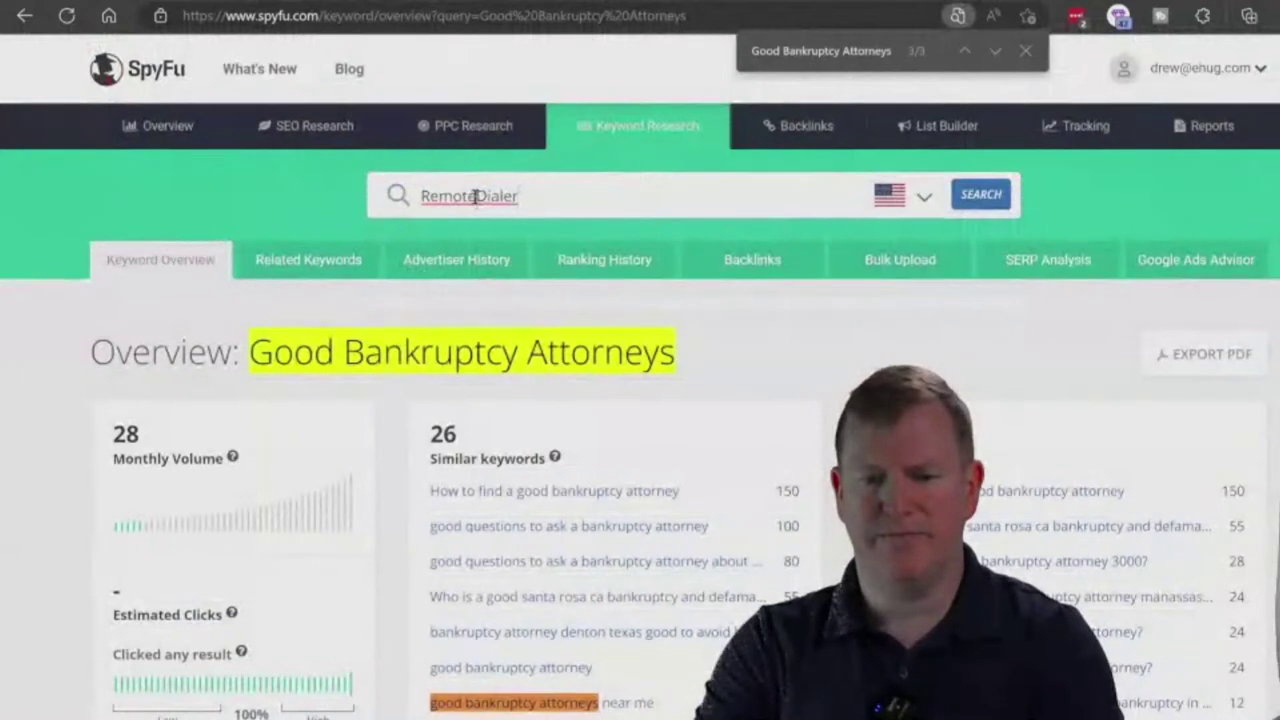
{"action": "left_click", "coordinate": [476, 196]}
{"action": "key", "text": "Return"}
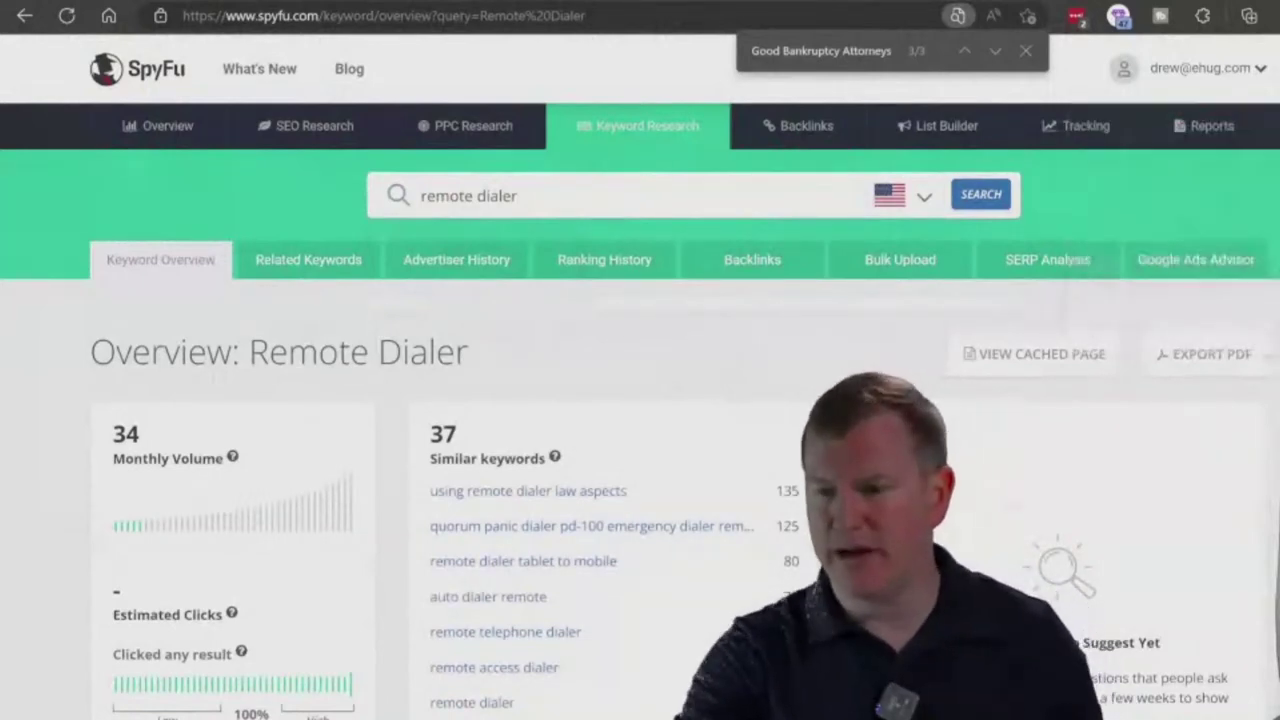
Step: Search the keyword overview page for "Remote Dialer" to mark its occurrences among the similar keywords
{"action": "scroll", "coordinate": [612, 196], "scroll_direction": "down", "scroll_amount": 1}
{"action": "scroll", "coordinate": [614, 190], "scroll_direction": "down", "scroll_amount": 1}
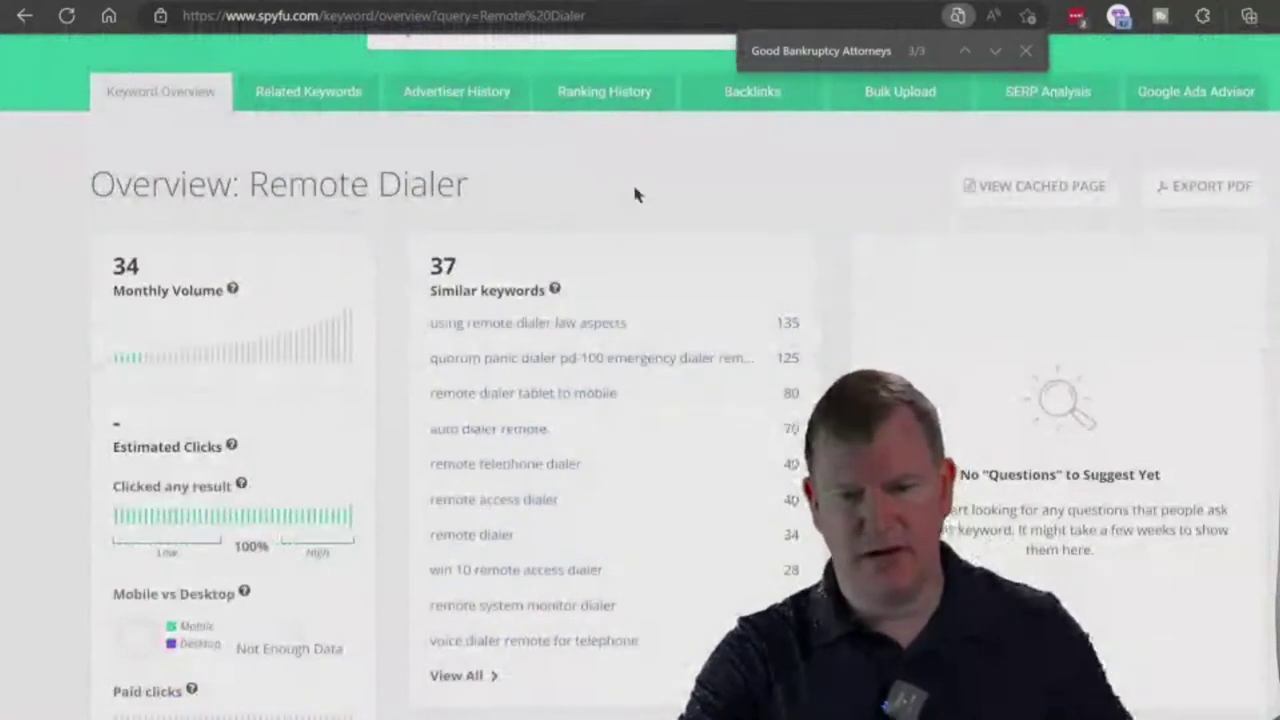
{"action": "key", "text": "ctrl+f"}
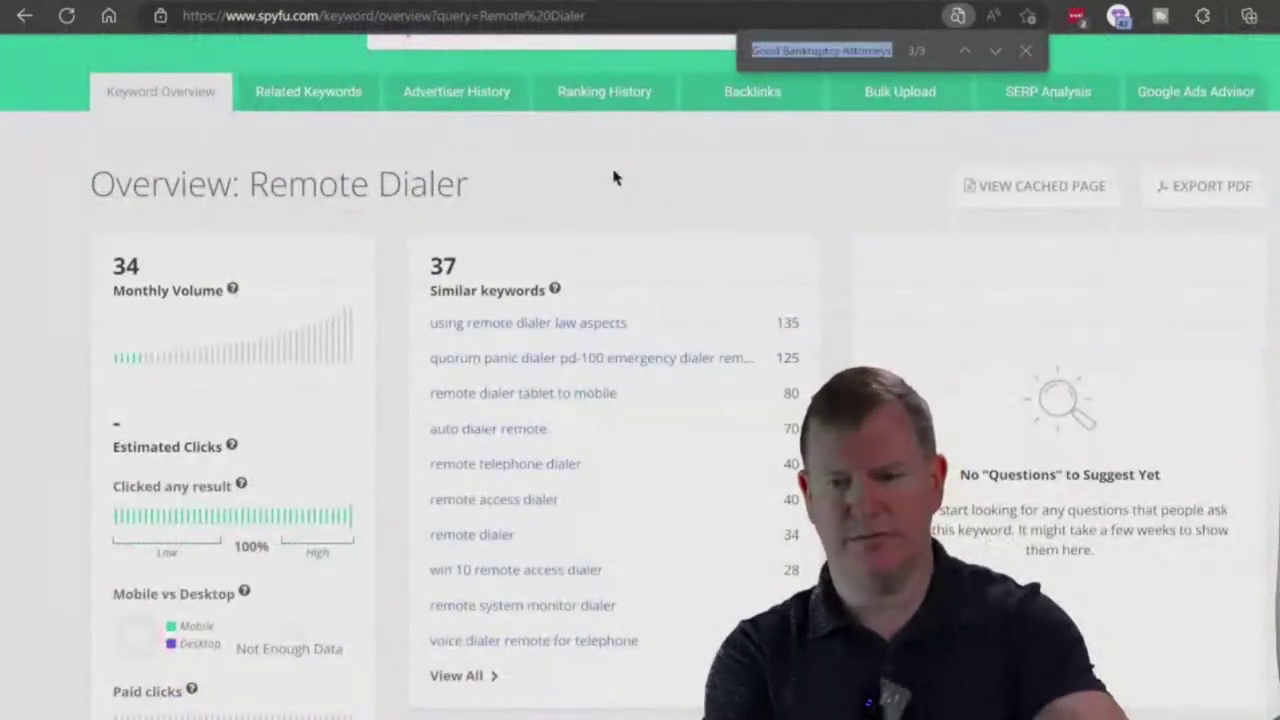
{"action": "type", "text": "RemoteDialer"}
{"action": "key", "text": "Left"}
{"action": "key", "text": "Left"}
{"action": "key", "text": "Left"}
{"action": "key", "text": "Left"}
{"action": "key", "text": "Left"}
{"action": "key", "text": "Left"}
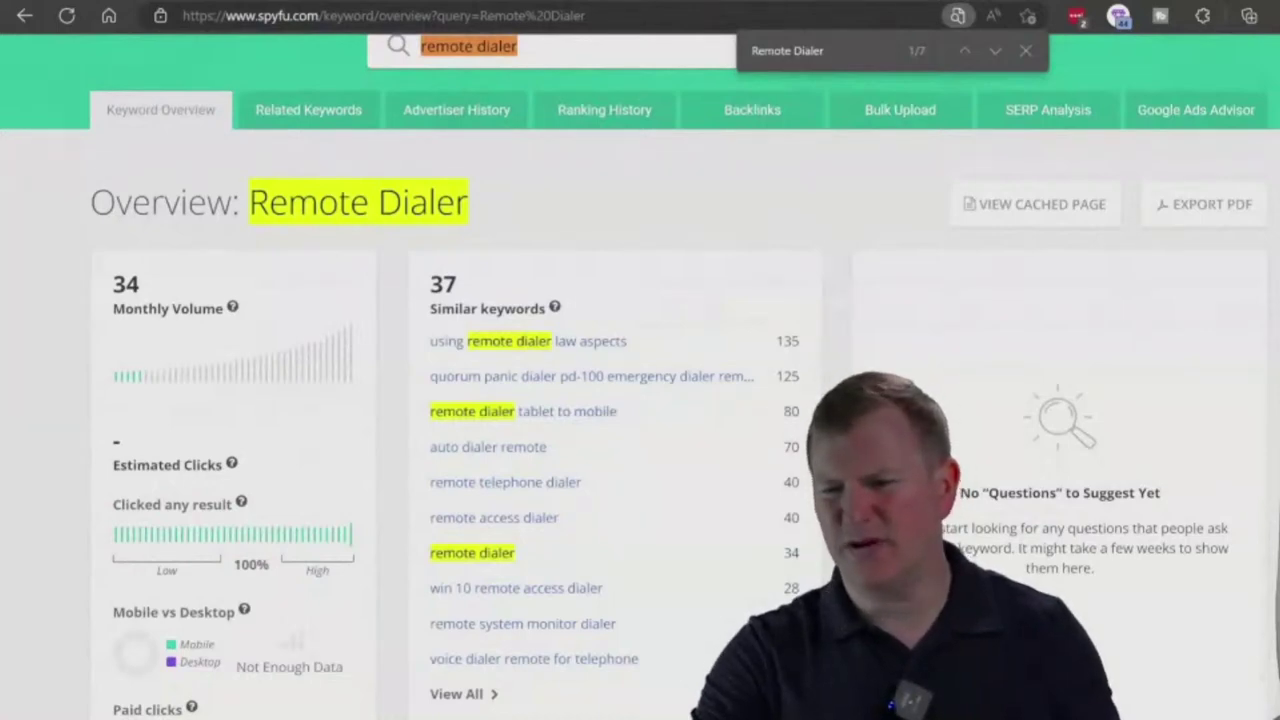
Step: Examine the difficulty, Google-provided cost per click and advertisers for Remote Dialer, highlighting the advertisers row
{"action": "scroll", "coordinate": [811, 309], "scroll_direction": "down", "scroll_amount": 7}
{"action": "scroll", "coordinate": [377, 551], "scroll_direction": "up", "scroll_amount": 2}
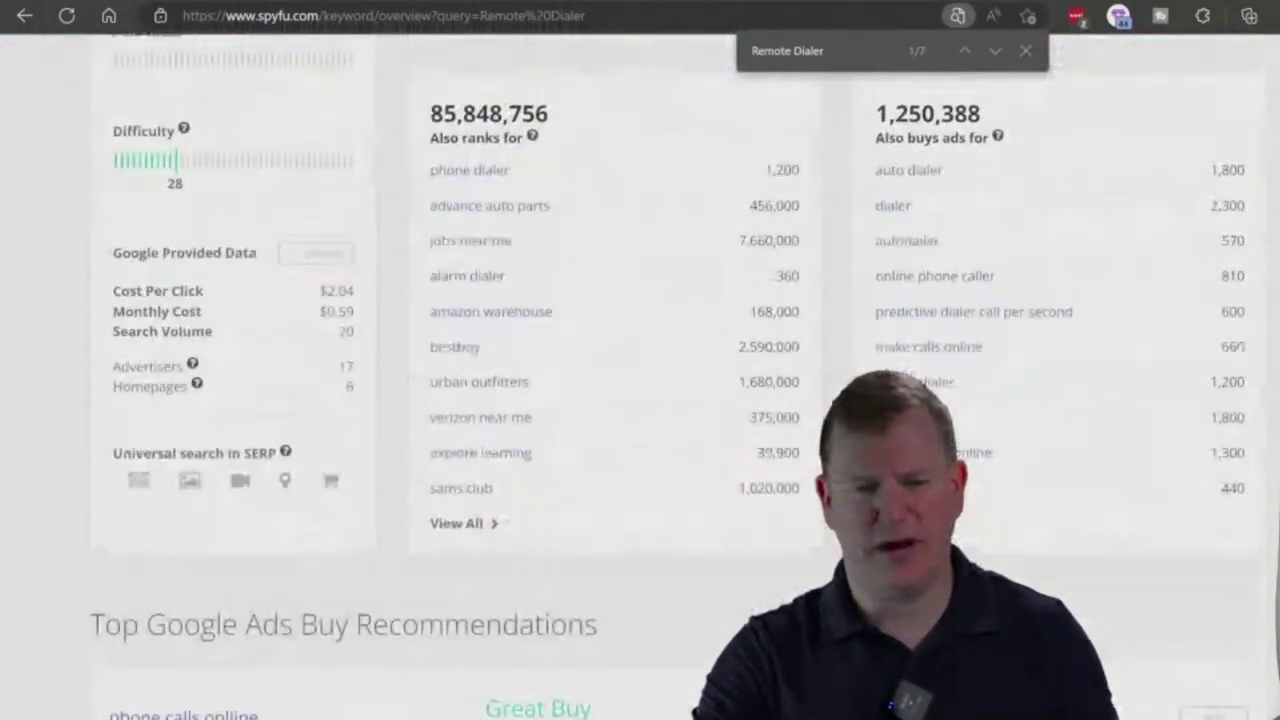
{"action": "left_click_drag", "start_coordinate": [365, 551], "coordinate": [100, 563]}
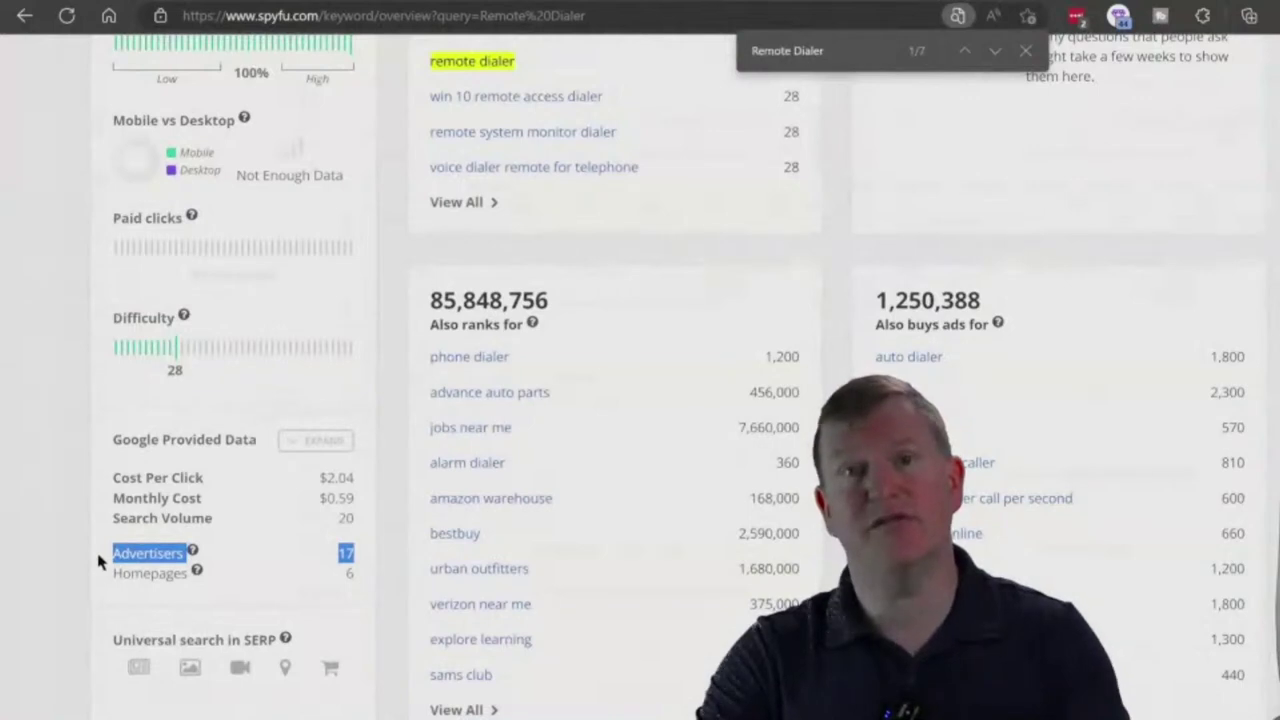
{"action": "right_click", "coordinate": [118, 510]}
{"action": "left_click", "coordinate": [120, 470]}
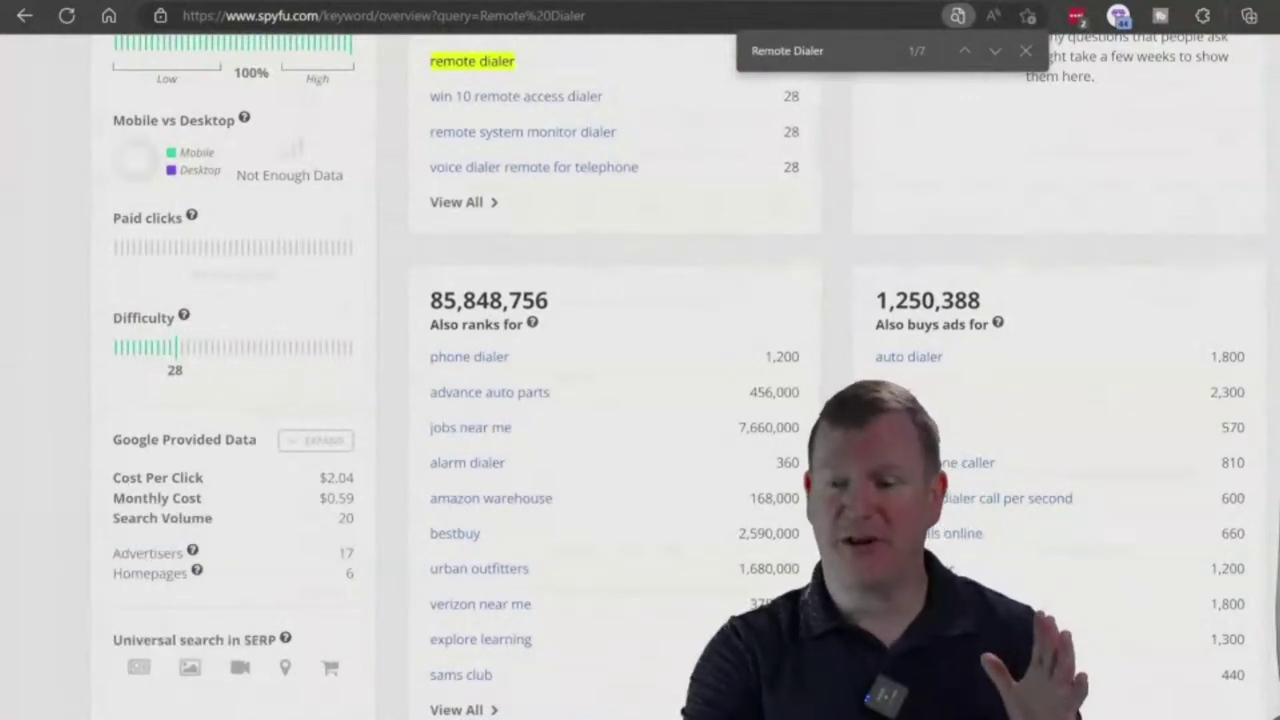
Step: Close the page search and highlight the Remote Dialer overview heading
{"action": "scroll", "coordinate": [640, 360], "scroll_direction": "up", "scroll_amount": 5}
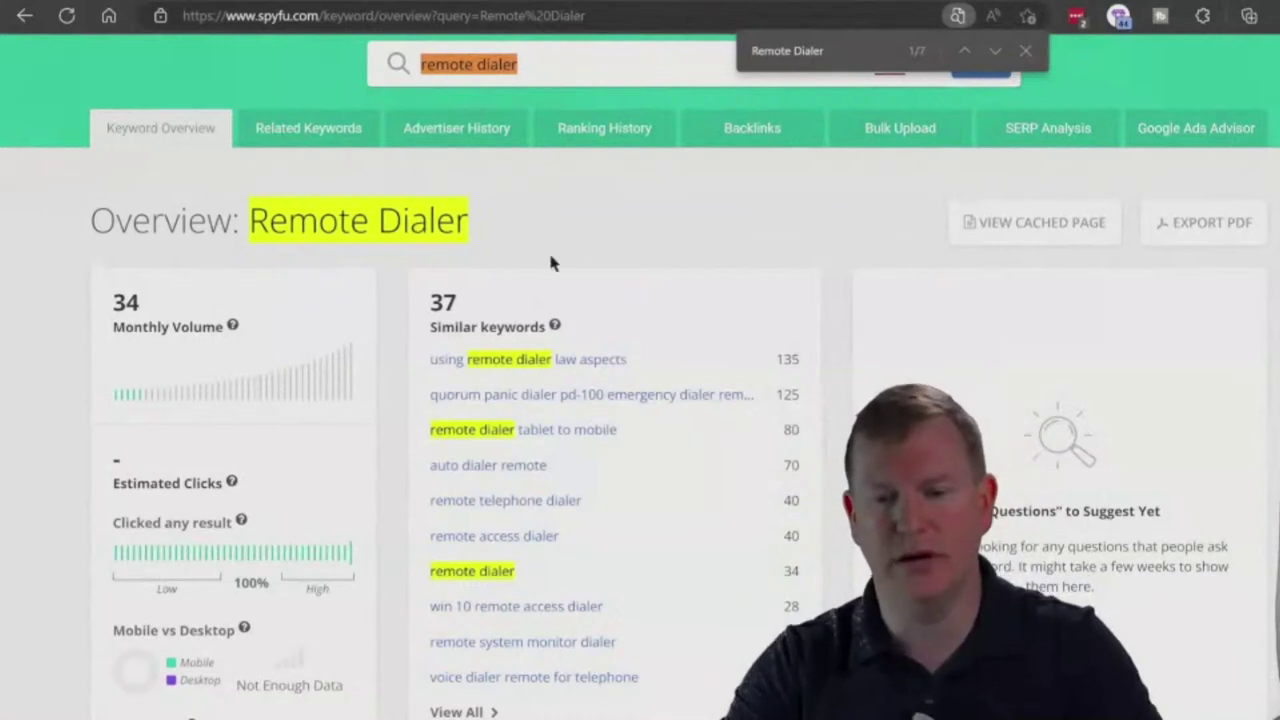
{"action": "key", "text": "Escape"}
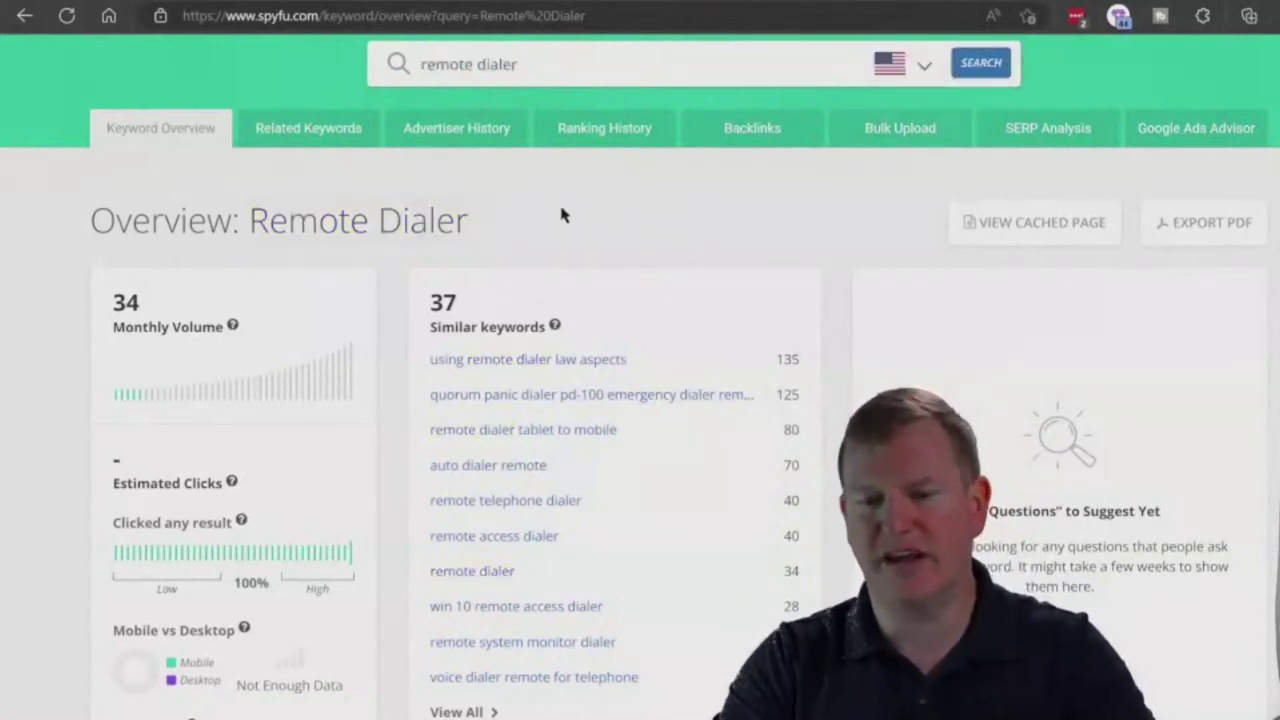
{"action": "left_click_drag", "start_coordinate": [428, 222], "coordinate": [105, 228]}
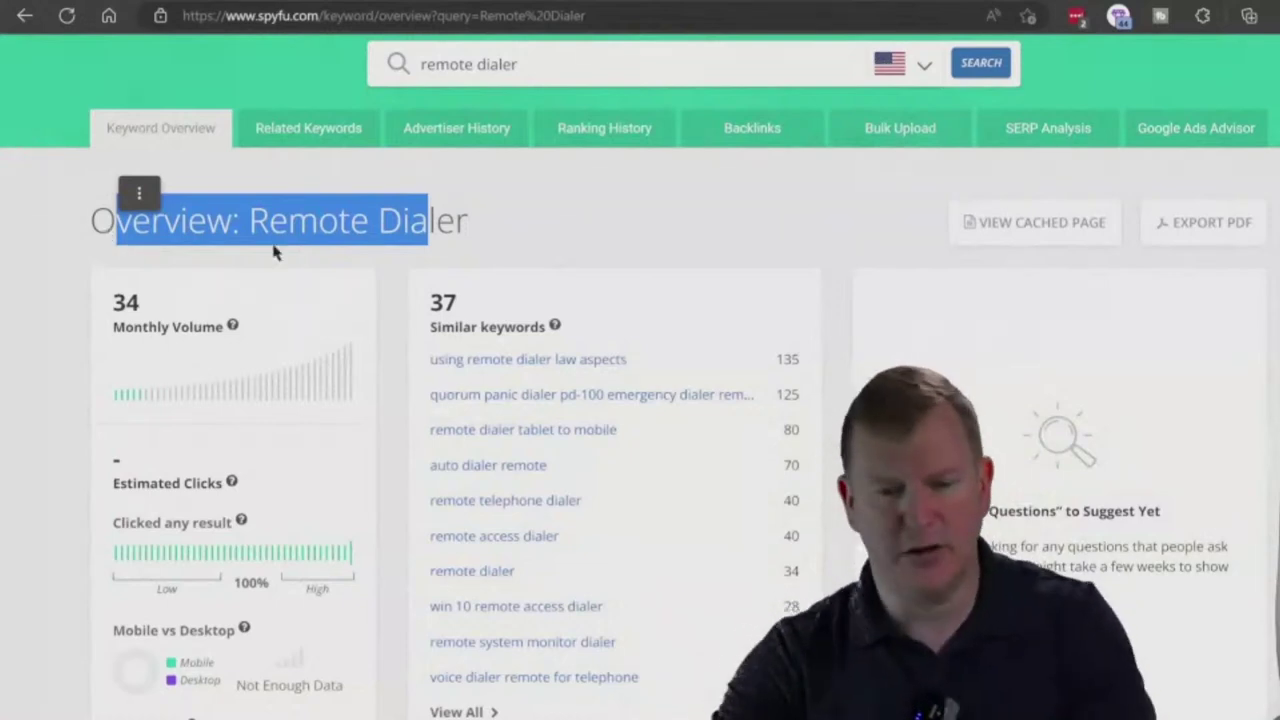
Step: Switch back to ExpiredDomains.net and open the saved search GoDaddy Expired Domains
{"action": "key", "text": "ctrl+Tab"}
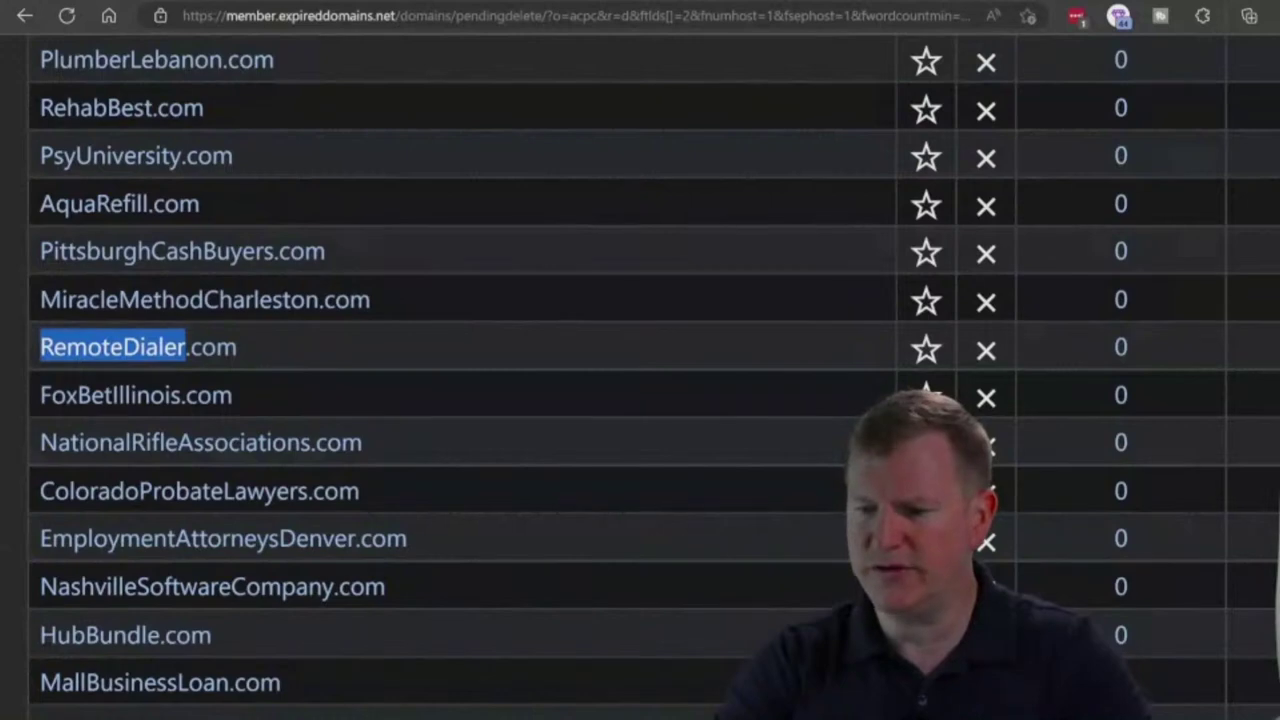
{"action": "scroll", "coordinate": [855, 150], "scroll_direction": "up", "scroll_amount": 10}
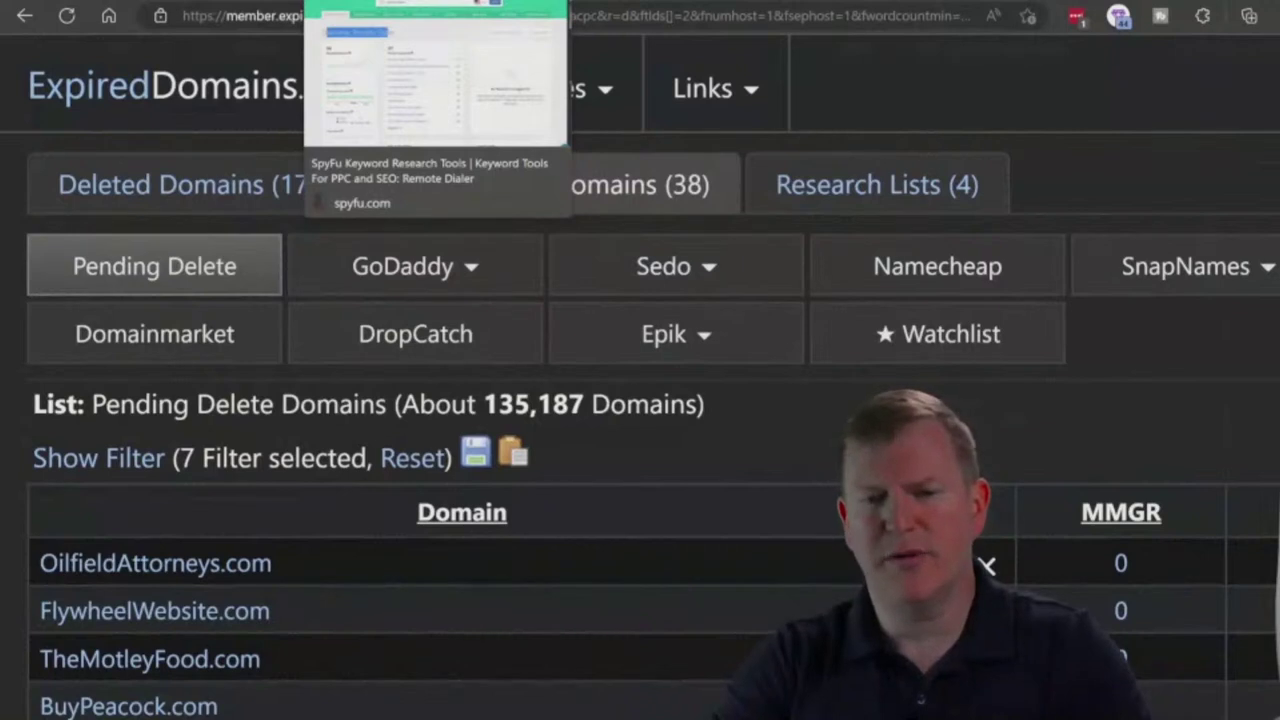
{"action": "left_click", "coordinate": [360, 2]}
{"action": "left_click", "coordinate": [406, 222]}
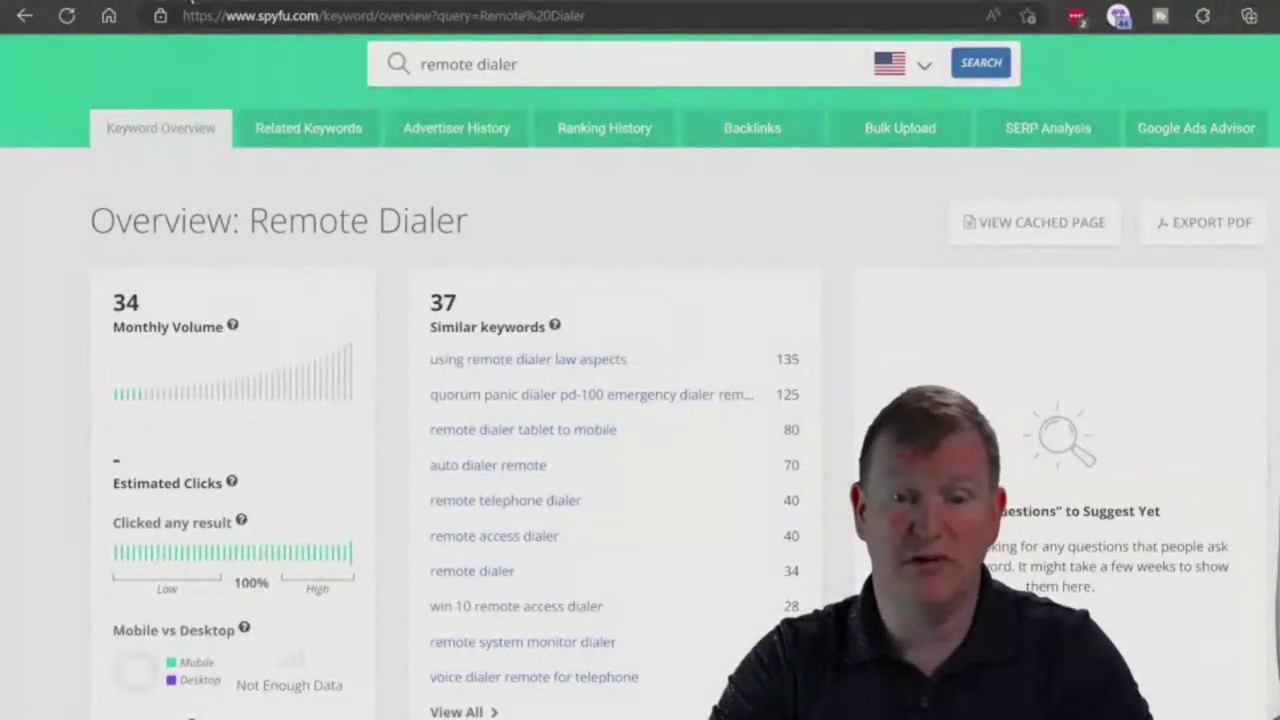
{"action": "left_click", "coordinate": [183, 3]}
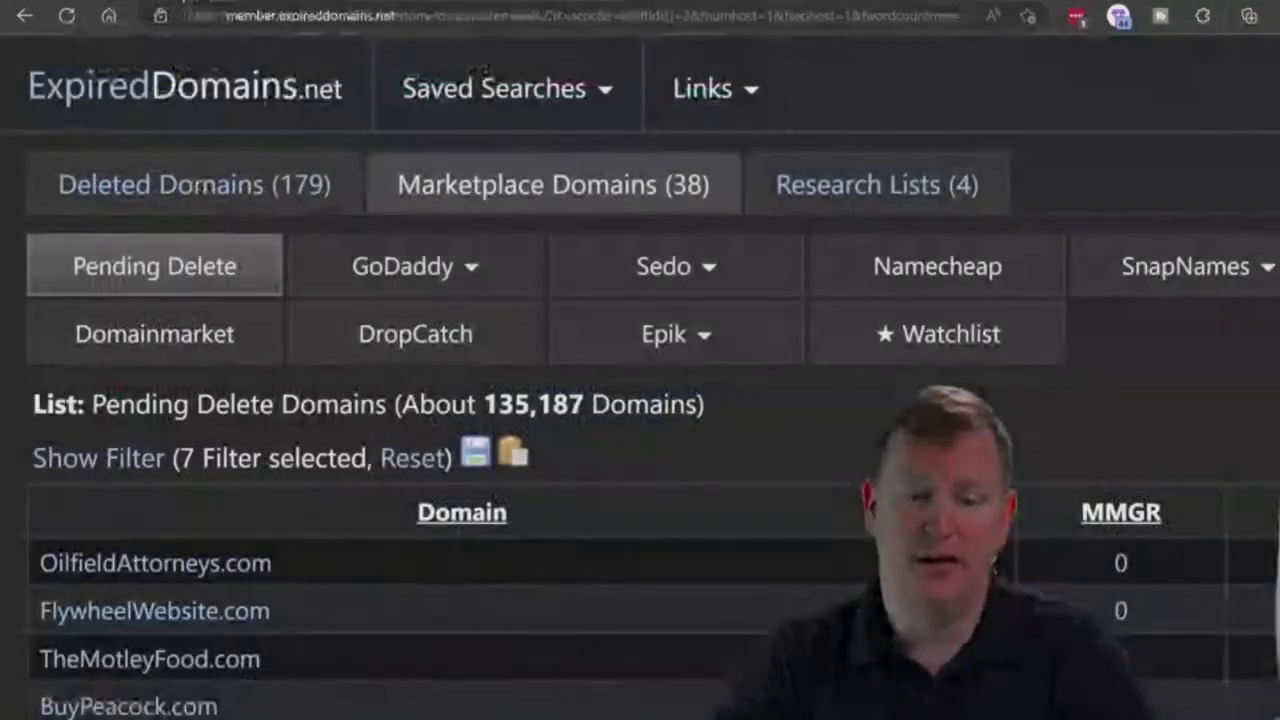
{"action": "left_click", "coordinate": [591, 89]}
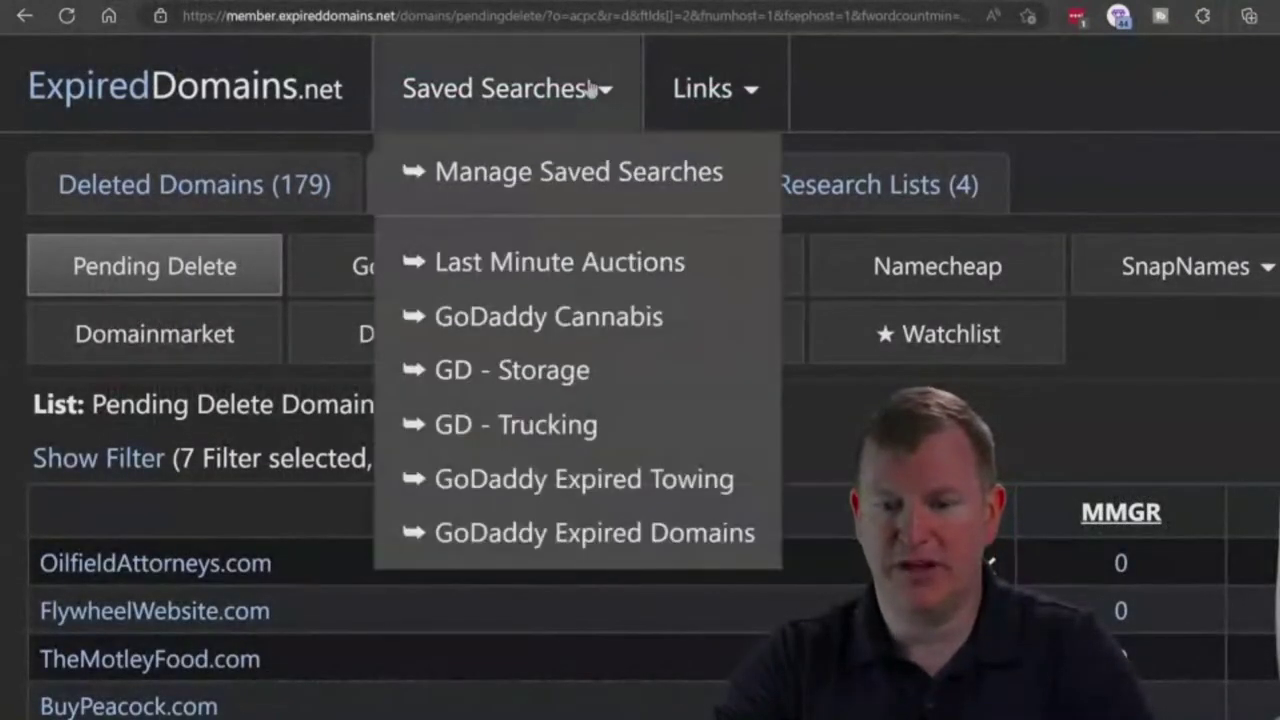
{"action": "left_click", "coordinate": [680, 543]}
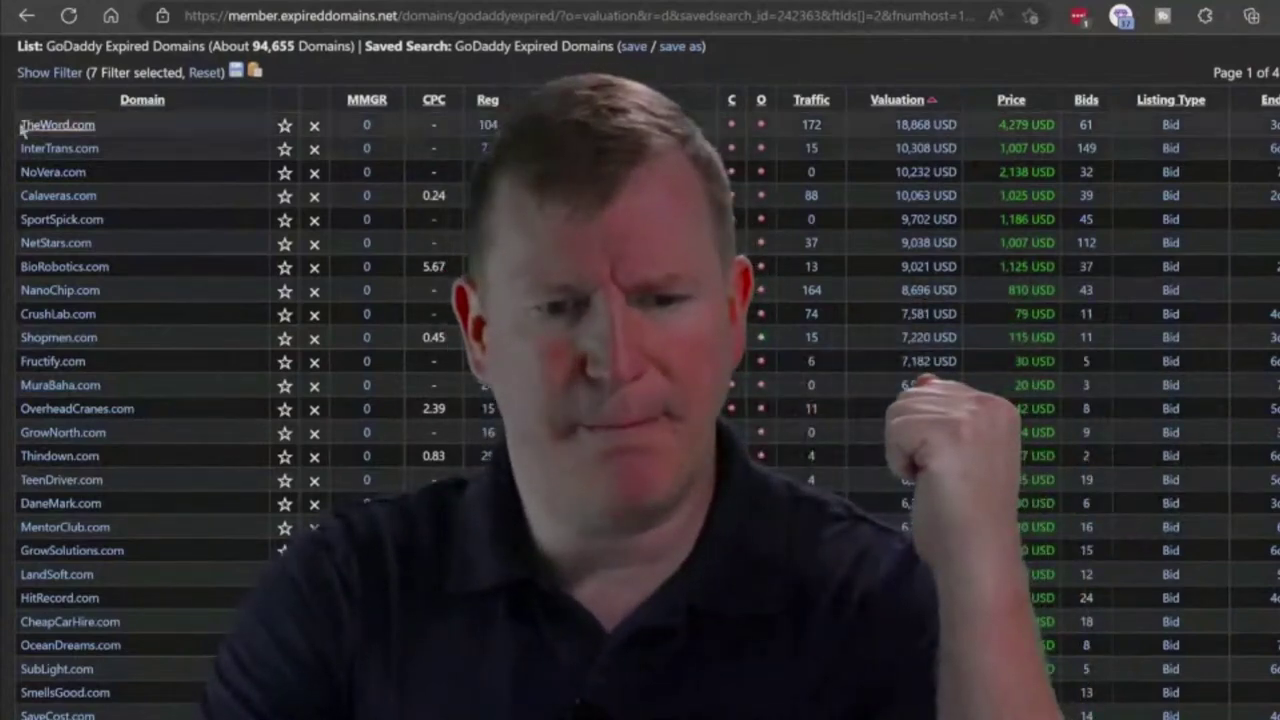
Step: Enlarge and examine the GoDaddy expired domains list, sorted by valuation, for promising keyword names
{"action": "key", "text": "ctrl+plus"}
{"action": "key", "text": "ctrl+plus"}
{"action": "key", "text": "ctrl+plus"}
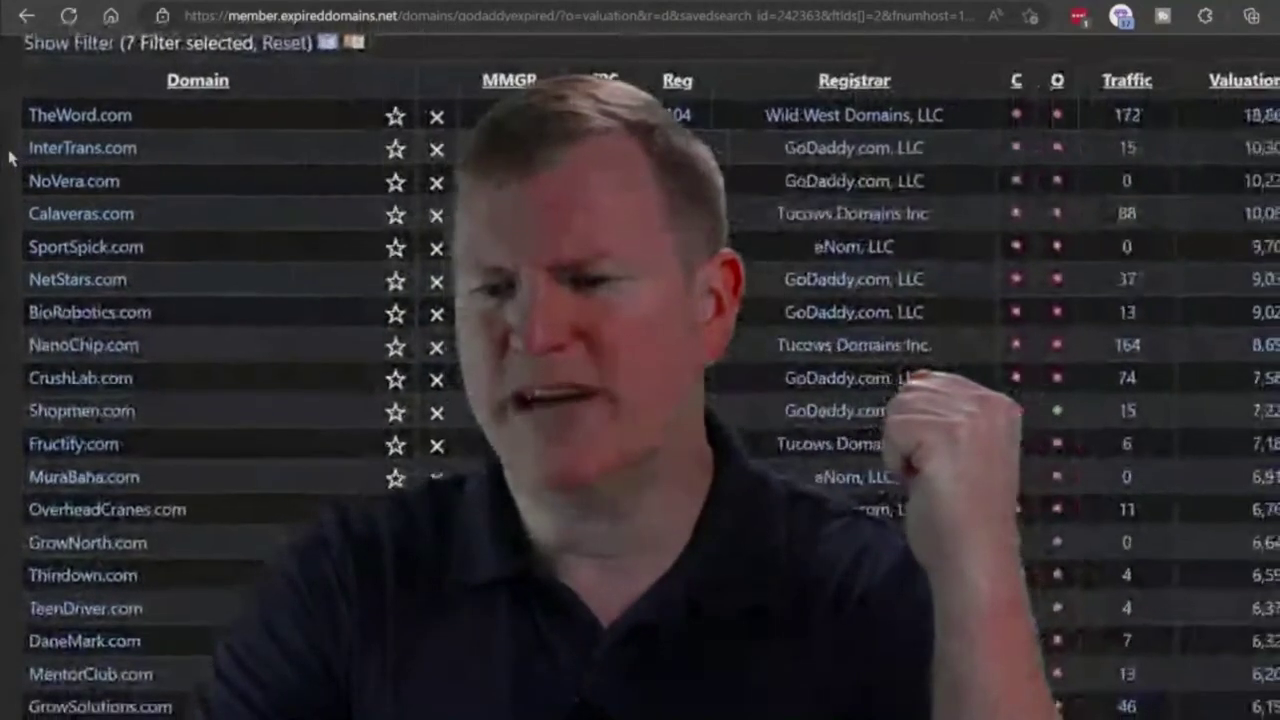
{"action": "key", "text": "ctrl+minus"}
{"action": "key", "text": "ctrl+plus"}
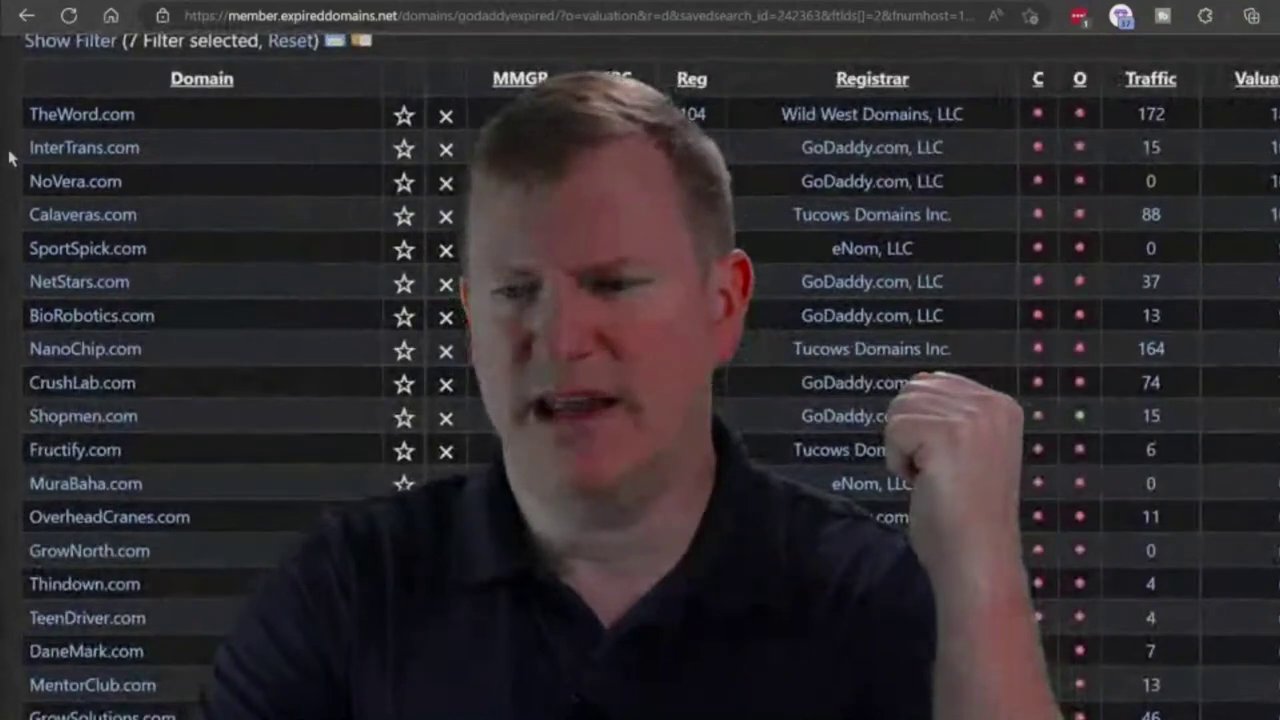
{"action": "scroll", "coordinate": [10, 157], "scroll_direction": "up", "scroll_amount": 1}
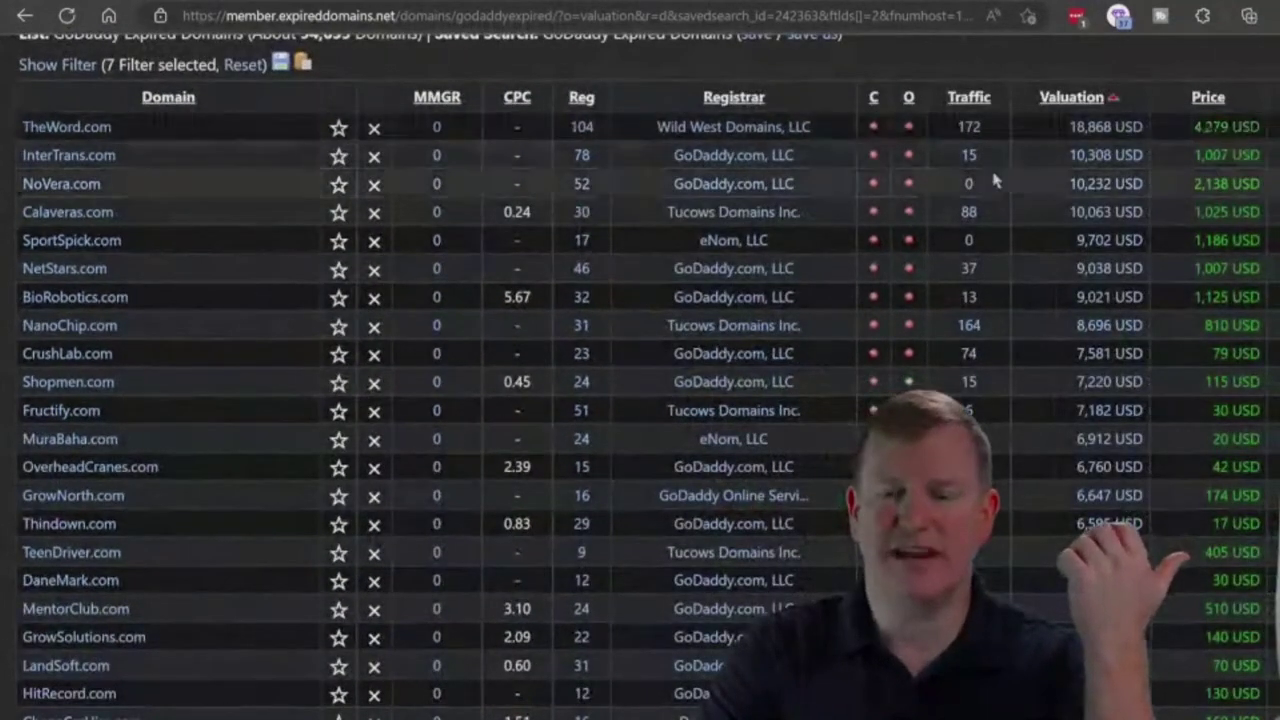
{"action": "scroll", "coordinate": [250, 190], "scroll_direction": "up", "scroll_amount": 3}
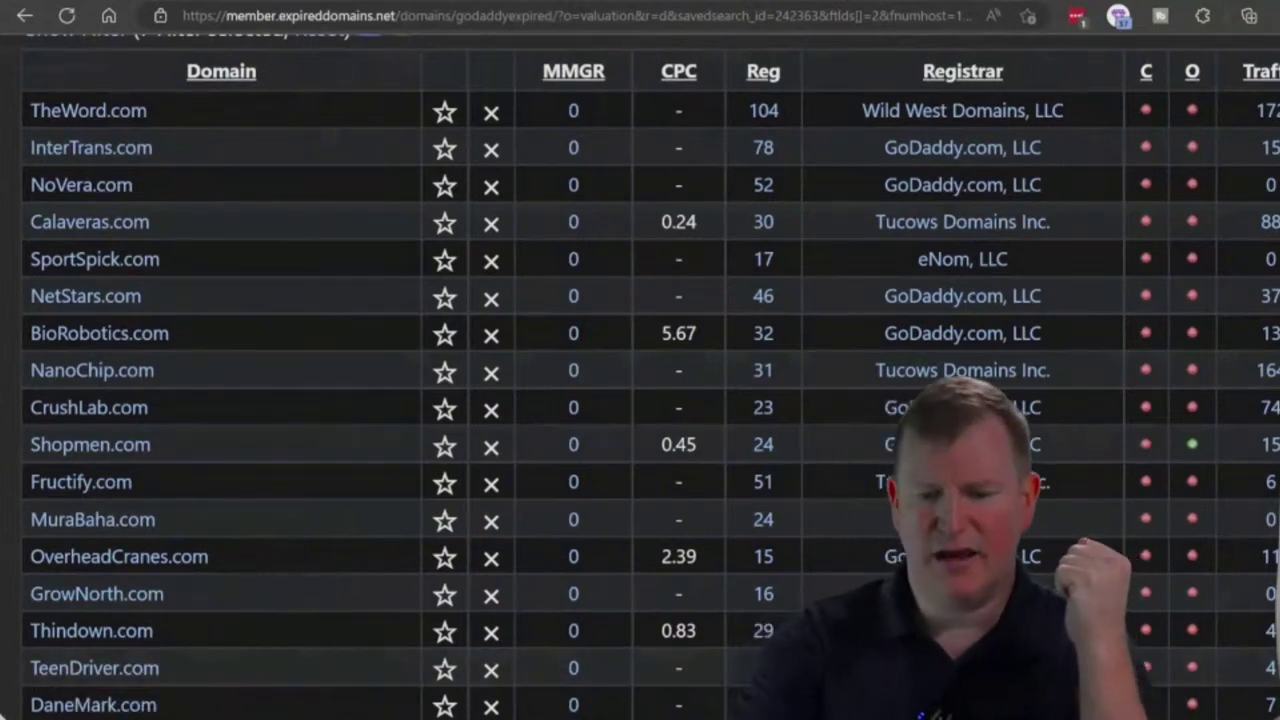
{"action": "scroll", "coordinate": [640, 380], "scroll_direction": "down", "scroll_amount": 5}
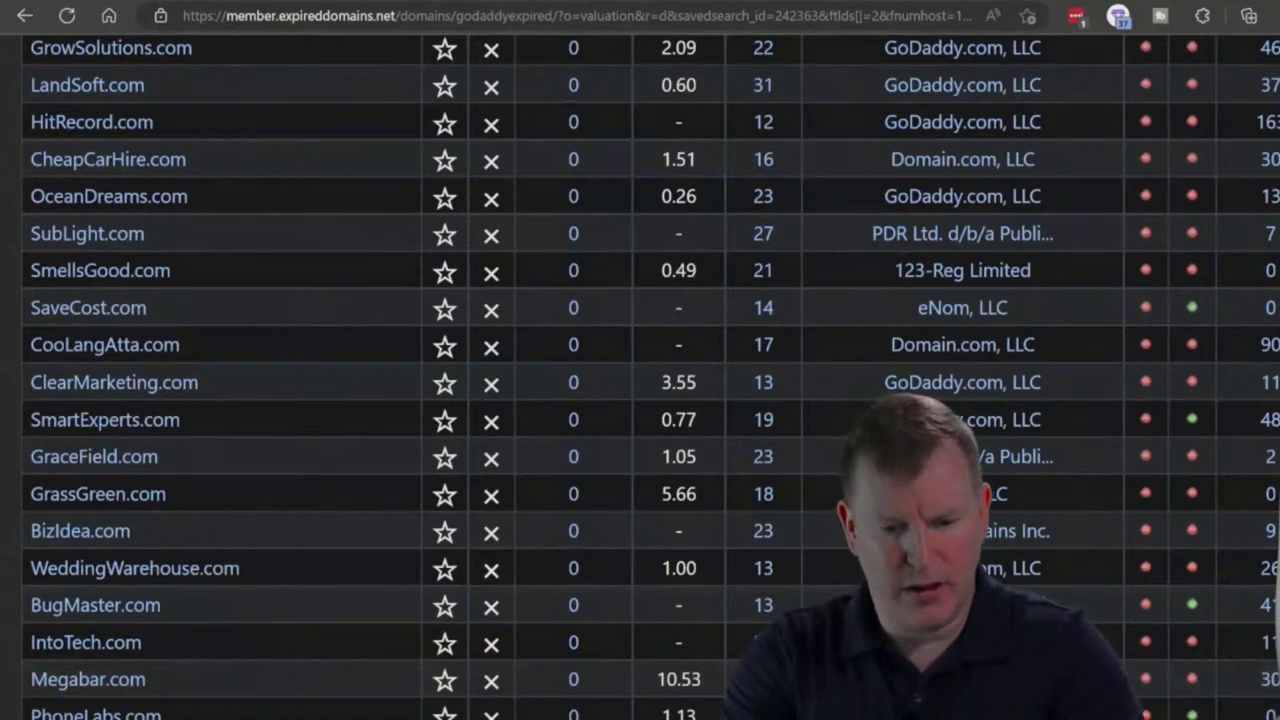
{"action": "scroll", "coordinate": [640, 376], "scroll_direction": "down", "scroll_amount": 8}
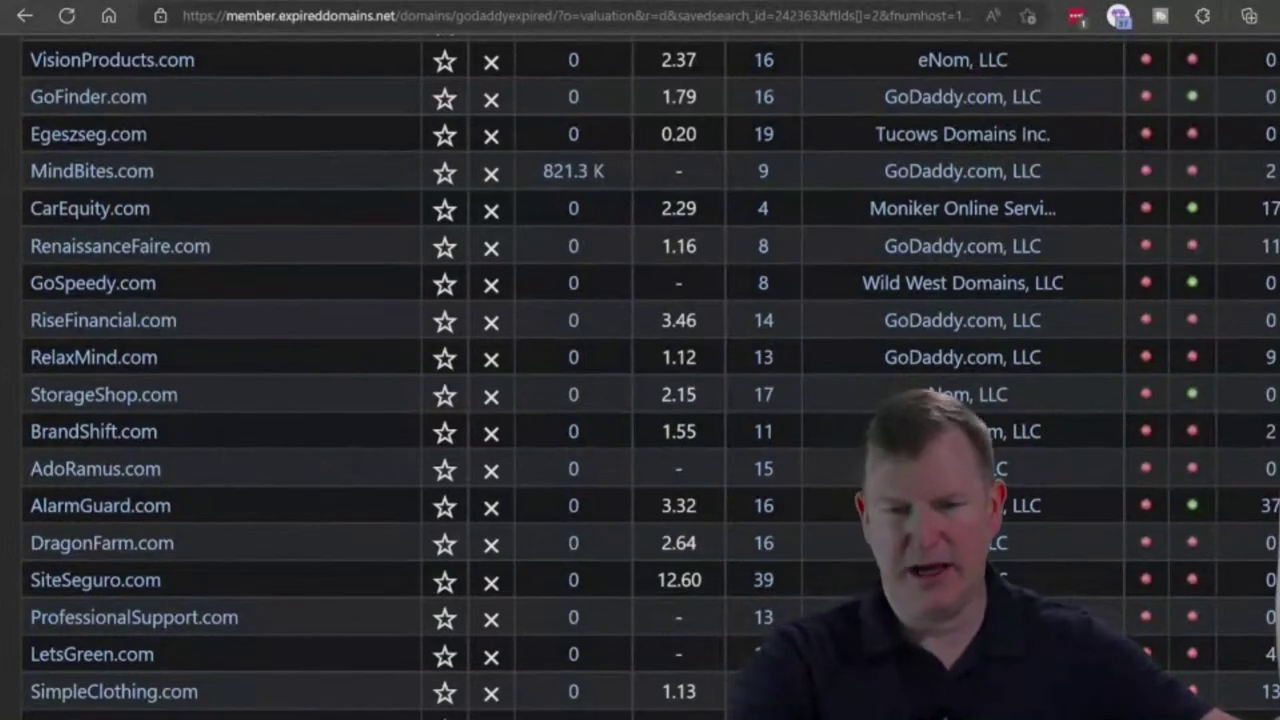
{"action": "scroll", "coordinate": [640, 380], "scroll_direction": "down", "scroll_amount": 10}
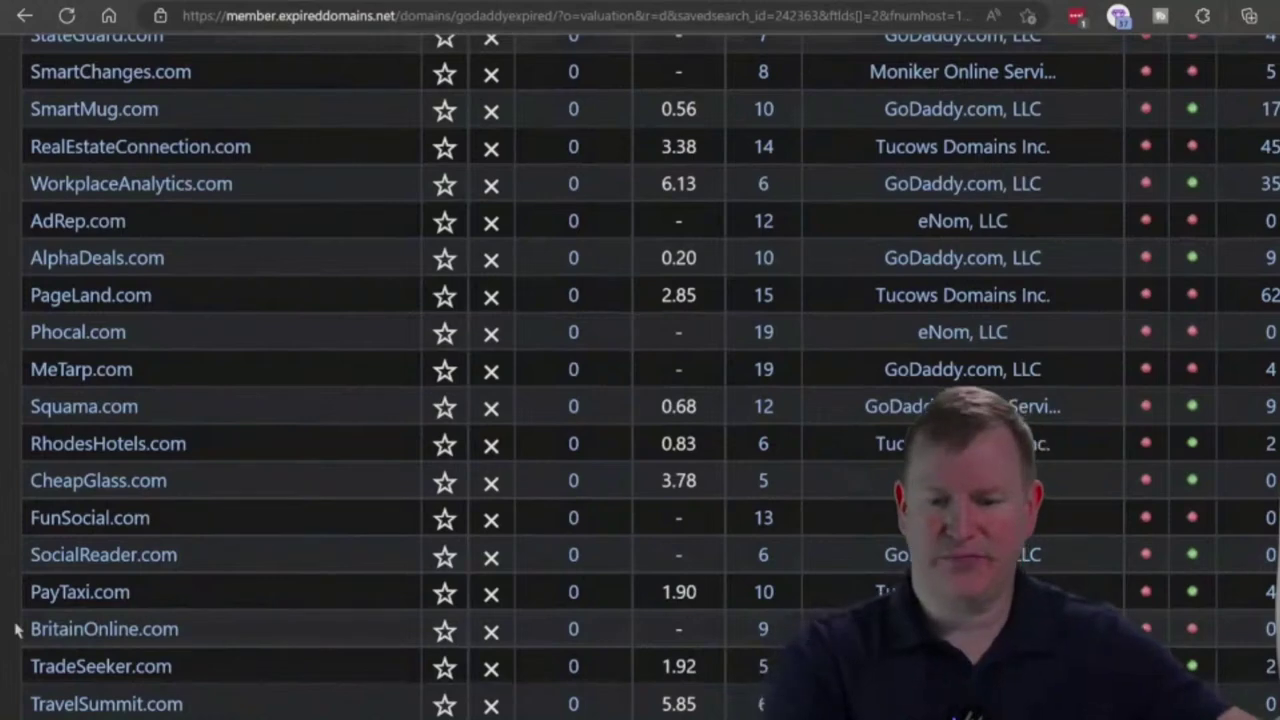
{"action": "scroll", "coordinate": [15, 629], "scroll_direction": "down", "scroll_amount": 10}
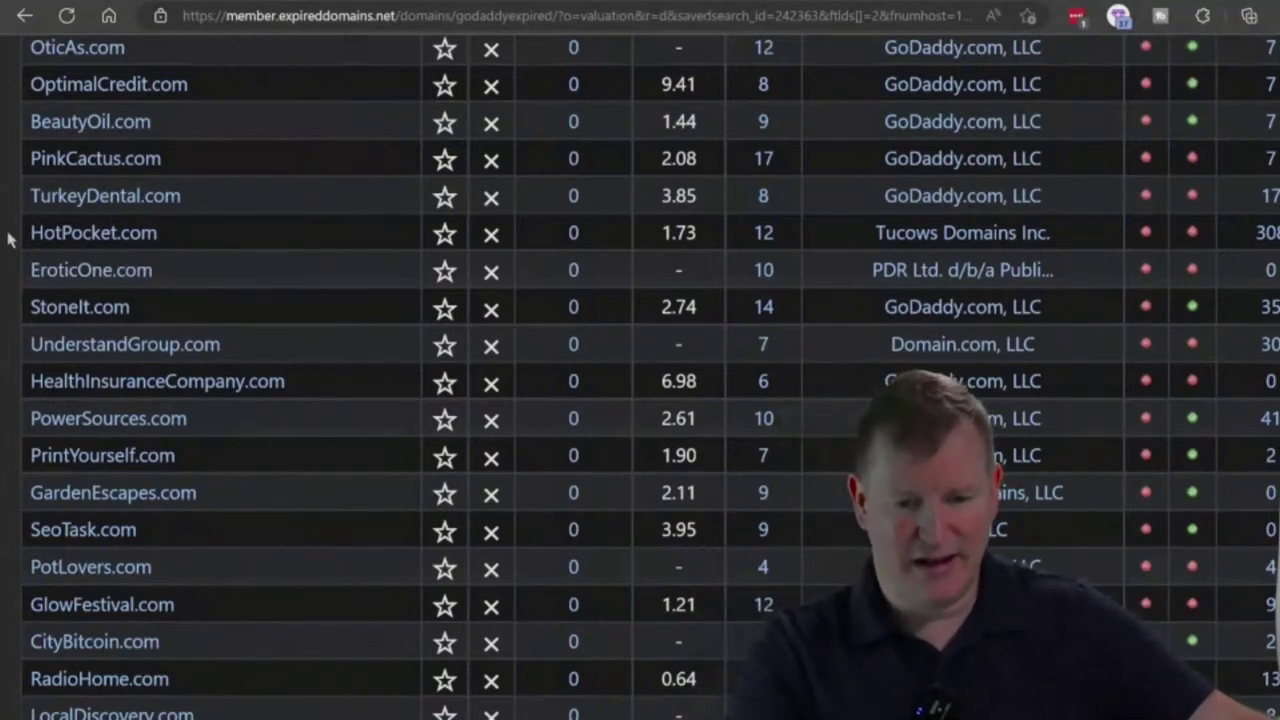
{"action": "scroll", "coordinate": [8, 238], "scroll_direction": "down", "scroll_amount": 10}
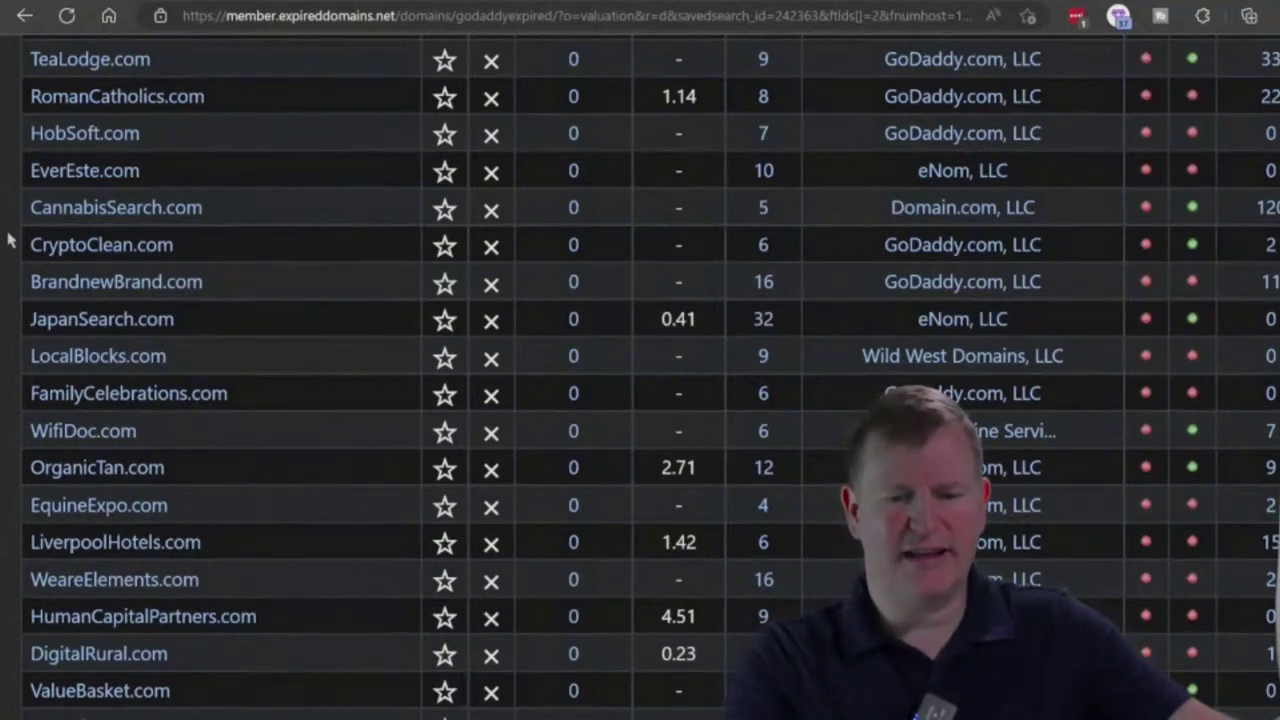
{"action": "scroll", "coordinate": [8, 240], "scroll_direction": "down", "scroll_amount": 10}
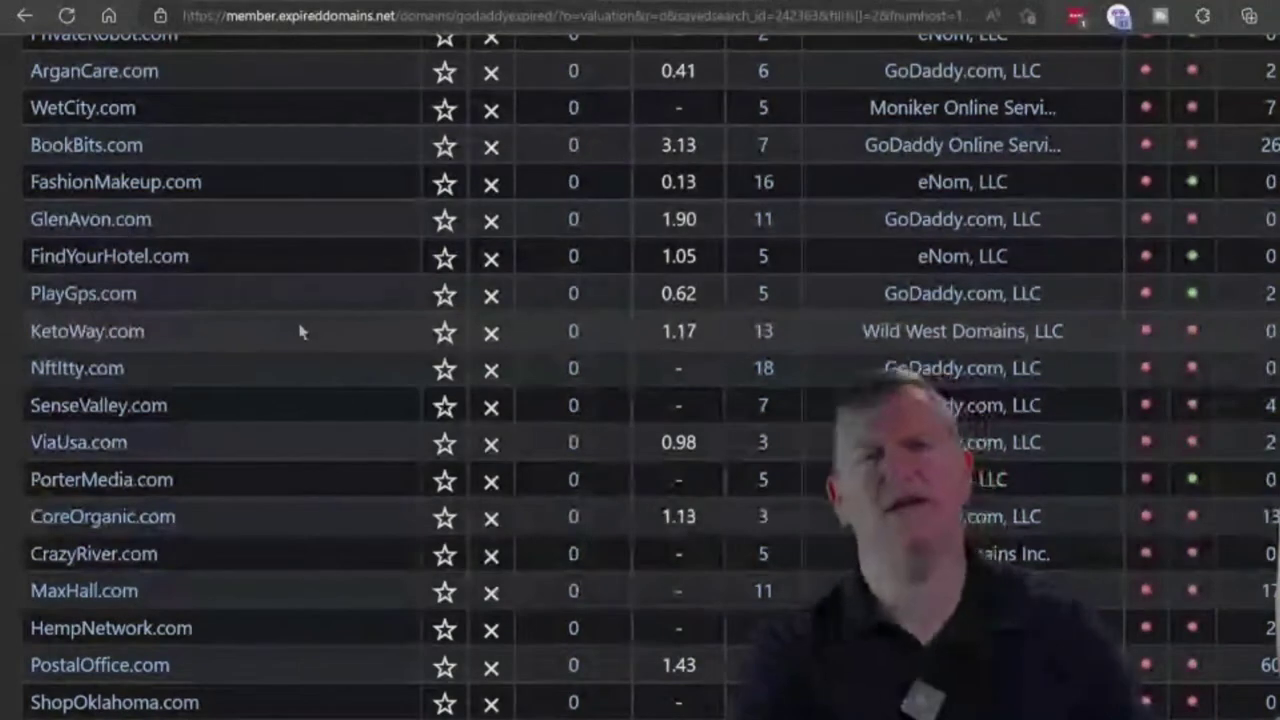
{"action": "scroll", "coordinate": [300, 333], "scroll_direction": "down", "scroll_amount": 6}
{"action": "scroll", "coordinate": [300, 333], "scroll_direction": "down", "scroll_amount": 1}
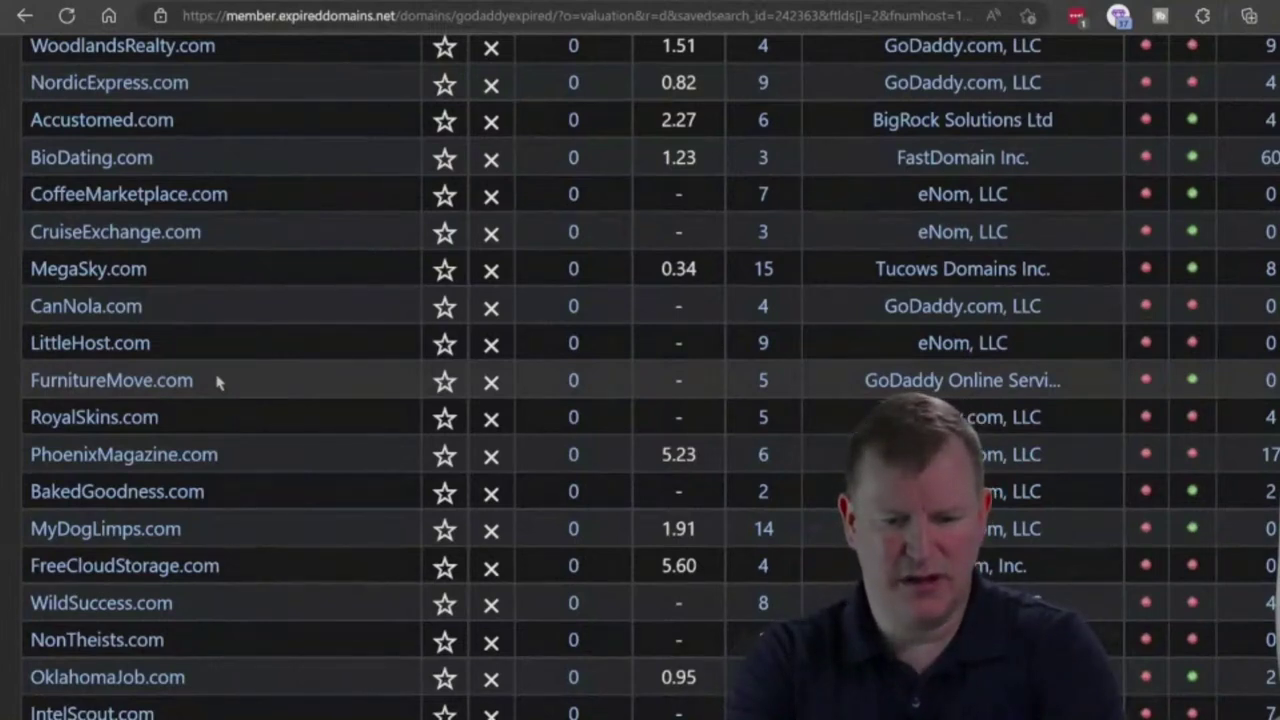
Step: Open the GoDaddy auction page for FurnitureMove.com and copy the domain's name without the extension
{"action": "left_click_drag", "start_coordinate": [218, 381], "coordinate": [30, 395]}
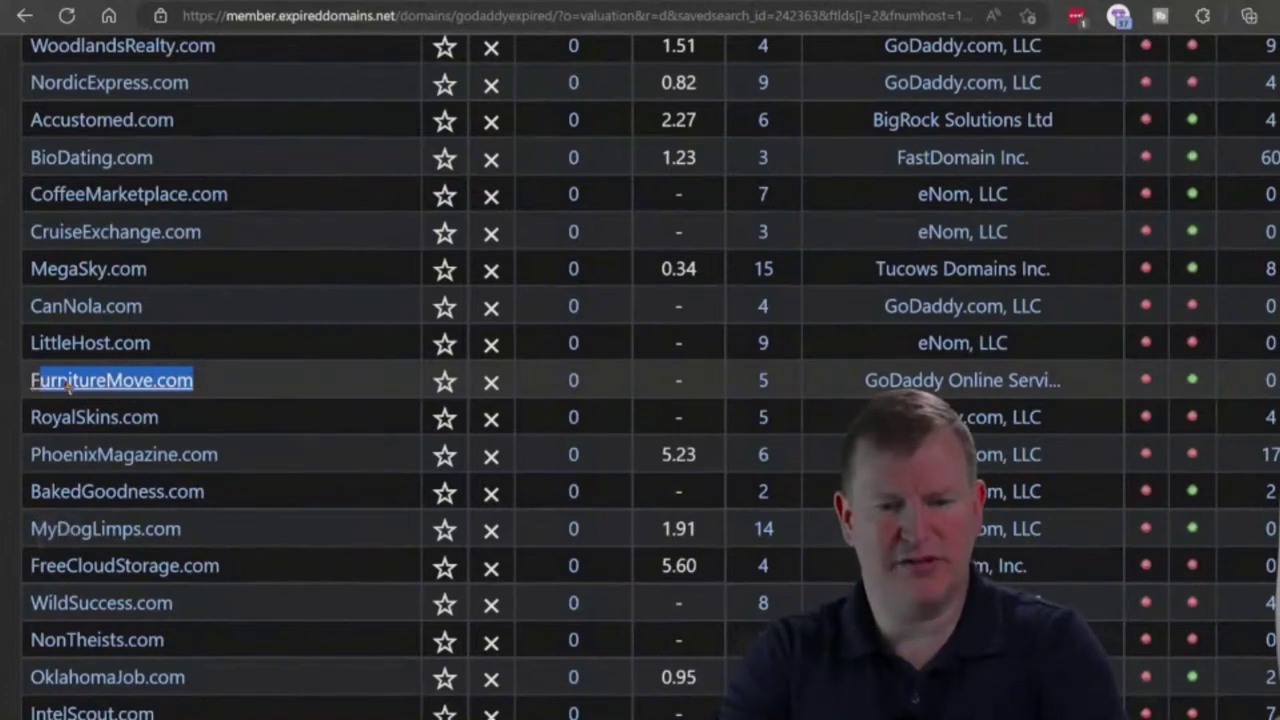
{"action": "left_click", "coordinate": [63, 383]}
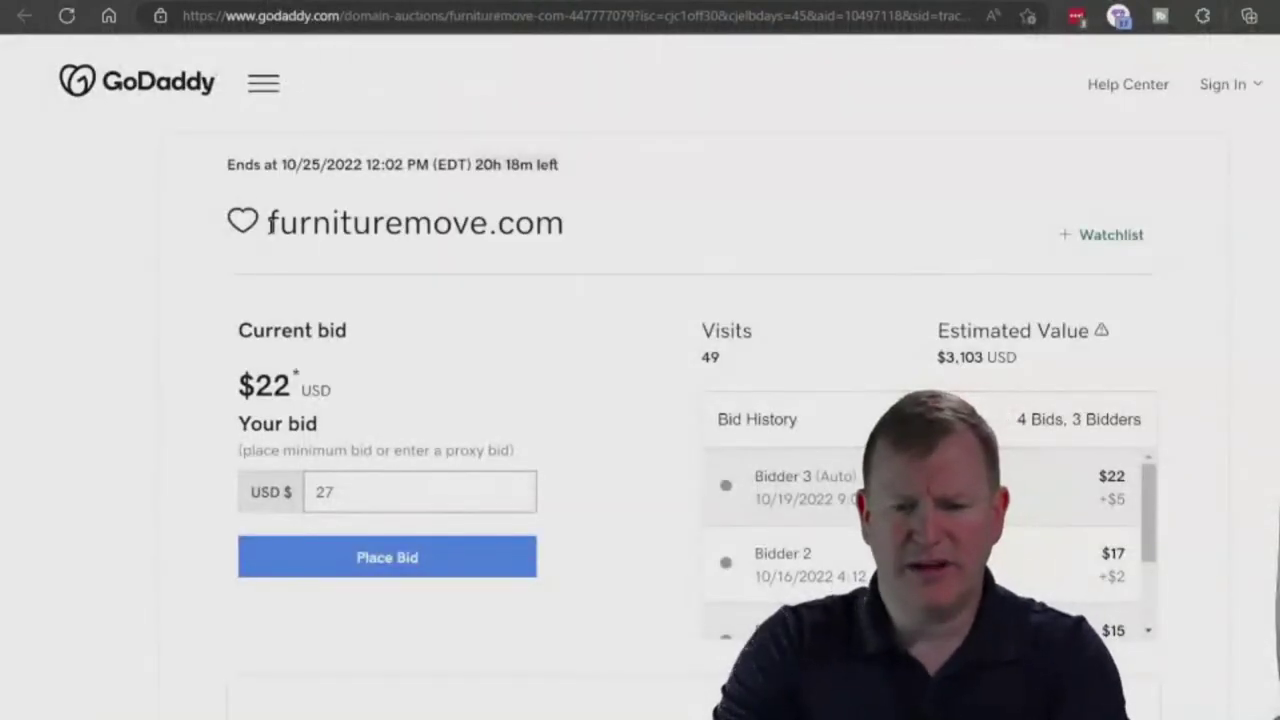
{"action": "left_click_drag", "start_coordinate": [270, 224], "coordinate": [343, 57]}
{"action": "key", "text": "ctrl+c"}
Step: Switch to SpyFu and look up the keyword overview for "furniture move", with a space between the words
{"action": "triple_click", "coordinate": [489, 65]}
{"action": "key", "text": "ctrl+v"}
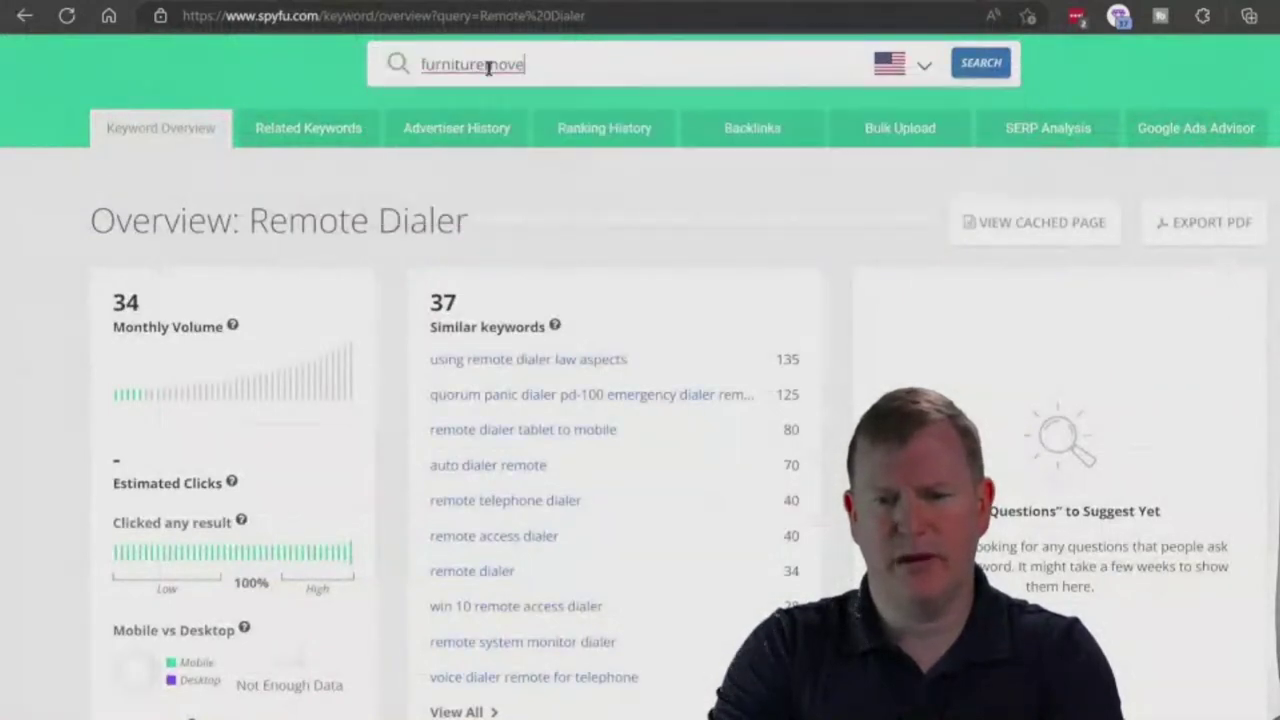
{"action": "left_click", "coordinate": [490, 64]}
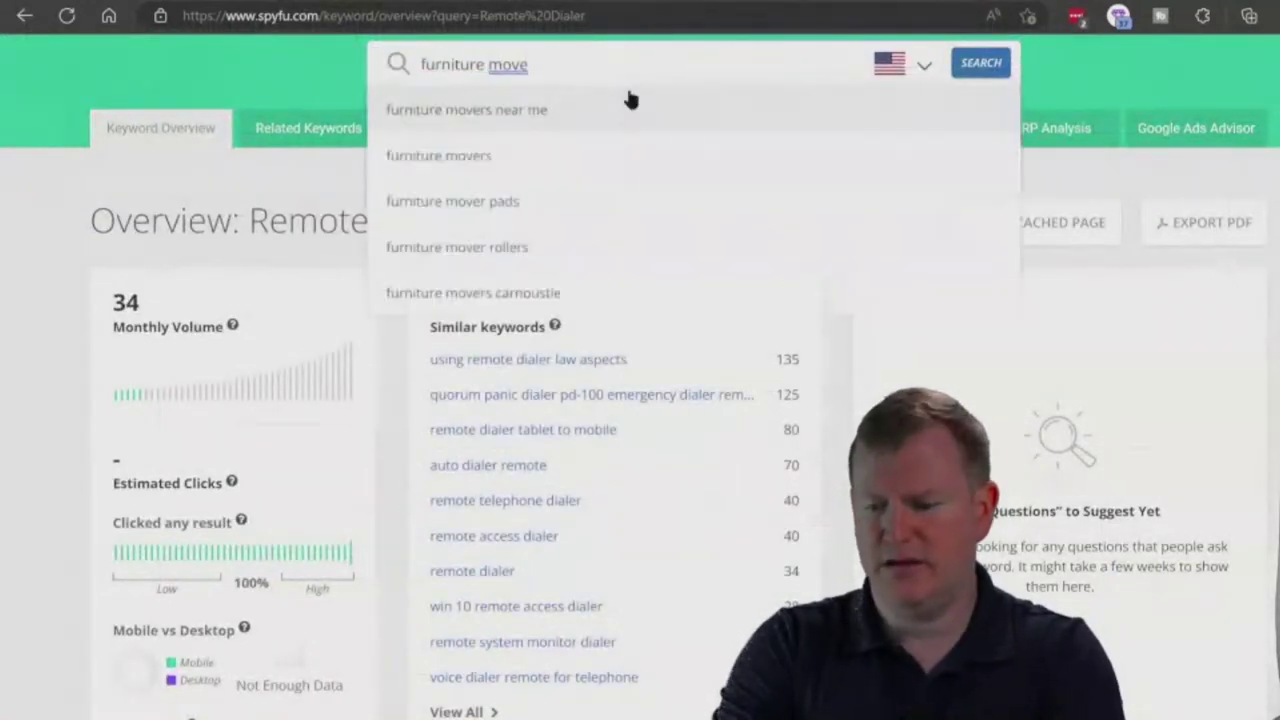
{"action": "key", "text": "Return"}
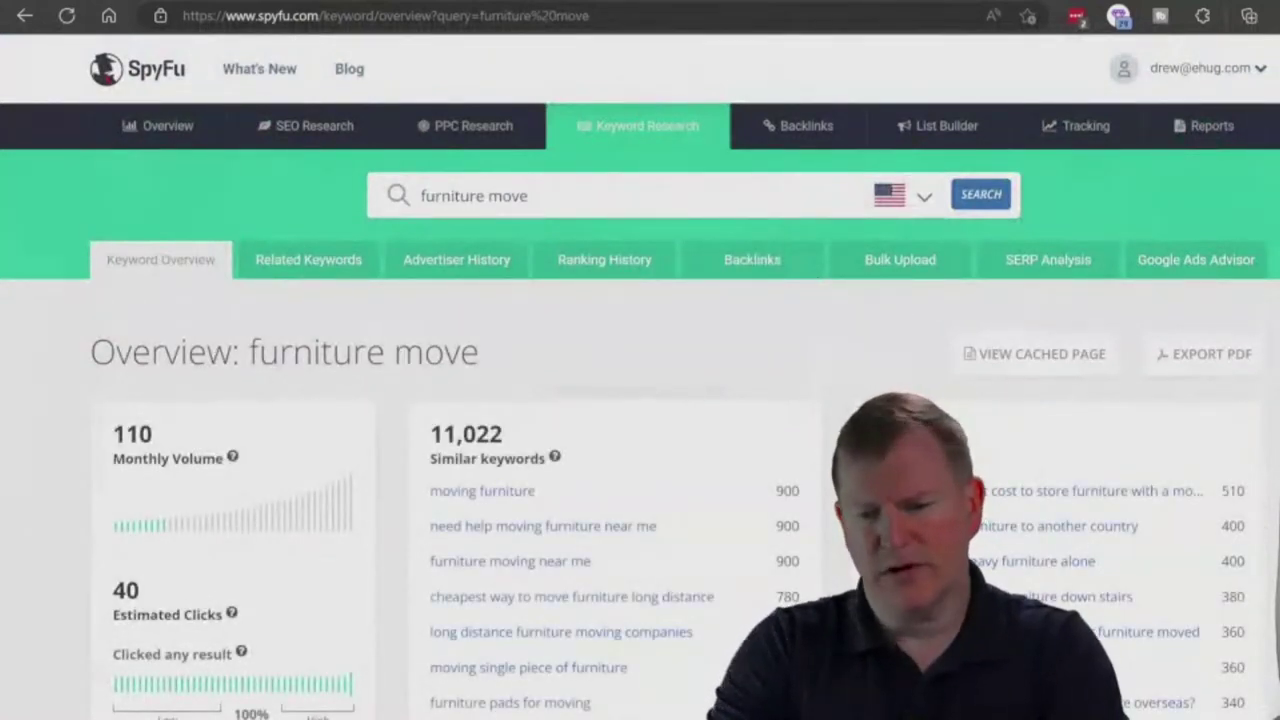
Step: Search the keyword overview page for "furniture move" to mark its occurrences among the similar keywords and questions
{"action": "scroll", "coordinate": [571, 80], "scroll_direction": "down", "scroll_amount": 3}
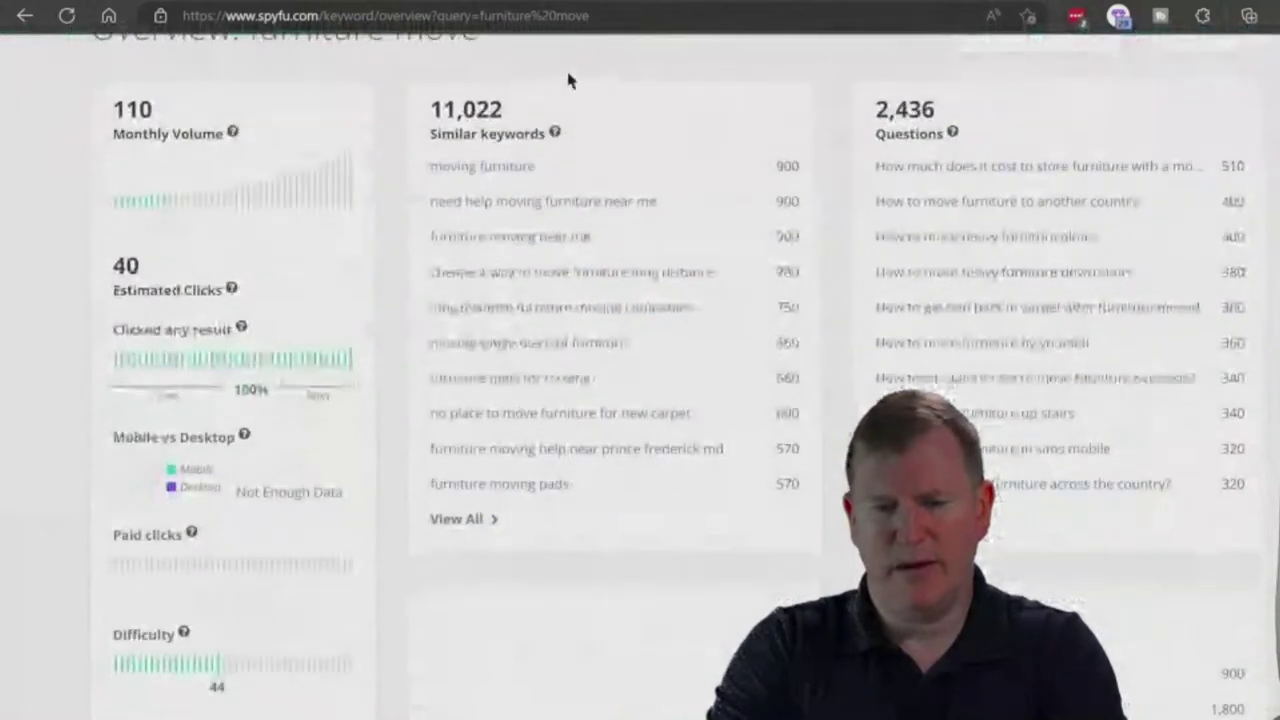
{"action": "key", "text": "ctrl+f"}
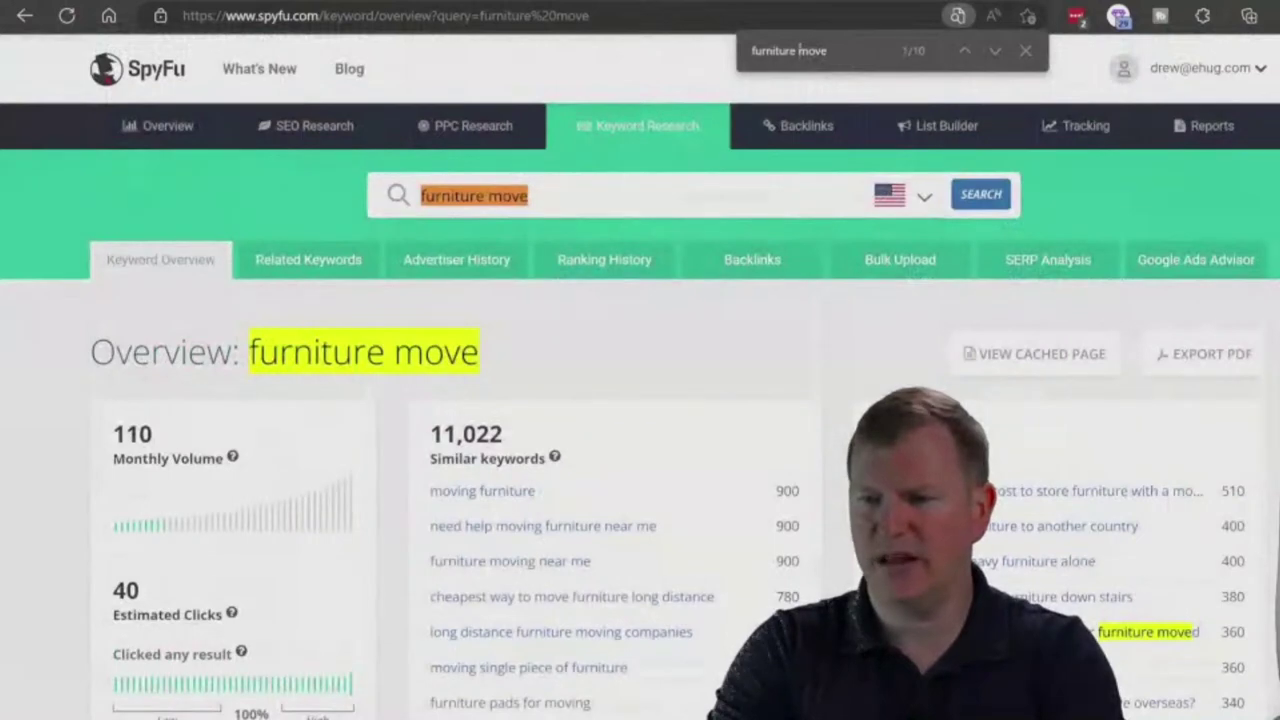
{"action": "scroll", "coordinate": [640, 400], "scroll_direction": "down", "scroll_amount": 6}
{"action": "scroll", "coordinate": [640, 400], "scroll_direction": "up", "scroll_amount": 4}
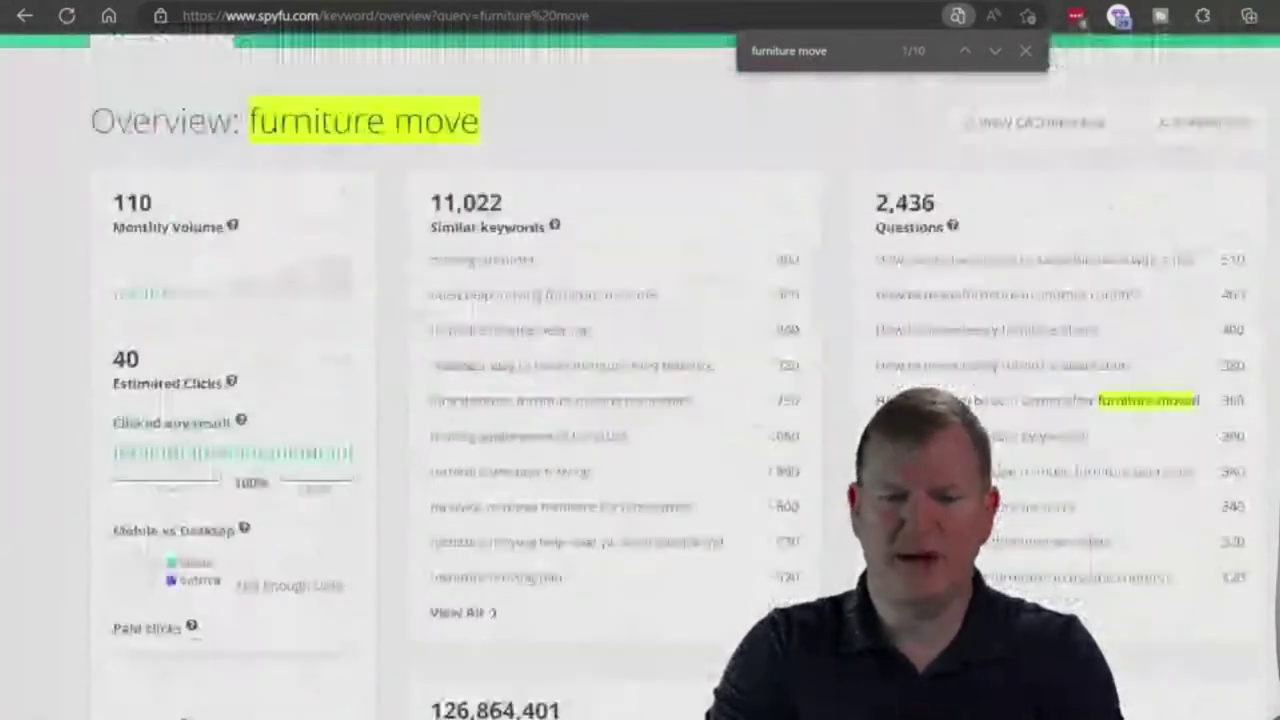
{"action": "scroll", "coordinate": [190, 384], "scroll_direction": "up", "scroll_amount": 2}
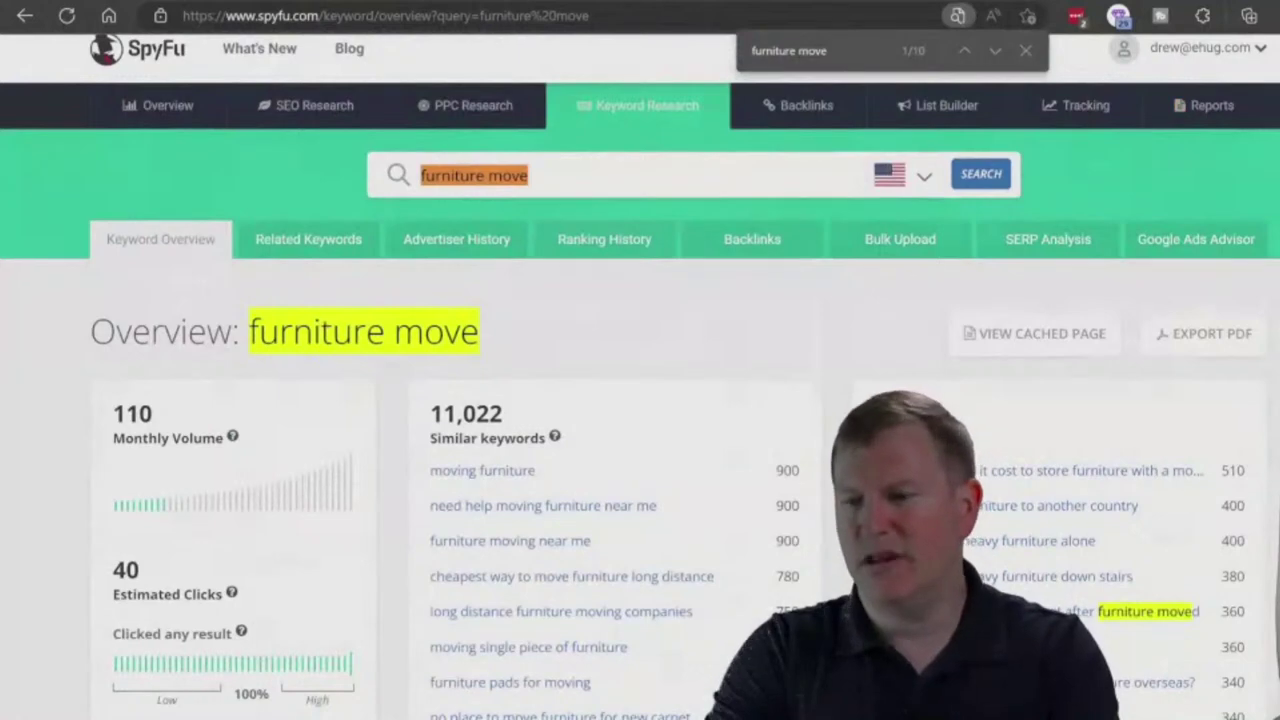
Step: Highlight the advertisers value and the cost per click row in the Google-provided data, and close the page search
{"action": "scroll", "coordinate": [378, 541], "scroll_direction": "down", "scroll_amount": 6}
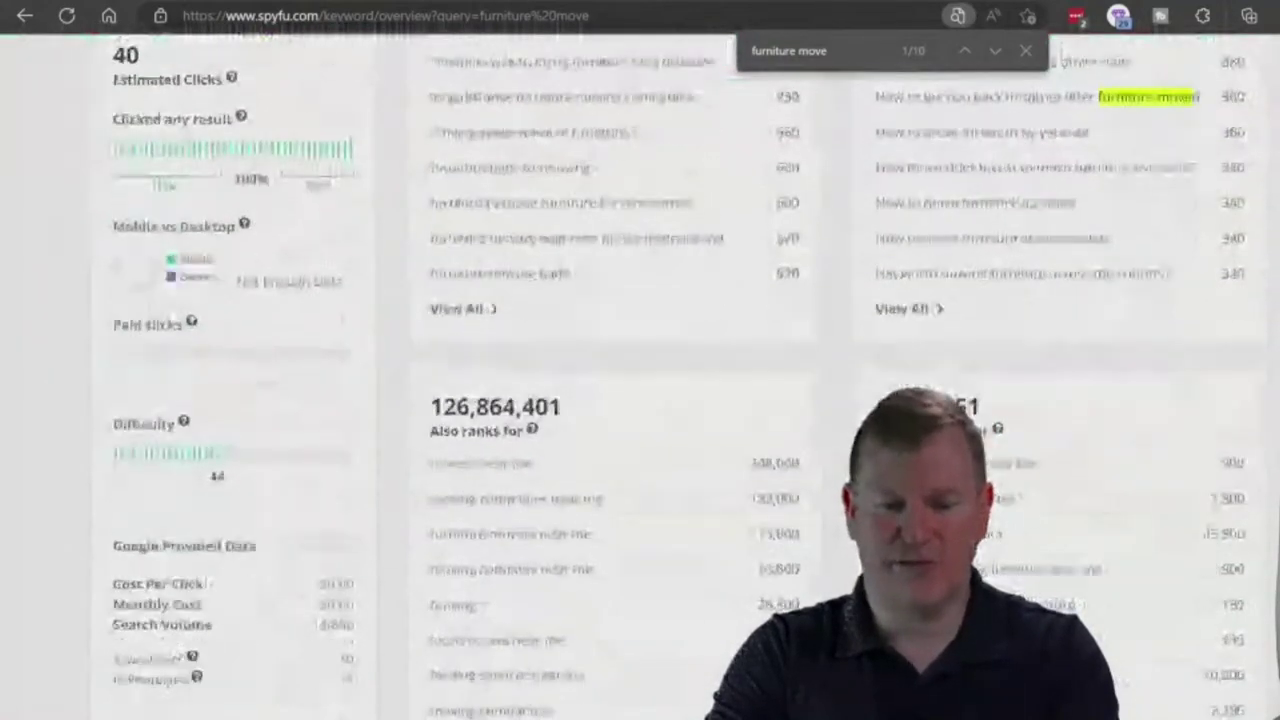
{"action": "left_click_drag", "start_coordinate": [355, 578], "coordinate": [290, 573]}
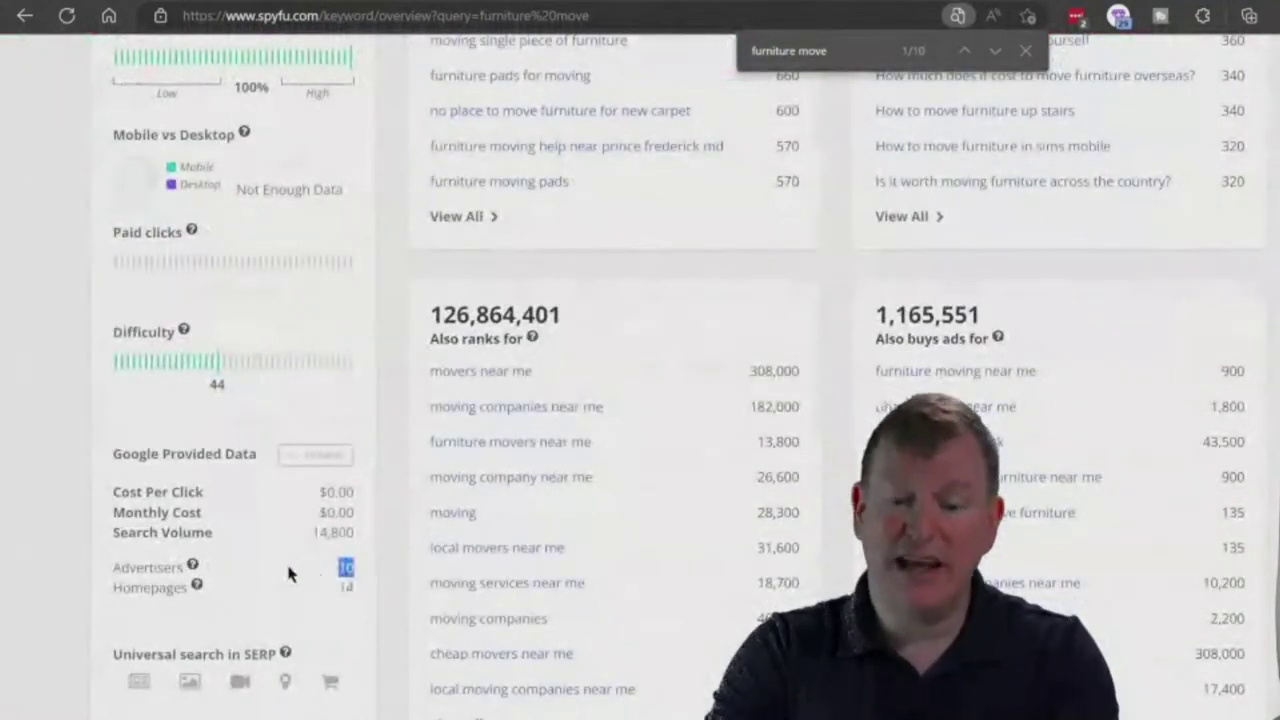
{"action": "left_click_drag", "start_coordinate": [163, 492], "coordinate": [377, 500]}
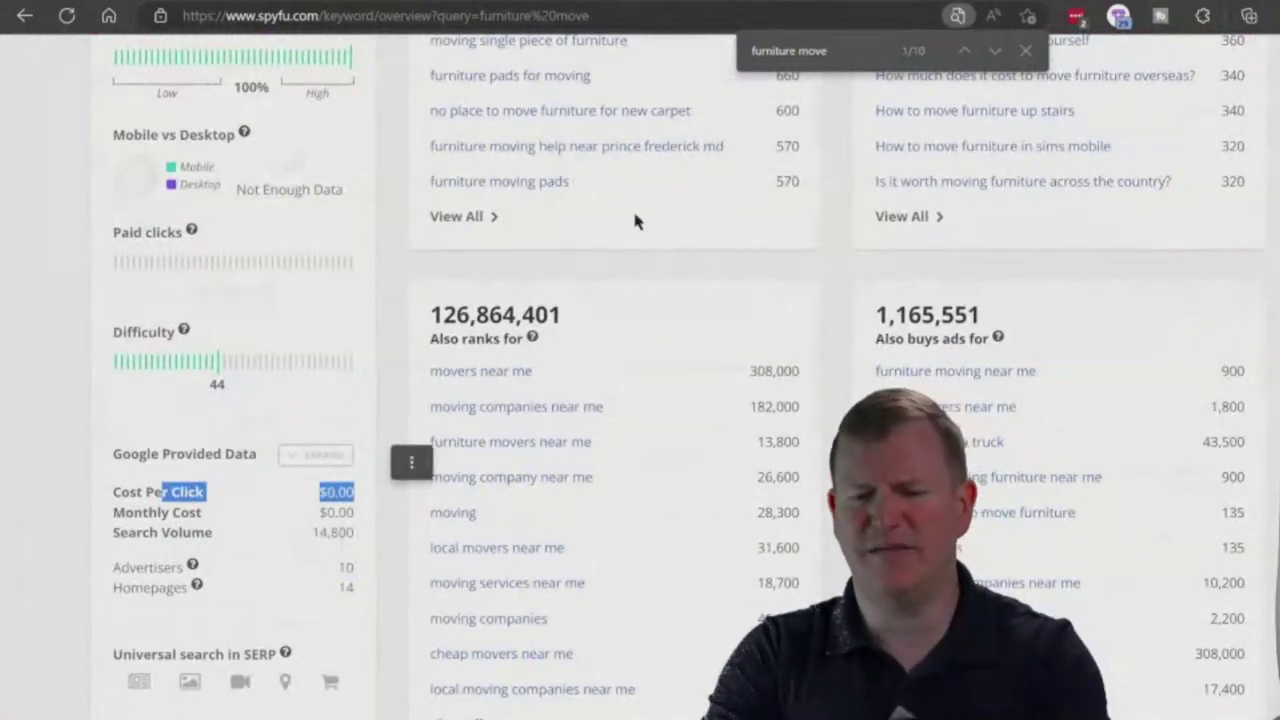
{"action": "key", "text": "Escape"}
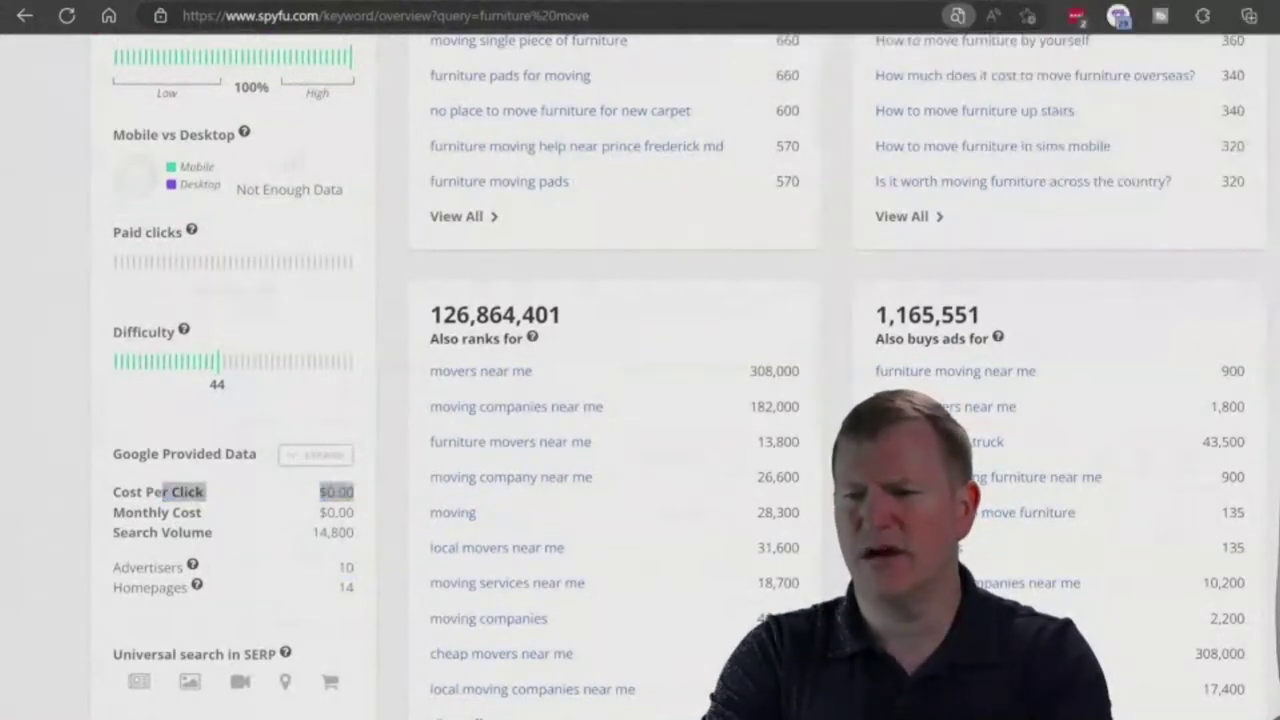
Step: Search Google for "furniture move" in a new browser tab
{"action": "key", "text": "ctrl+t"}
{"action": "type", "text": "furnituremove"}
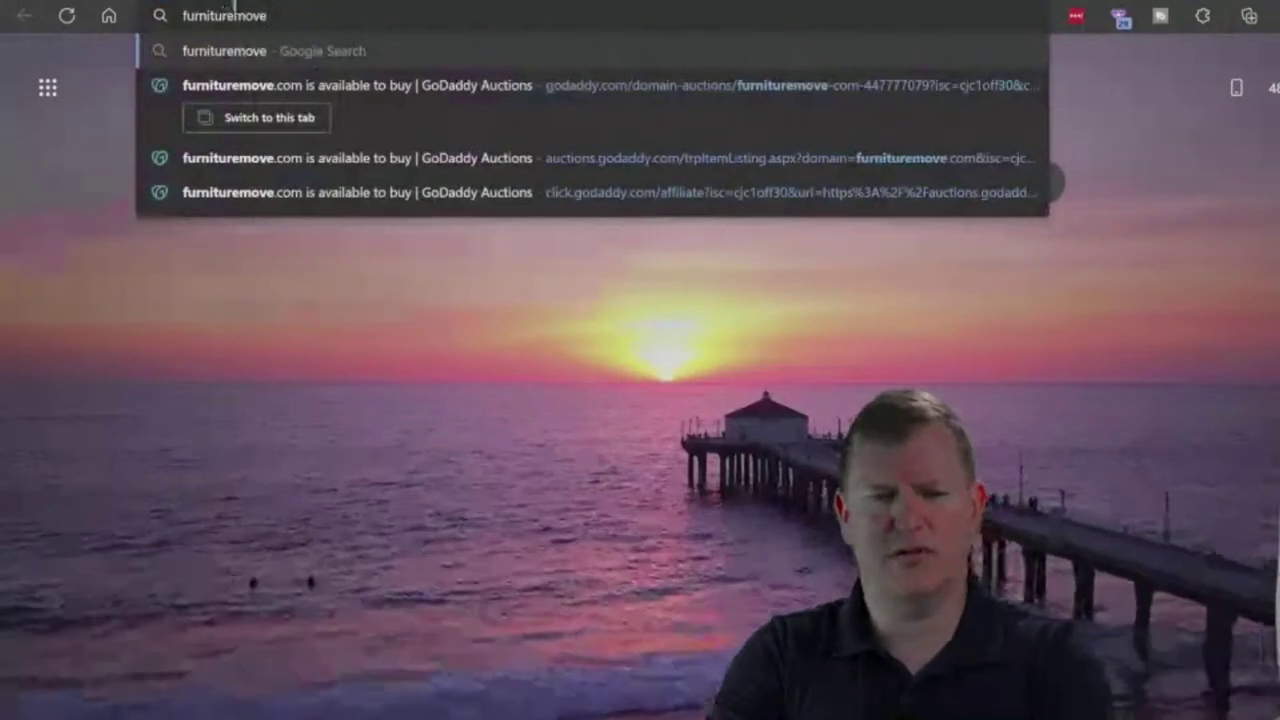
{"action": "key", "text": "Left"}
{"action": "key", "text": "Left"}
{"action": "key", "text": "Left"}
{"action": "key", "text": "Left"}
{"action": "key", "text": "Return"}
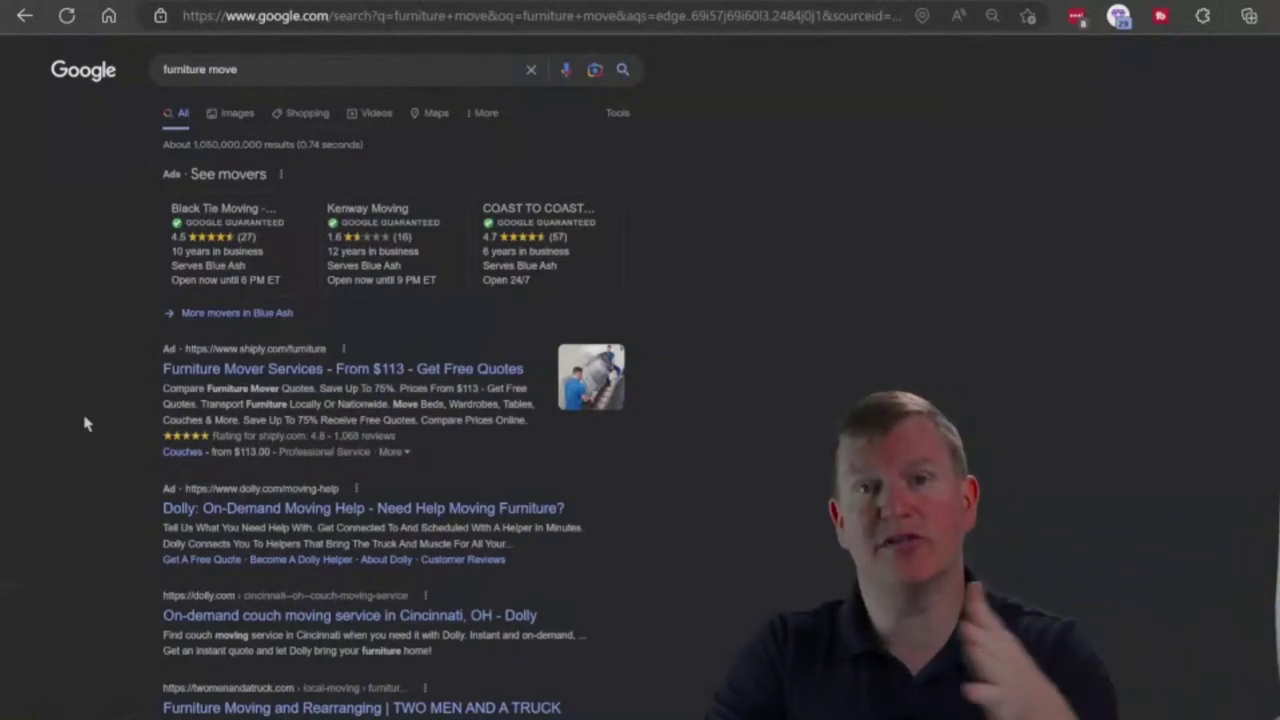
Step: Enlarge the Google results and examine the mover ads shown for furniture move
{"action": "mouse_move", "coordinate": [203, 228]}
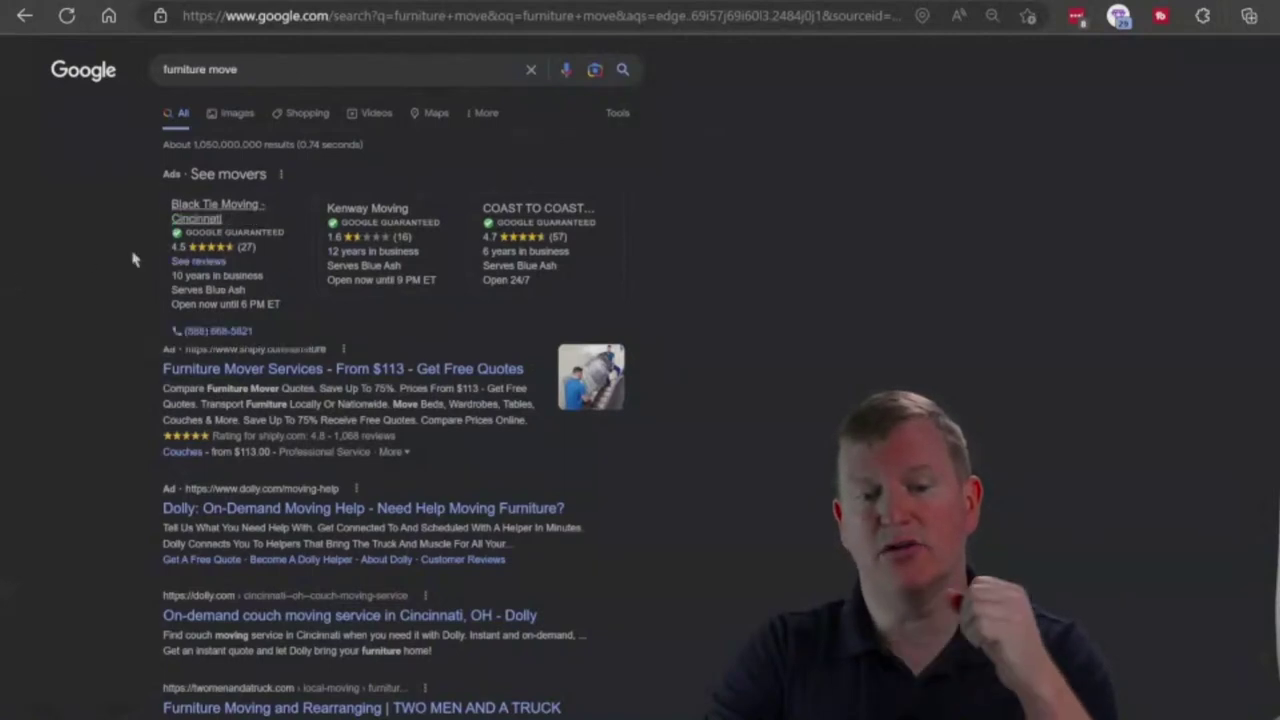
{"action": "mouse_move", "coordinate": [188, 255]}
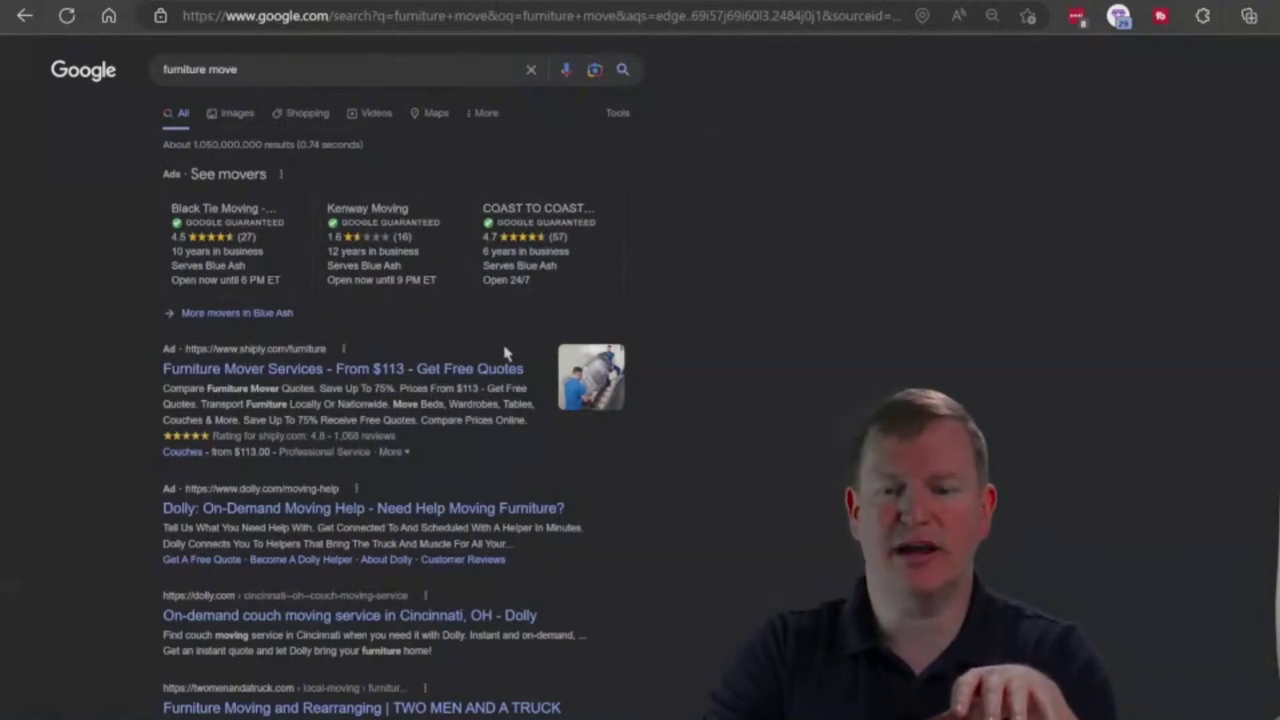
{"action": "key", "text": "ctrl+plus"}
{"action": "key", "text": "ctrl+plus"}
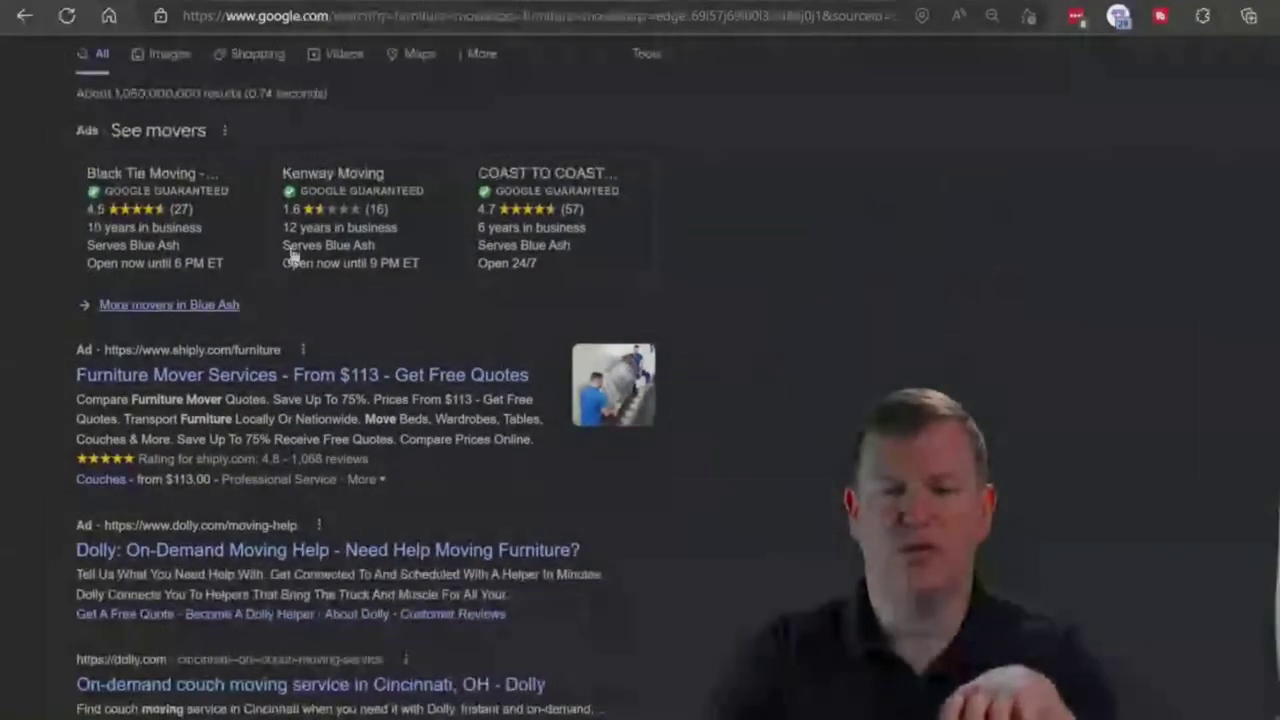
{"action": "mouse_move", "coordinate": [112, 210]}
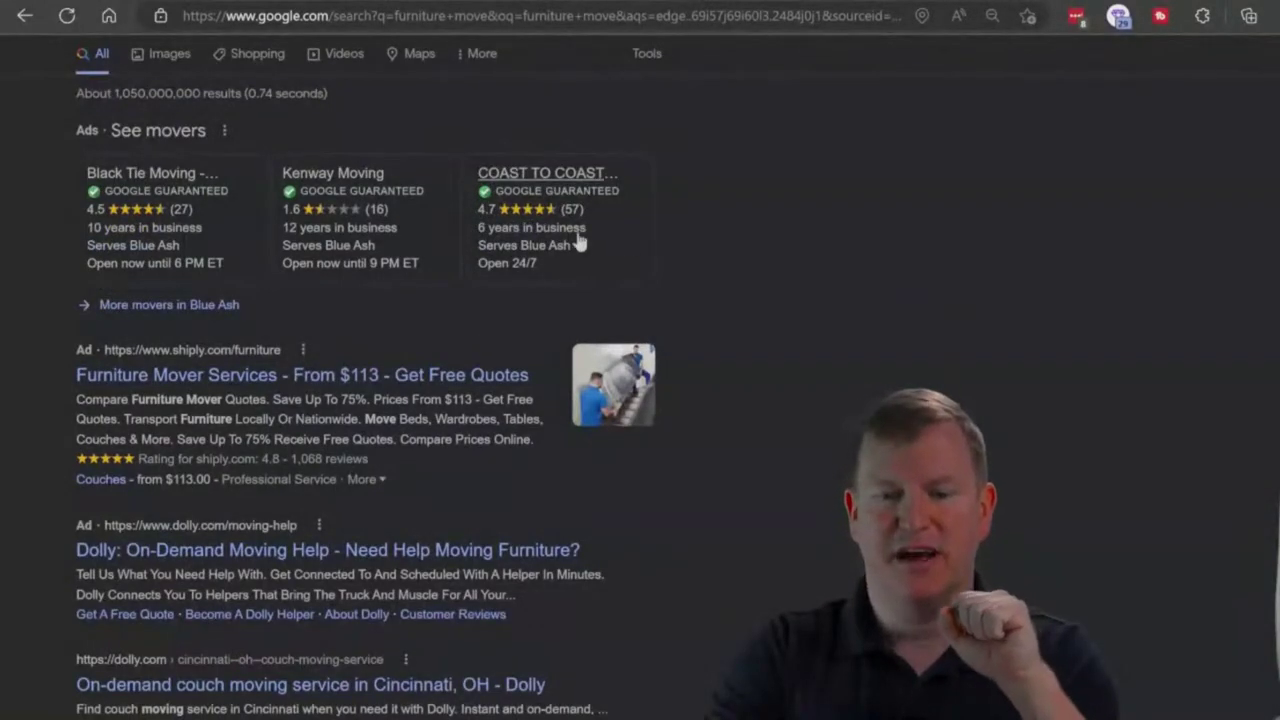
{"action": "mouse_move", "coordinate": [130, 235]}
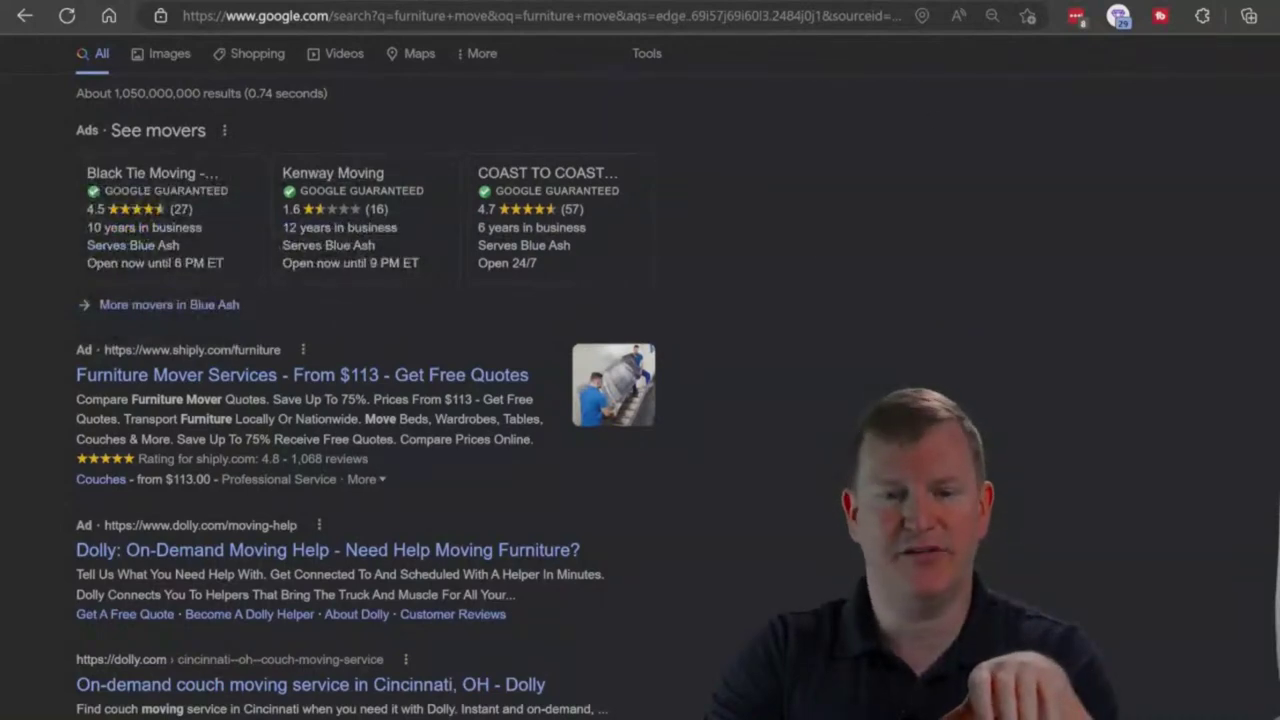
Step: Return to the ExpiredDomains.net list, view the GoDaddy auction page for WeShopLocal.com, and close it
{"action": "left_click", "coordinate": [300, 0]}
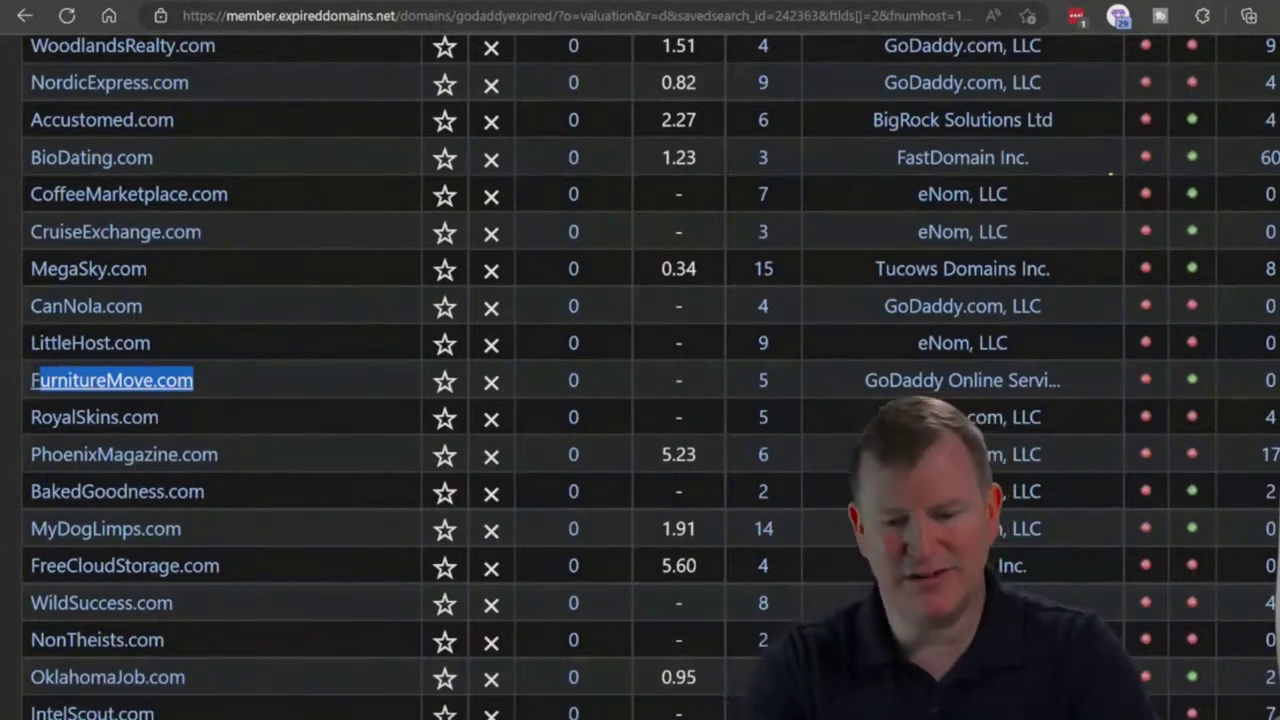
{"action": "scroll", "coordinate": [640, 380], "scroll_direction": "down", "scroll_amount": 8}
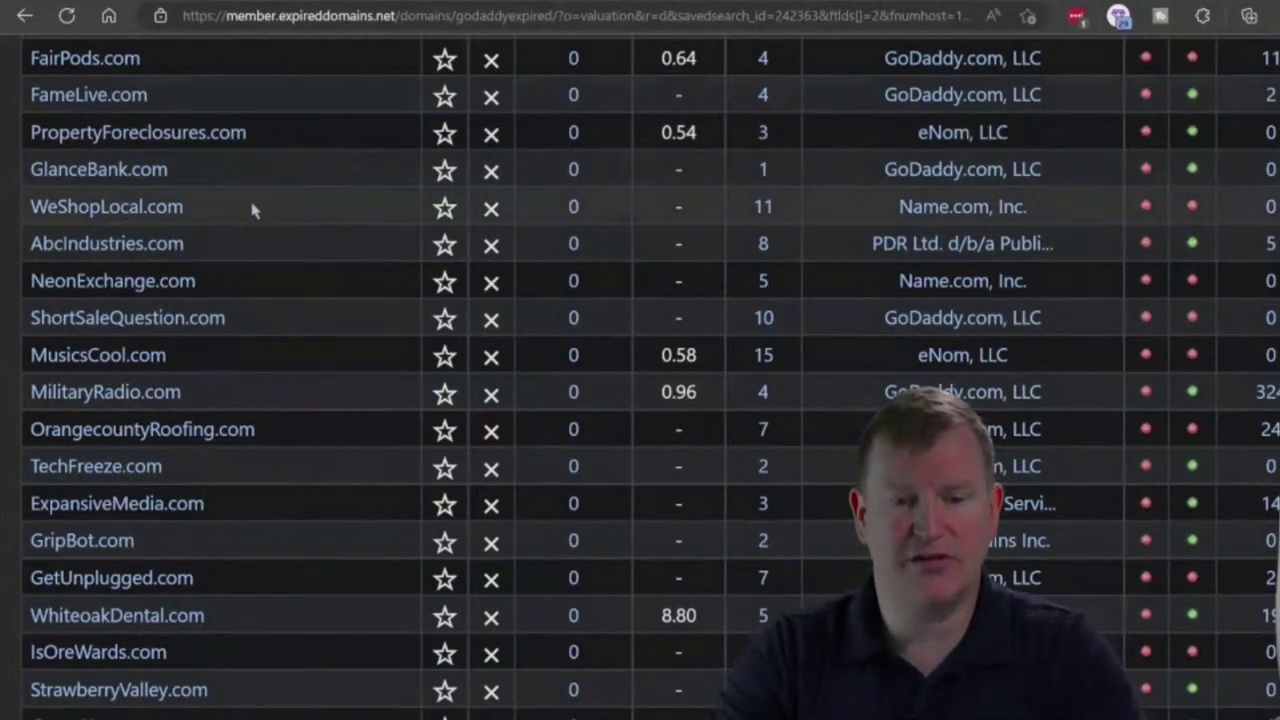
{"action": "left_click", "coordinate": [114, 212]}
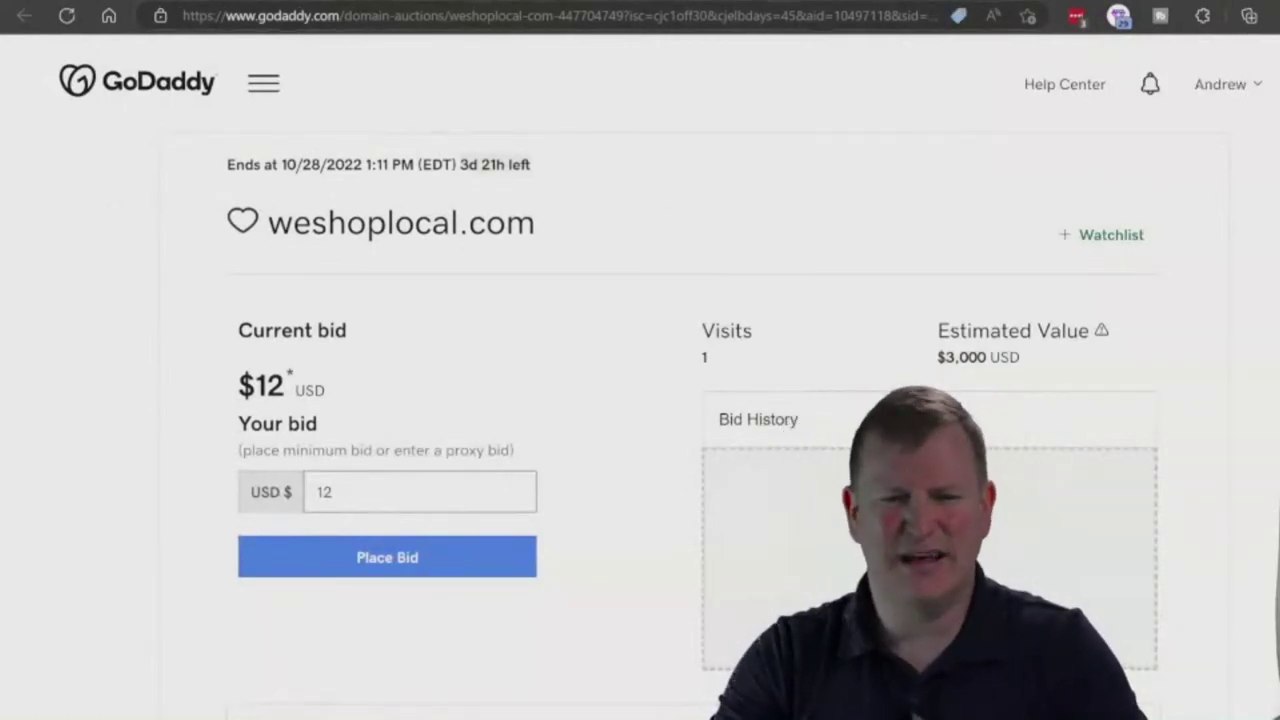
{"action": "key", "text": "ctrl+w"}
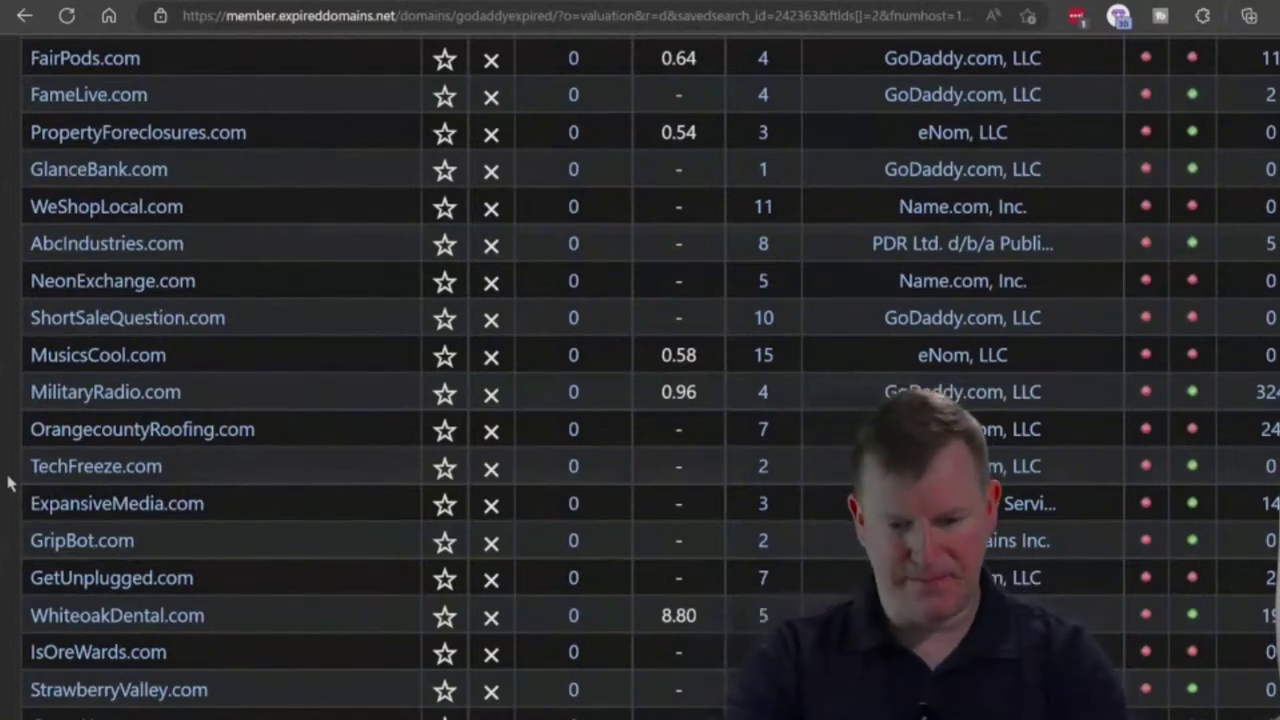
Step: Review the rest of the GoDaddy expired domains list, go to its second page, and enlarge the page
{"action": "scroll", "coordinate": [8, 483], "scroll_direction": "down", "scroll_amount": 8}
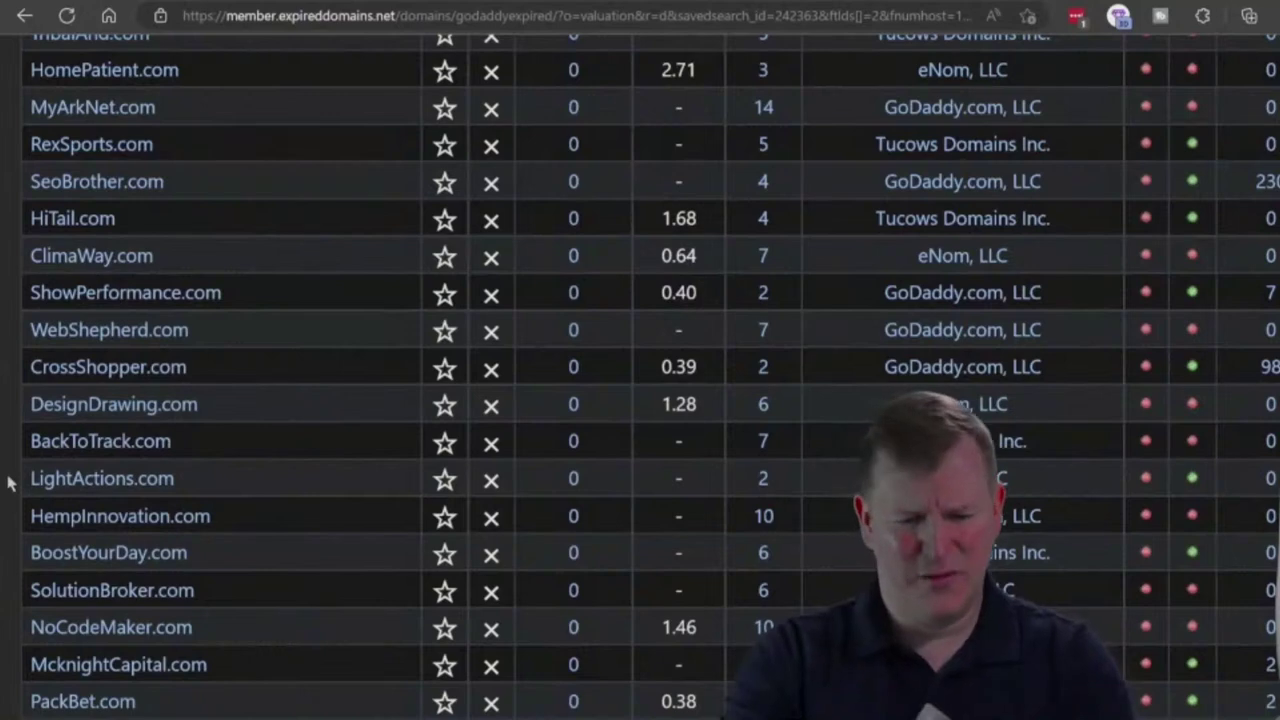
{"action": "scroll", "coordinate": [8, 483], "scroll_direction": "down", "scroll_amount": 5}
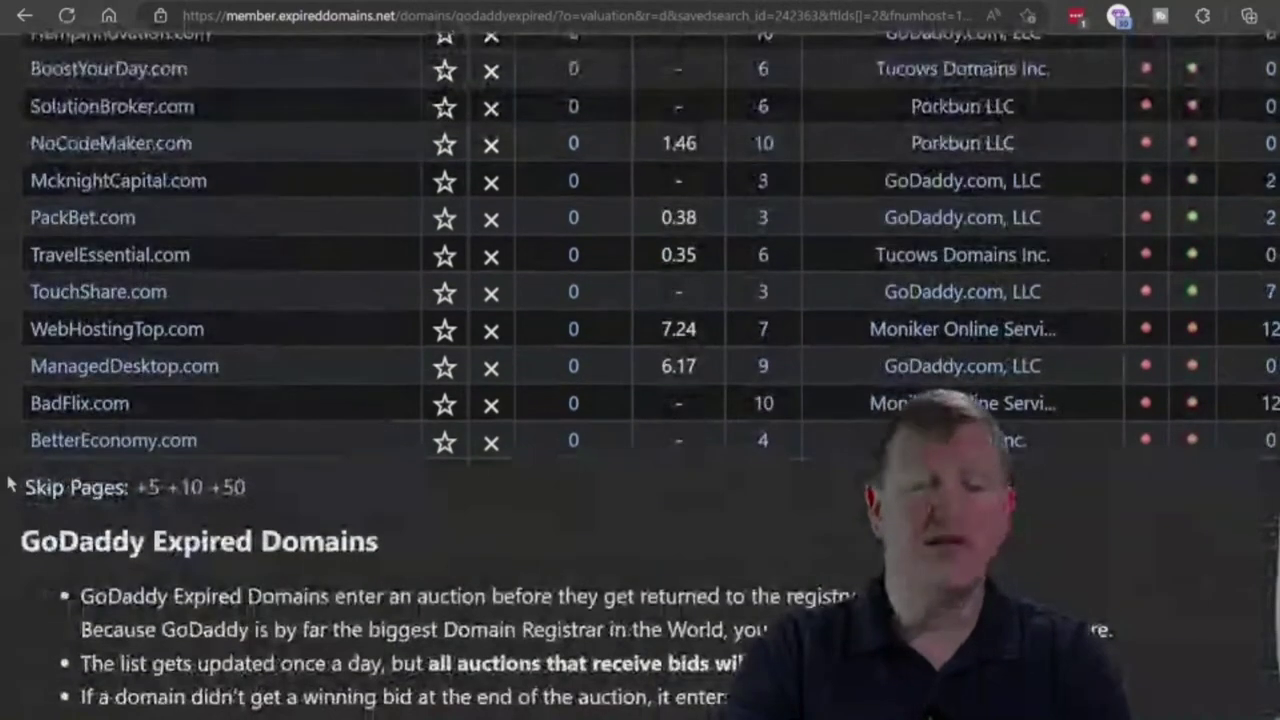
{"action": "key", "text": "ctrl+minus"}
{"action": "key", "text": "ctrl+minus"}
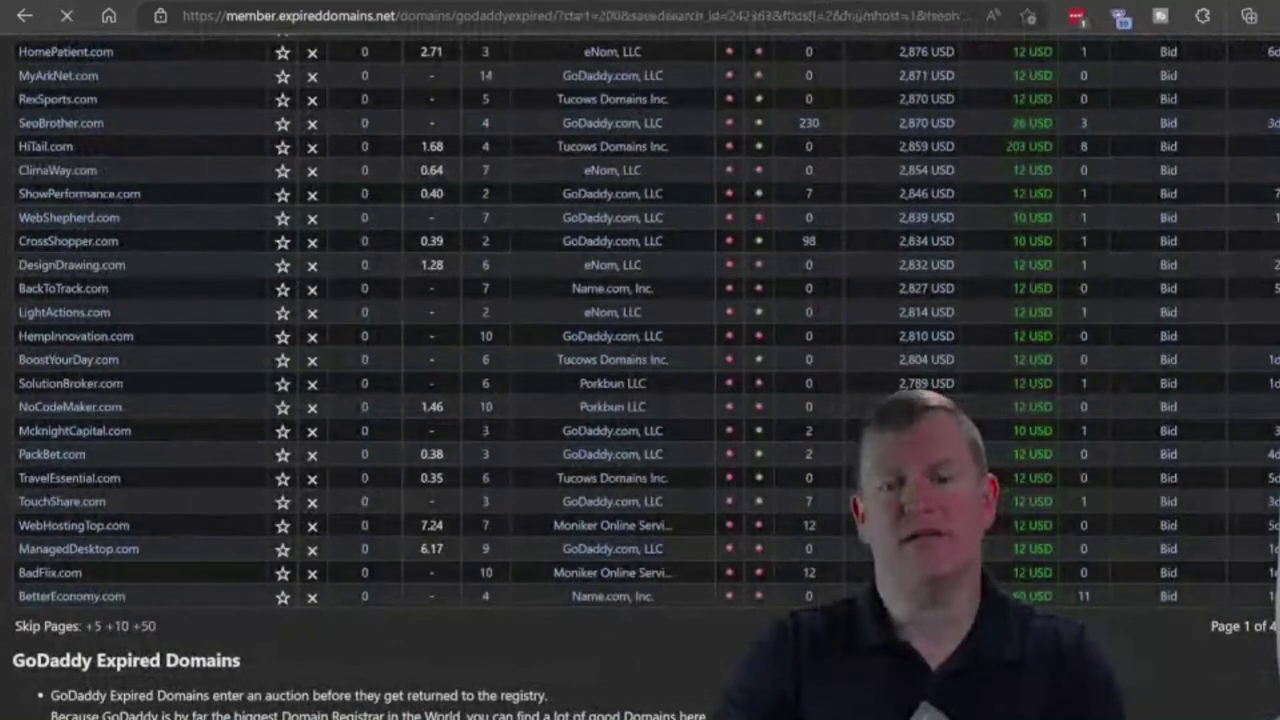
{"action": "scroll", "coordinate": [640, 400], "scroll_direction": "down", "scroll_amount": 2}
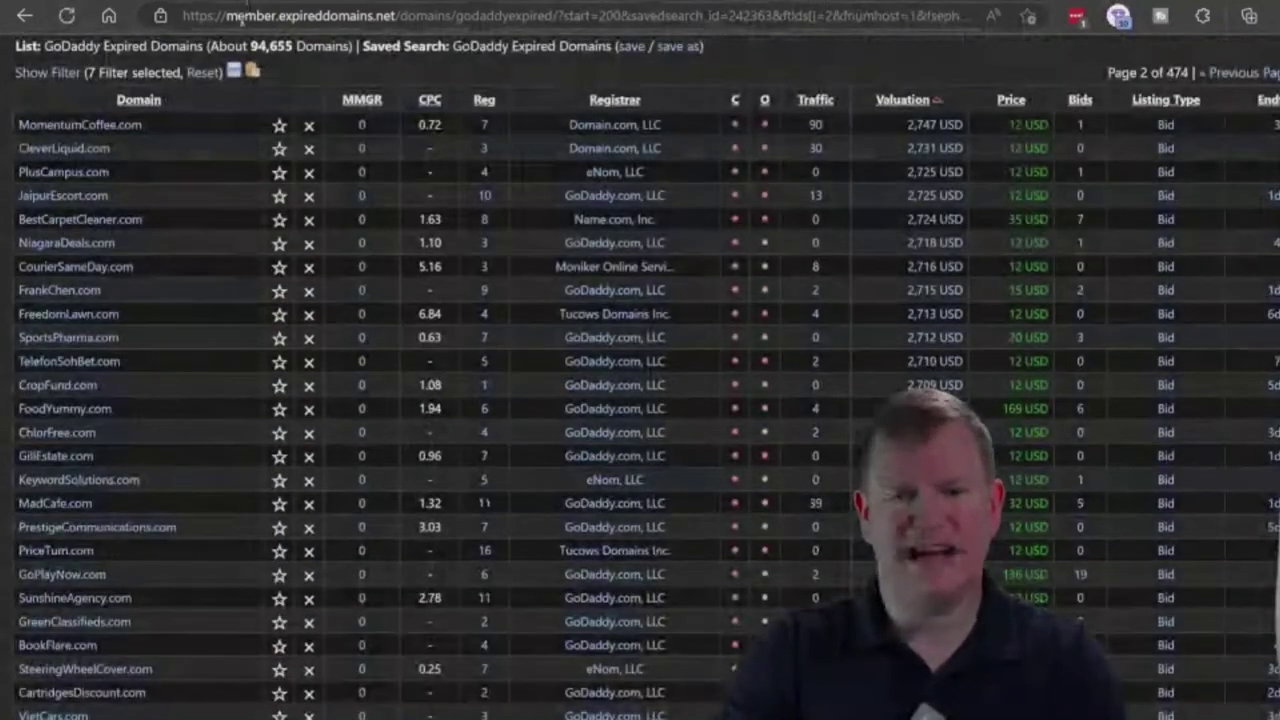
{"action": "key", "text": "ctrl+plus"}
{"action": "key", "text": "ctrl+plus"}
{"action": "key", "text": "ctrl+plus"}
{"action": "key", "text": "ctrl+plus"}
{"action": "key", "text": "ctrl+plus"}
{"action": "key", "text": "ctrl+plus"}
{"action": "key", "text": "ctrl+plus"}
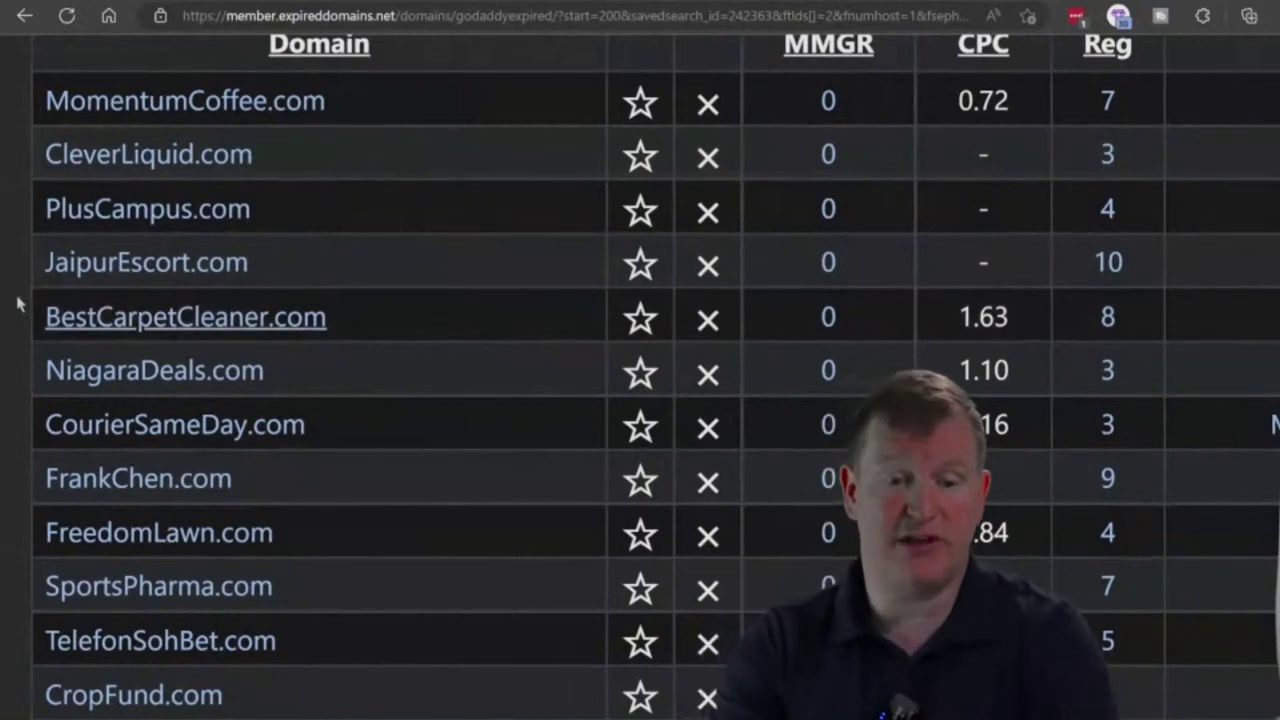
Step: Copy the BestCarpetCleaner name without its extension and search SpyFu for it as "Best Carpet Cleaner", with spaces between the words
{"action": "left_click_drag", "start_coordinate": [38, 325], "coordinate": [268, 340]}
{"action": "key", "text": "ctrl+c"}
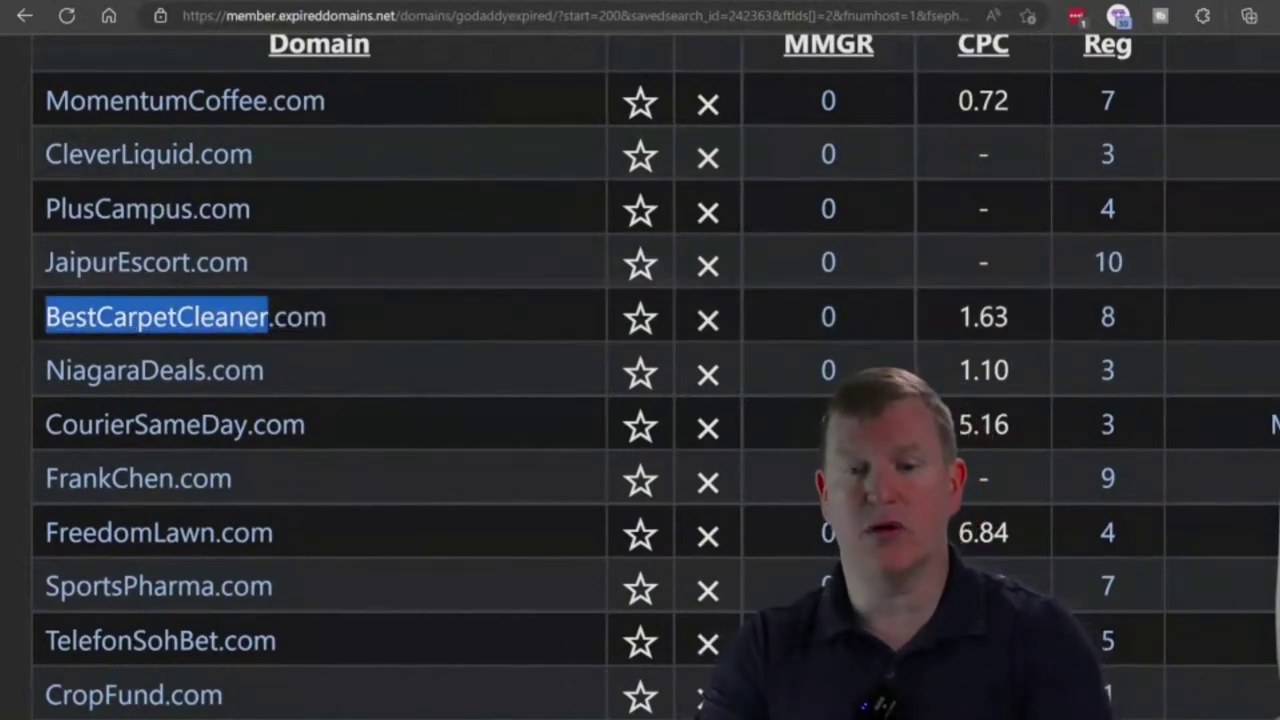
{"action": "left_click", "coordinate": [560, 2]}
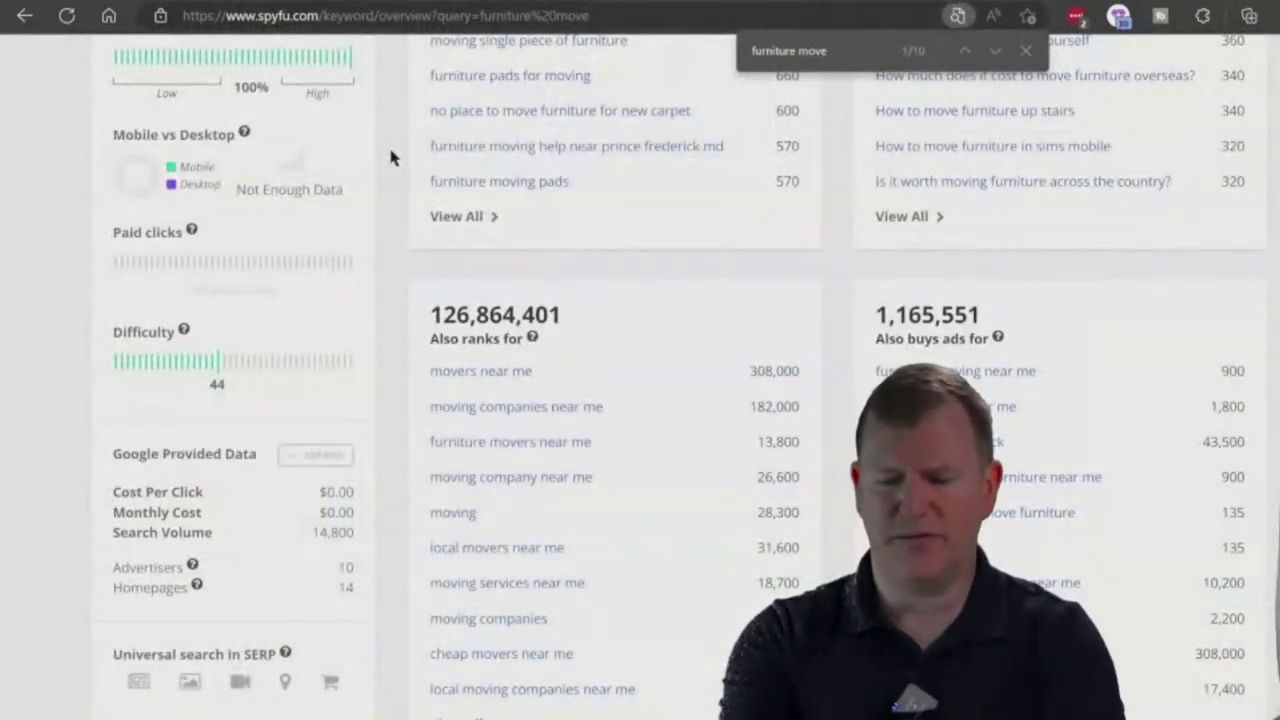
{"action": "scroll", "coordinate": [390, 157], "scroll_direction": "up", "scroll_amount": 6}
{"action": "left_click", "coordinate": [610, 208]}
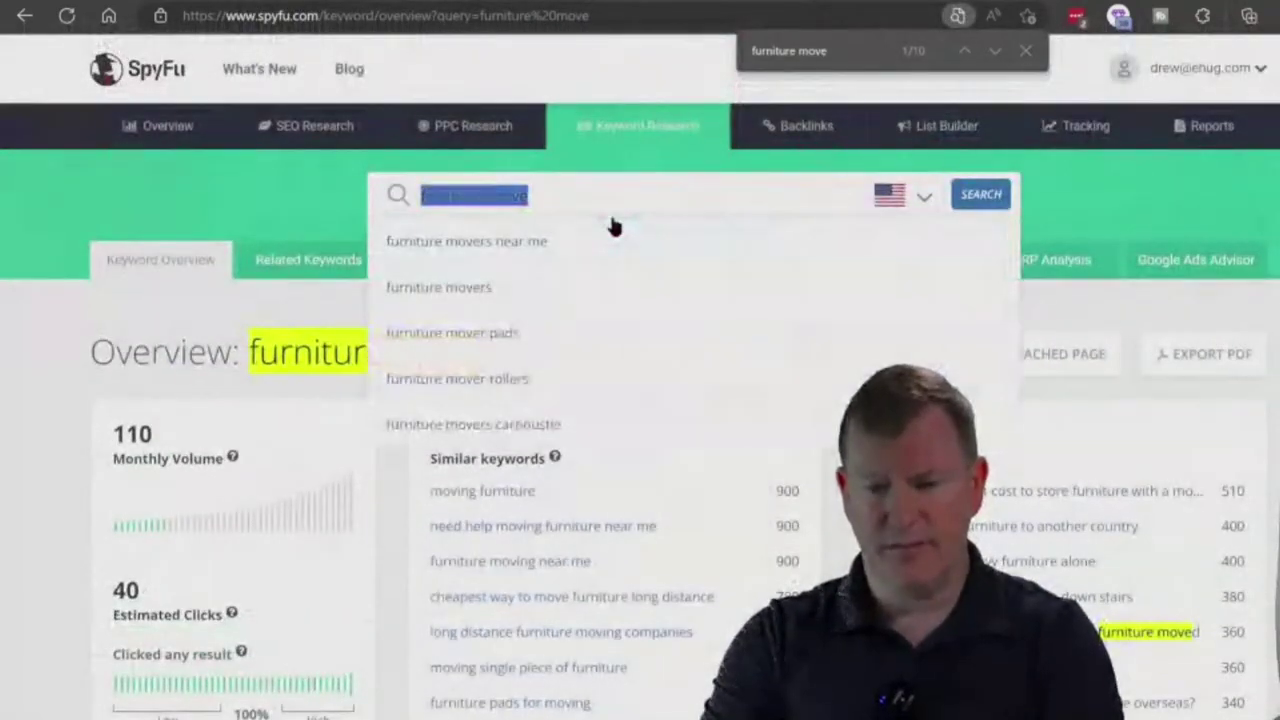
{"action": "key", "text": "ctrl+v"}
{"action": "left_click", "coordinate": [453, 196]}
{"action": "left_click", "coordinate": [499, 196]}
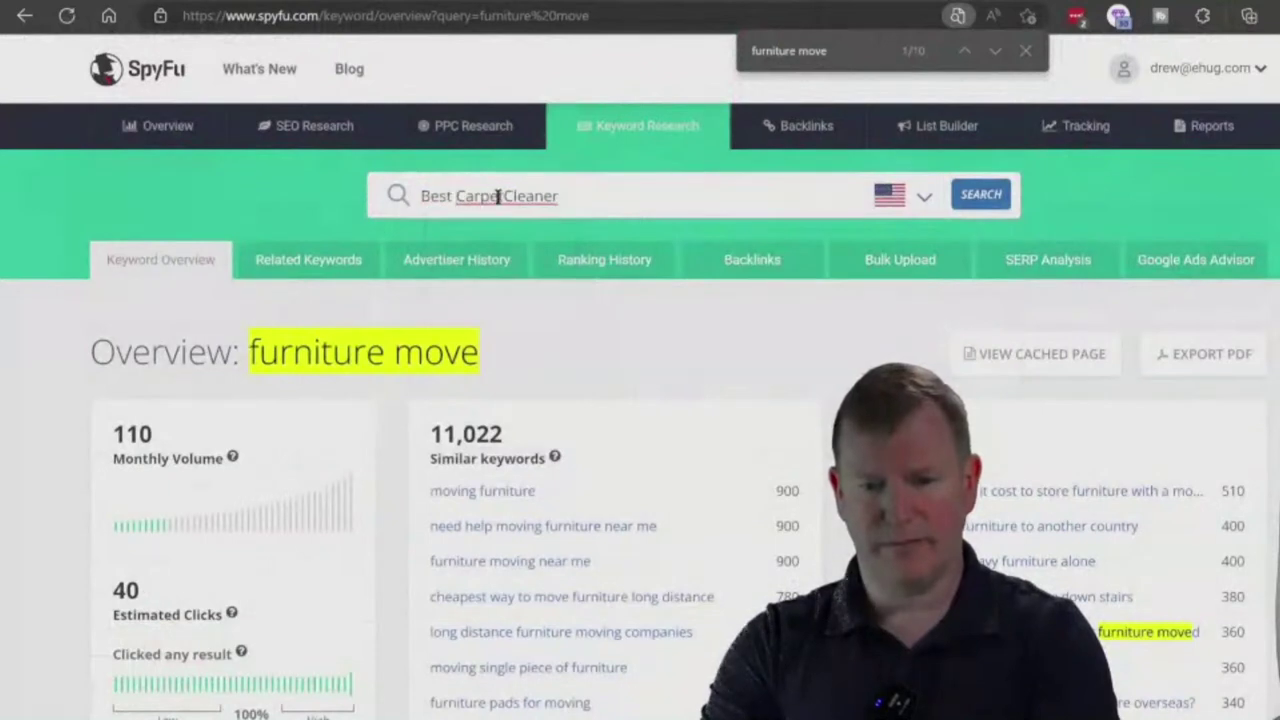
{"action": "left_click", "coordinate": [502, 196]}
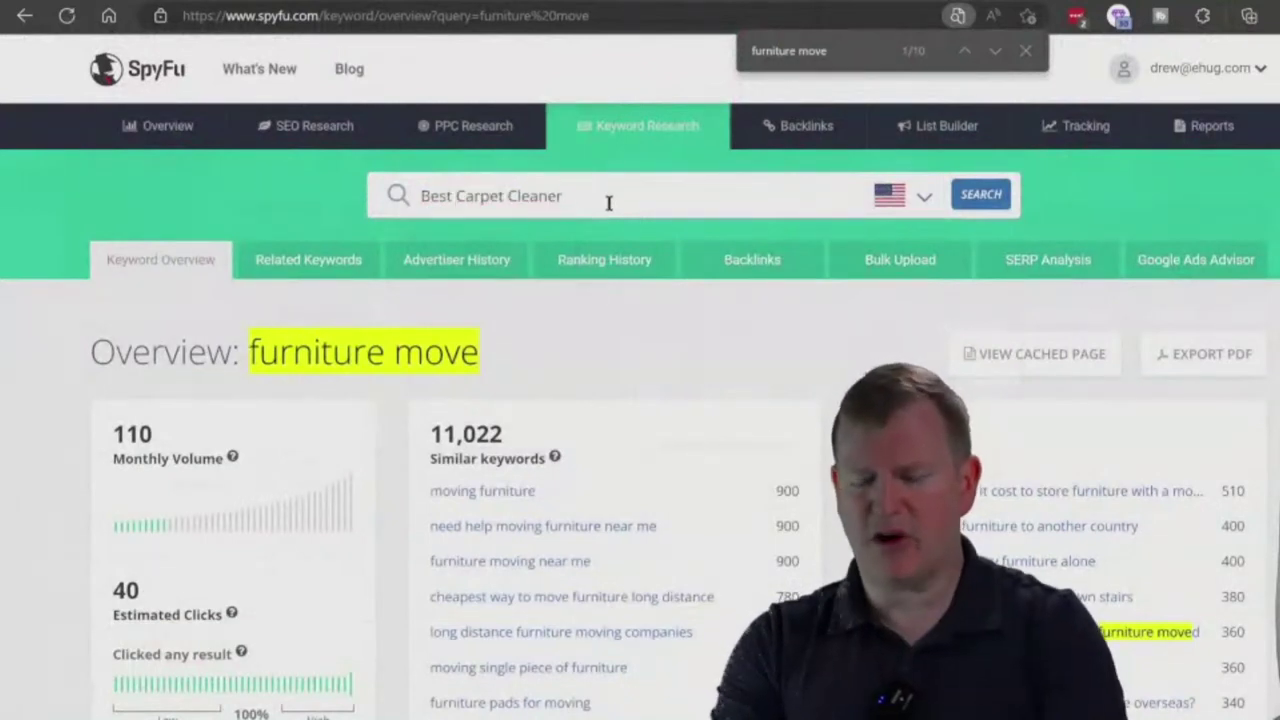
{"action": "key", "text": "Return"}
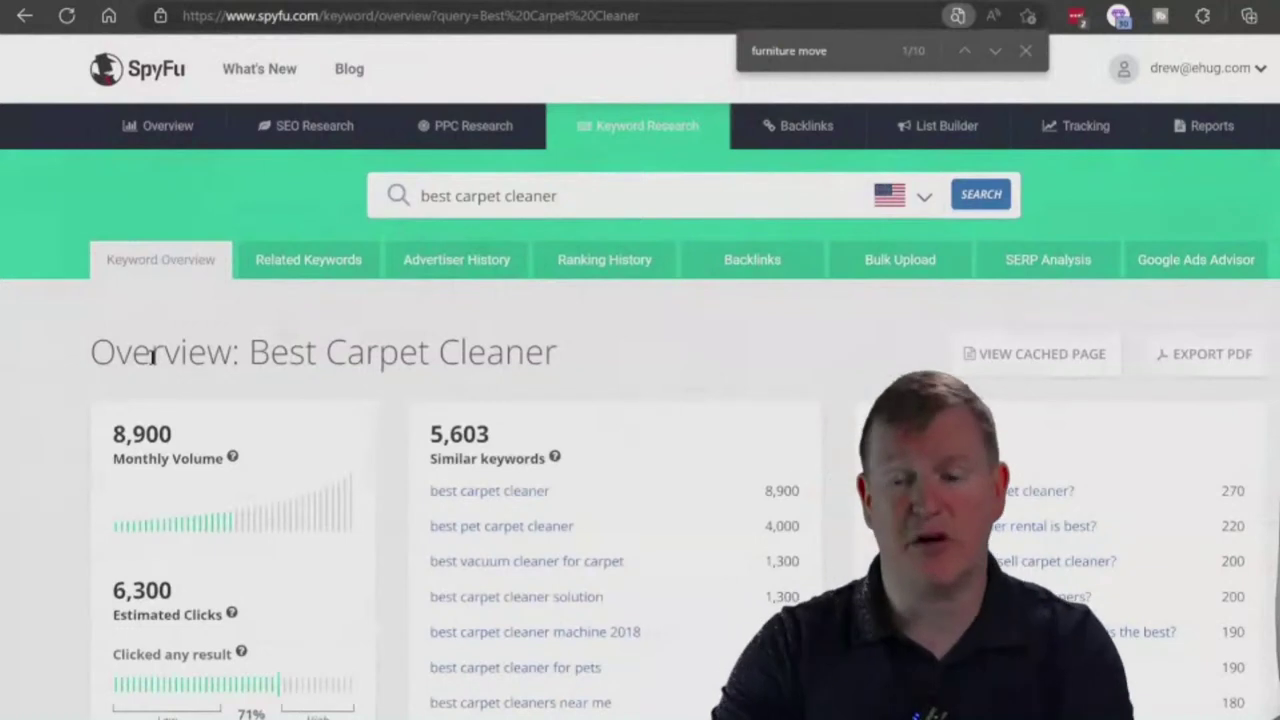
Step: Find every occurrence of "Best Carpet Cleaner" on the SpyFu keyword page
{"action": "key", "text": "ctrl+f"}
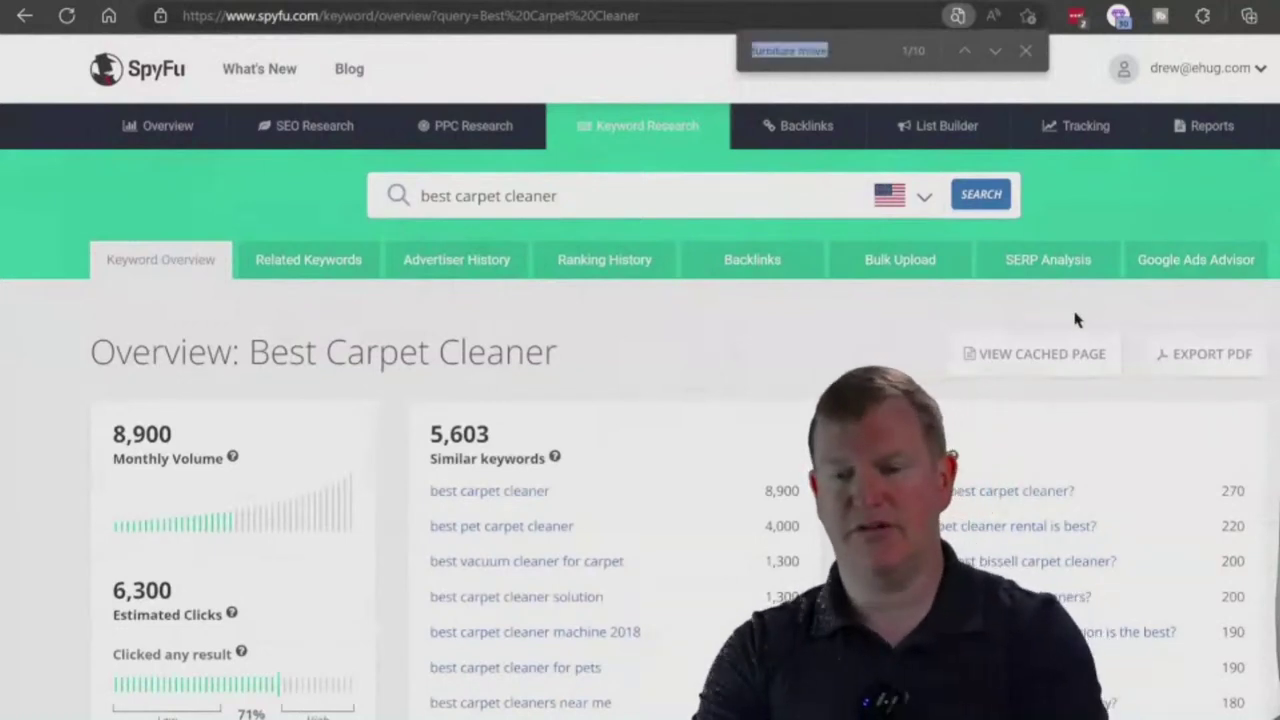
{"action": "key", "text": "ctrl+v"}
{"action": "left_click", "coordinate": [774, 50]}
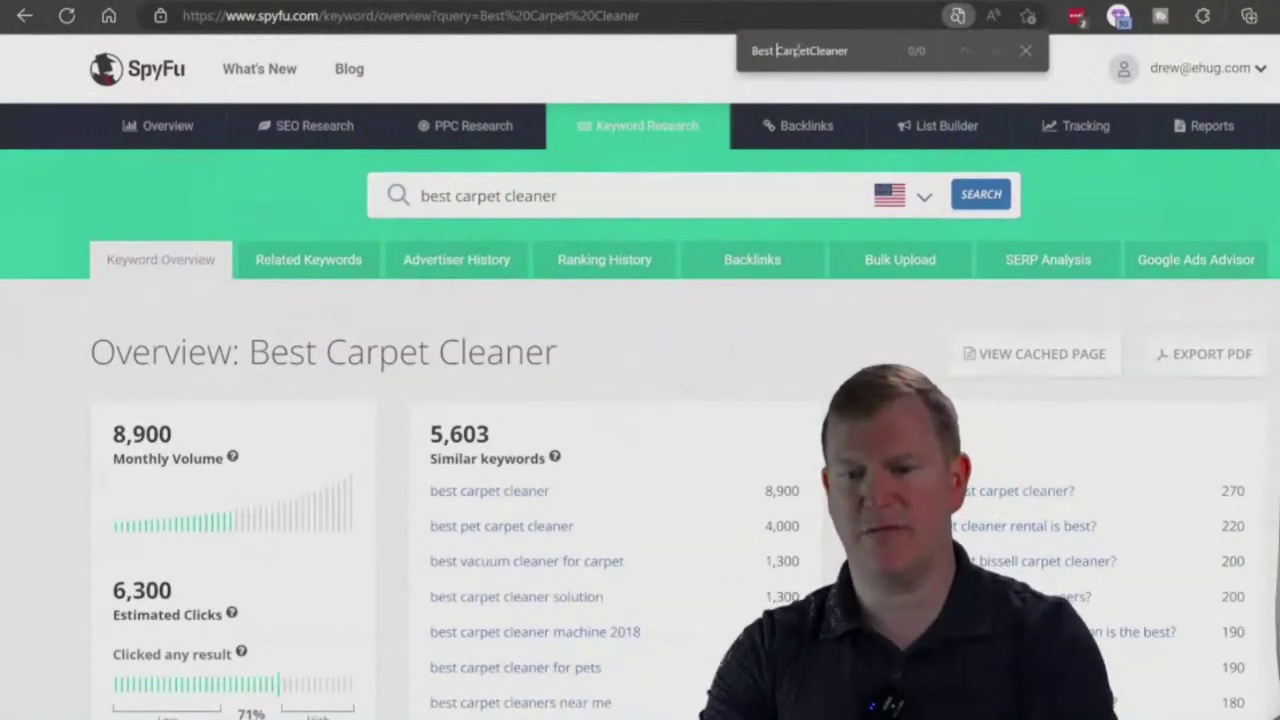
{"action": "left_click", "coordinate": [811, 50]}
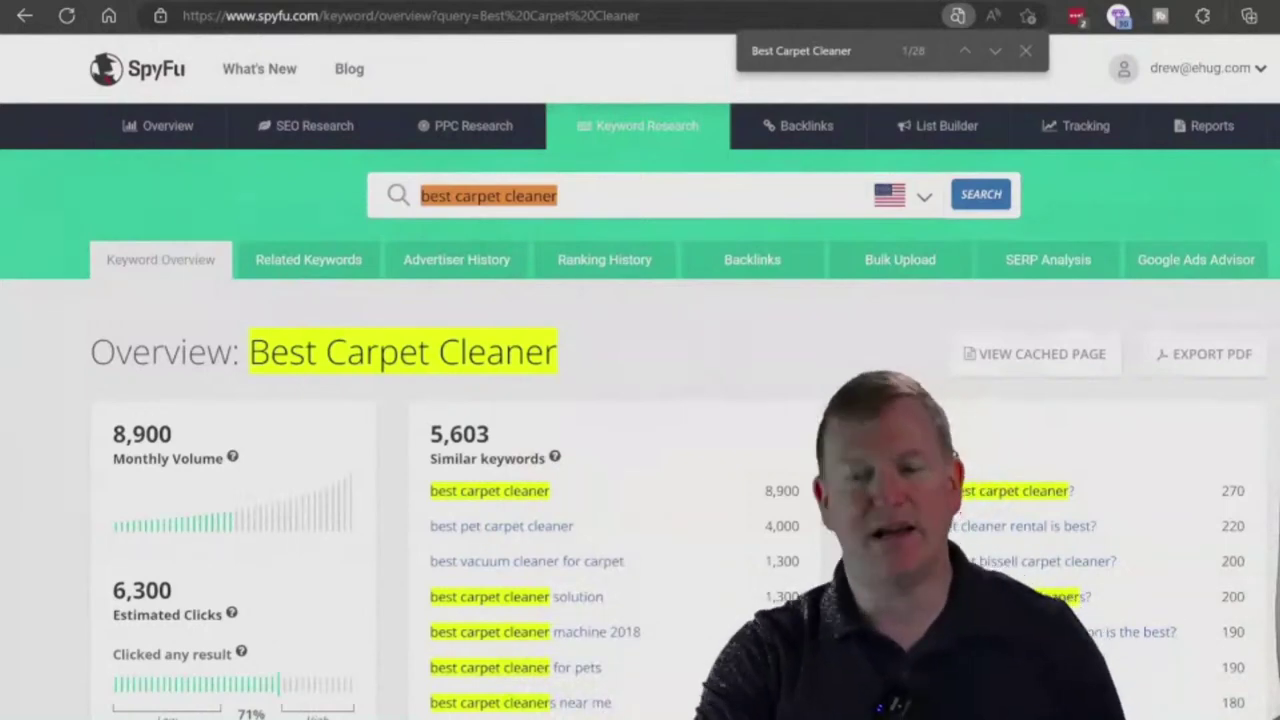
Step: Examine the keyword overview and highlight the advertisers and cost per click rows in the Google-provided data
{"action": "scroll", "coordinate": [640, 400], "scroll_direction": "down", "scroll_amount": 4}
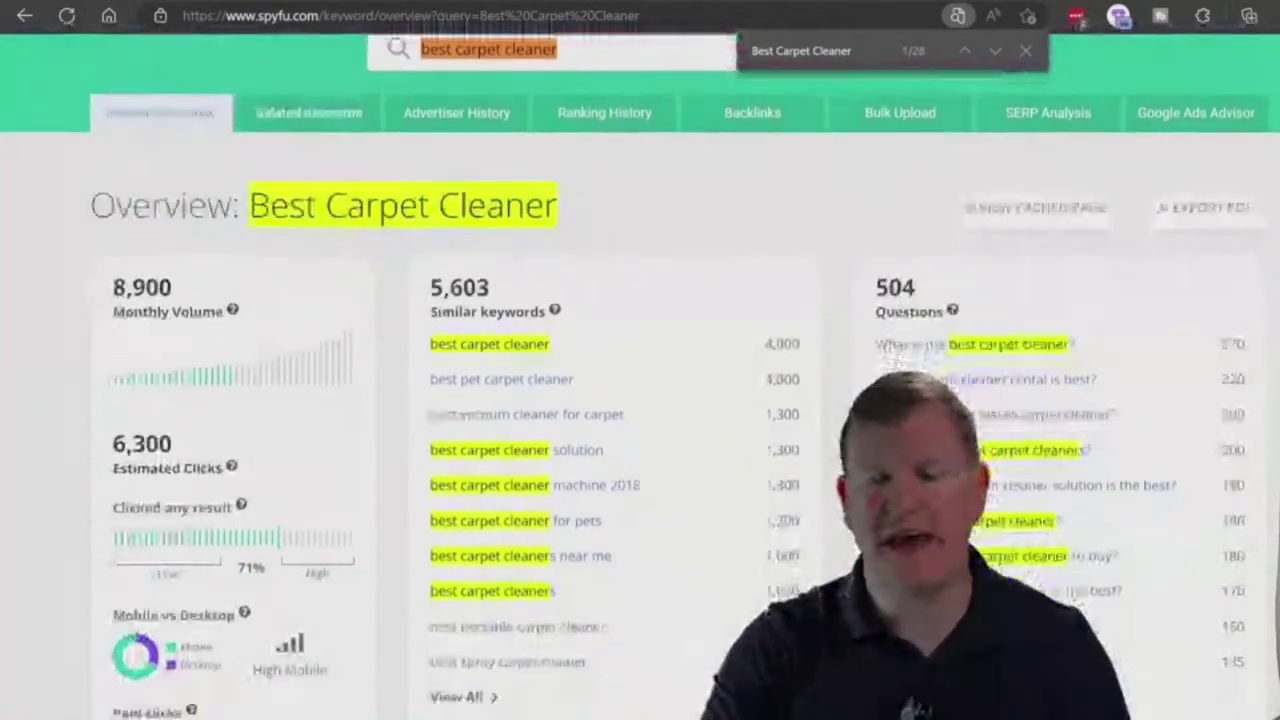
{"action": "scroll", "coordinate": [640, 400], "scroll_direction": "down", "scroll_amount": 1}
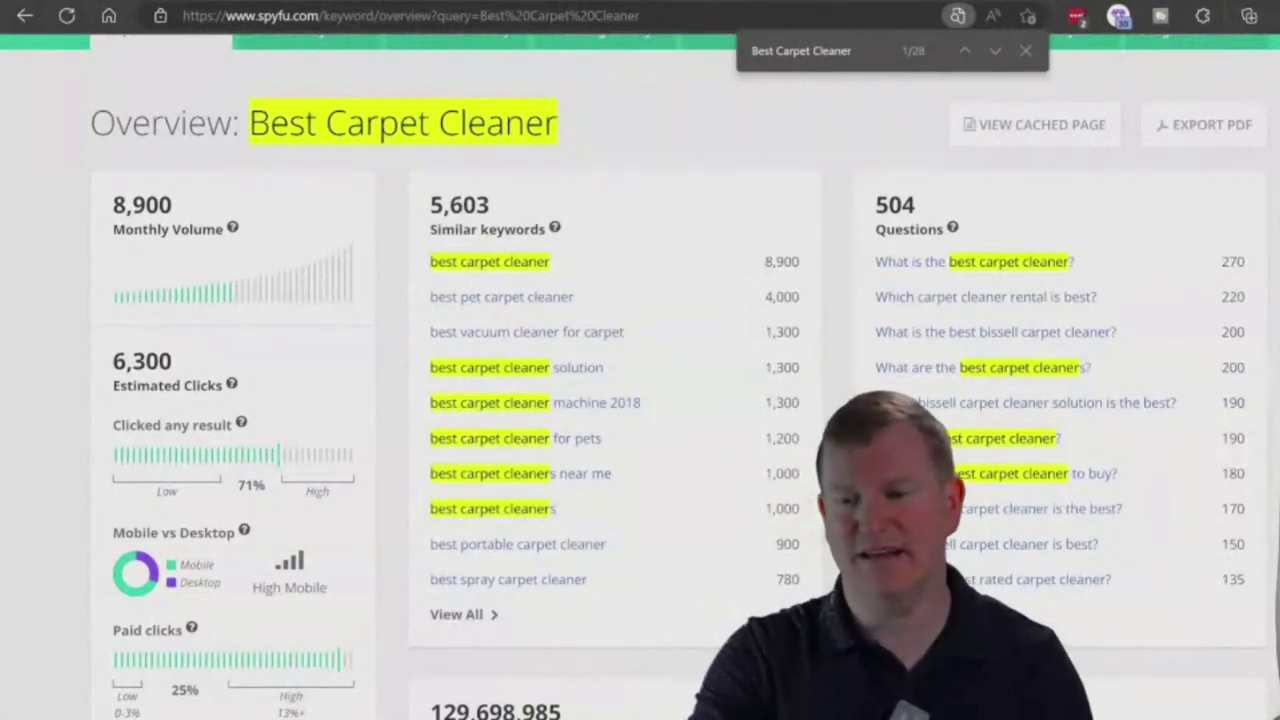
{"action": "scroll", "coordinate": [120, 74], "scroll_direction": "down", "scroll_amount": 2}
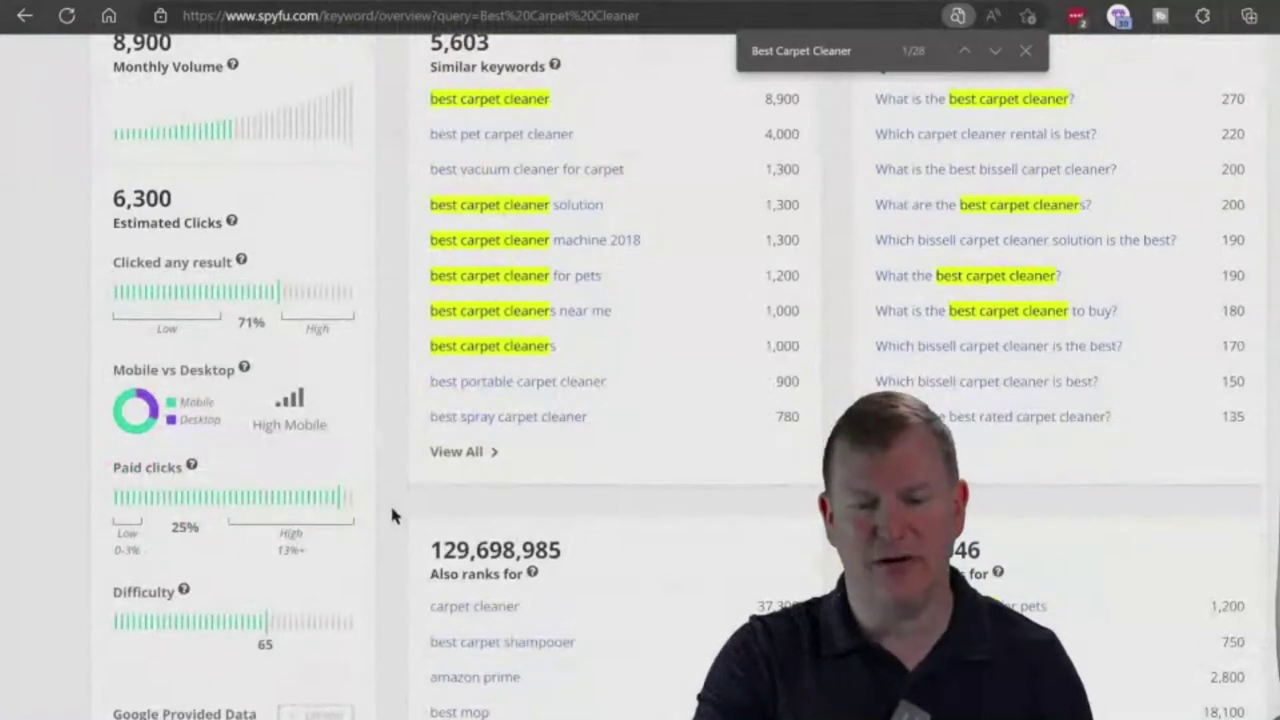
{"action": "scroll", "coordinate": [392, 515], "scroll_direction": "down", "scroll_amount": 4}
{"action": "left_click_drag", "start_coordinate": [296, 520], "coordinate": [101, 532]}
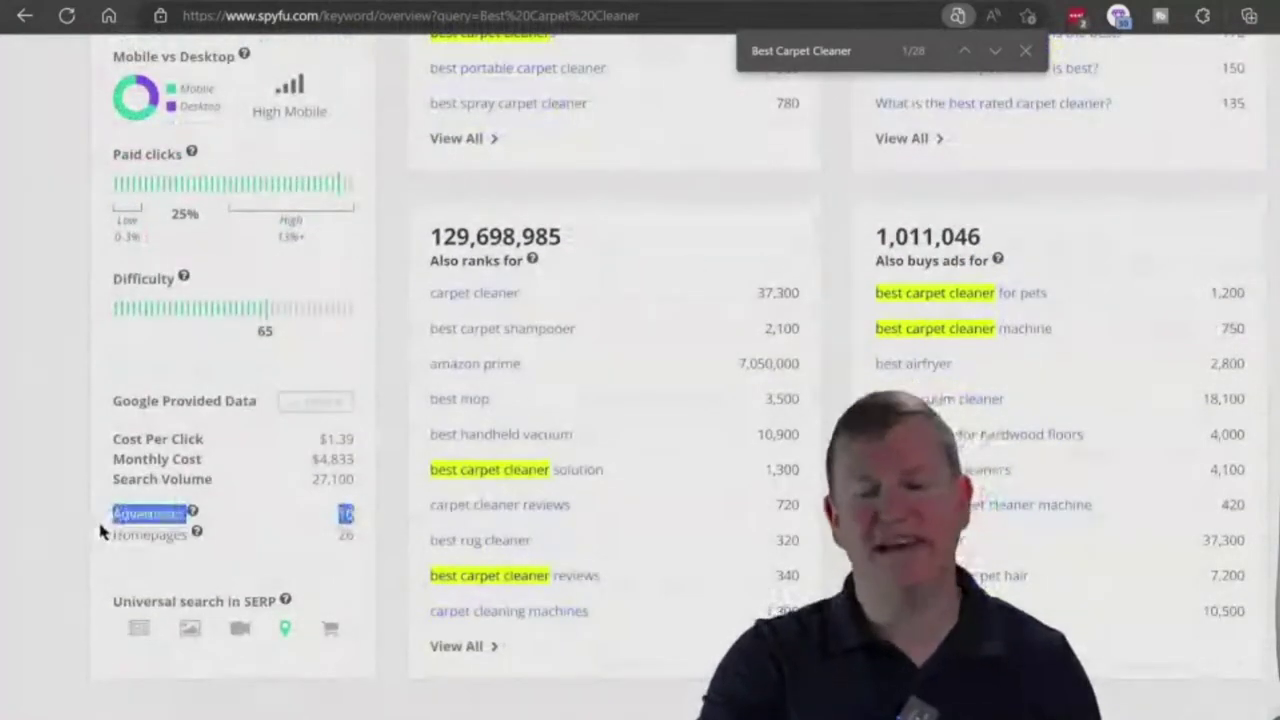
{"action": "left_click_drag", "start_coordinate": [113, 438], "coordinate": [365, 452]}
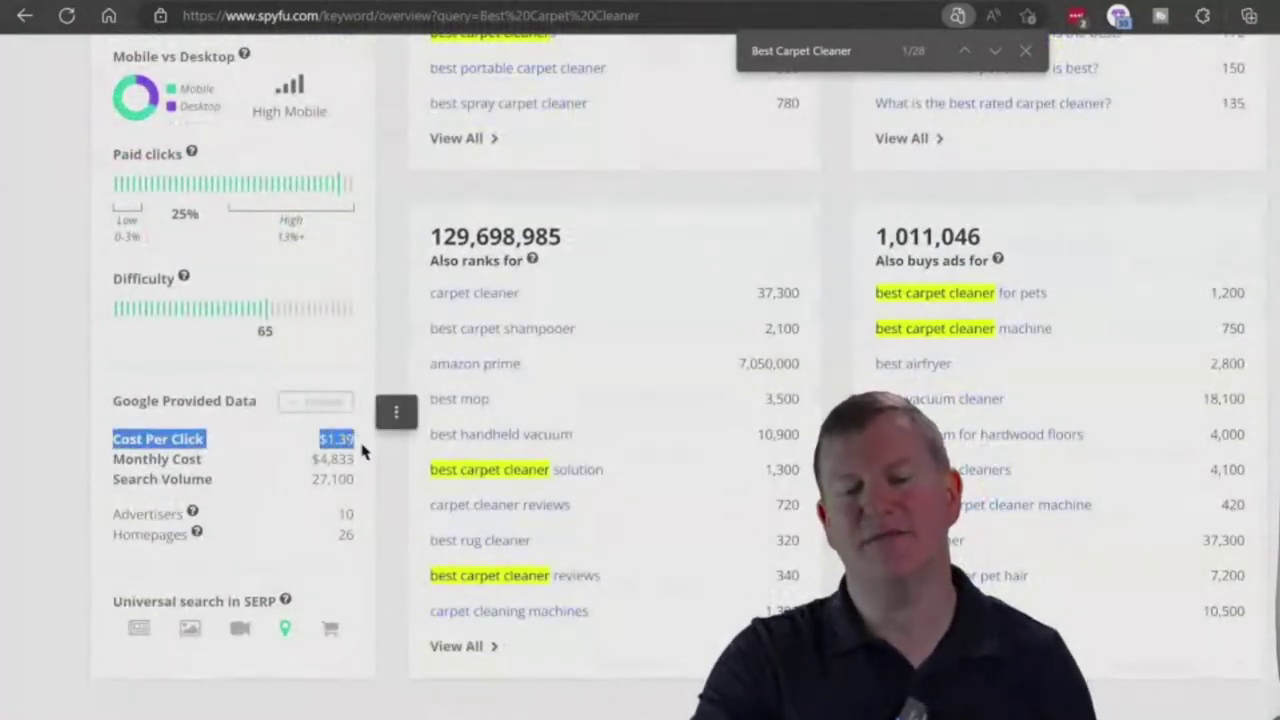
{"action": "left_click", "coordinate": [383, 493]}
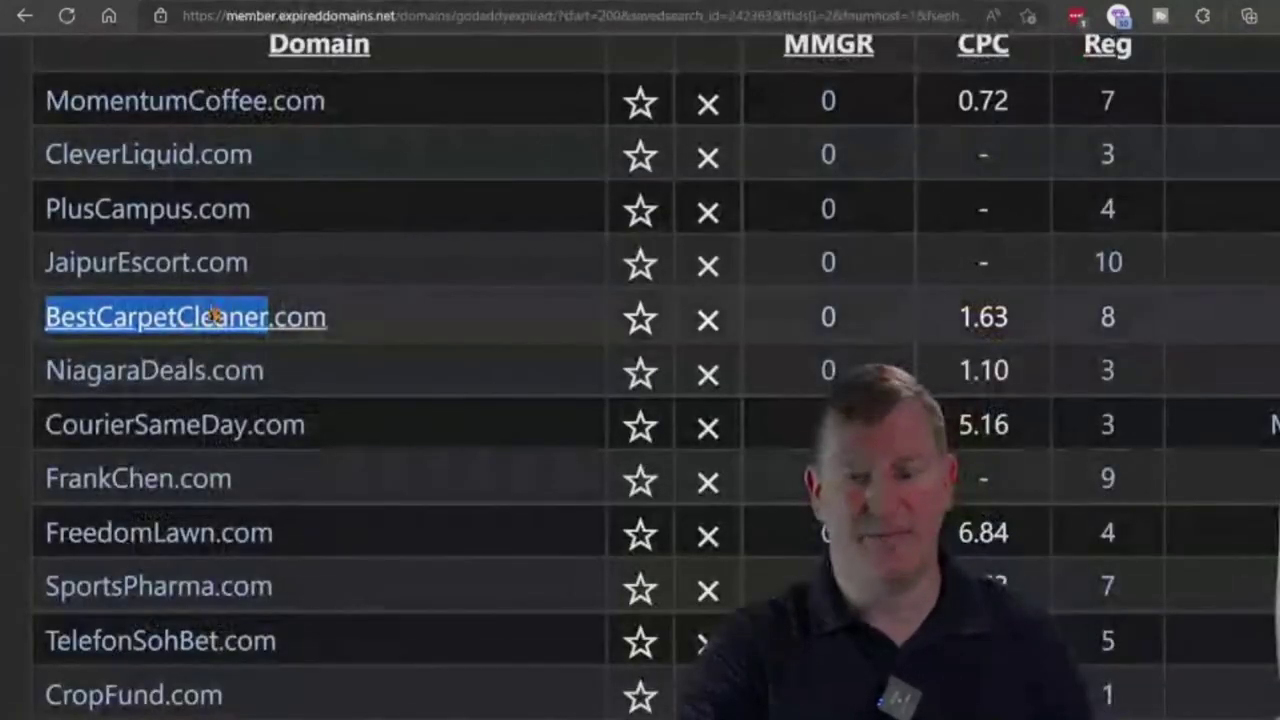
Step: View the GoDaddy auction for BestCarpetCleaner.com, sign in, add the domain to the watchlist, and return to the ExpiredDomains.net list
{"action": "left_click", "coordinate": [211, 323]}
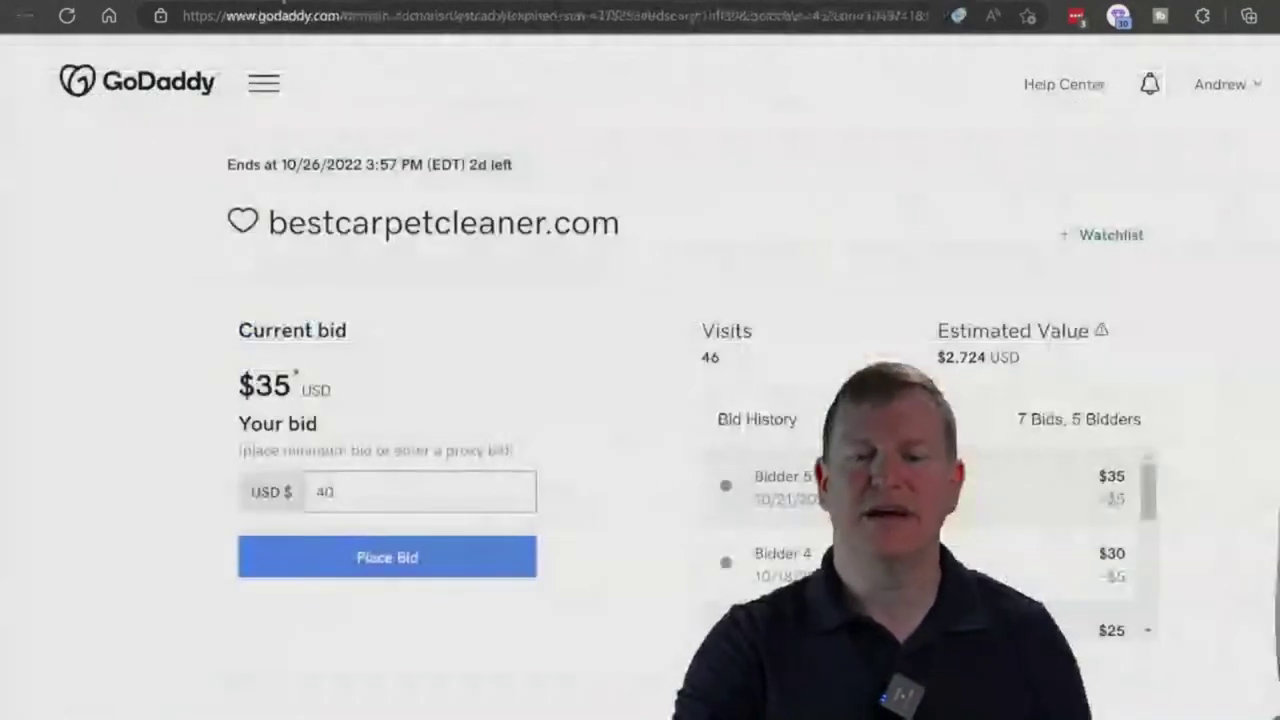
{"action": "left_click", "coordinate": [1110, 245]}
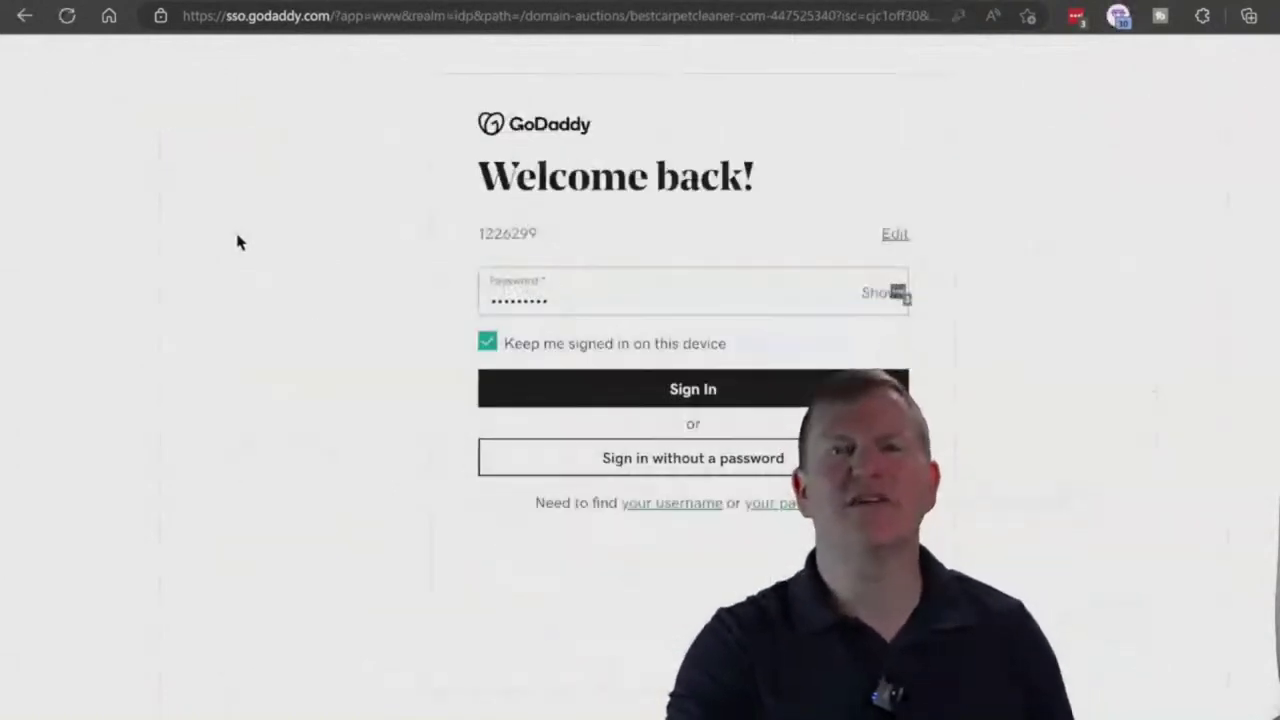
{"action": "left_click", "coordinate": [613, 398]}
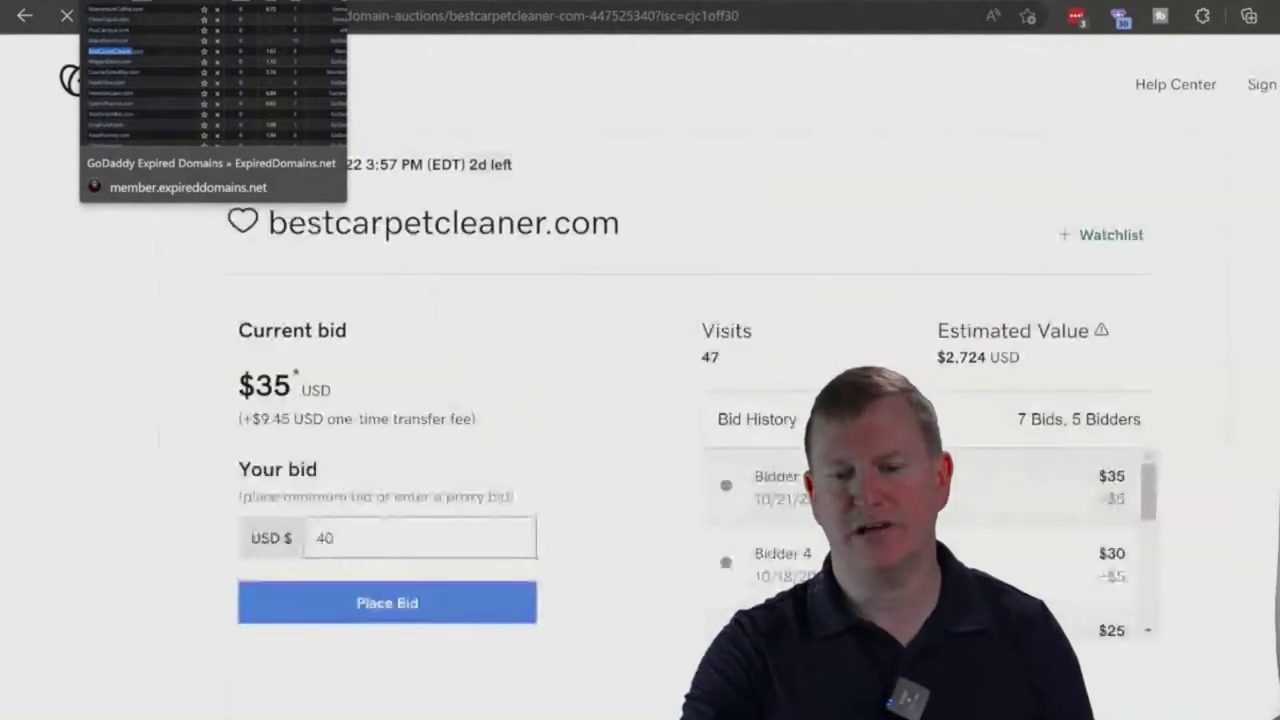
{"action": "left_click", "coordinate": [1110, 236]}
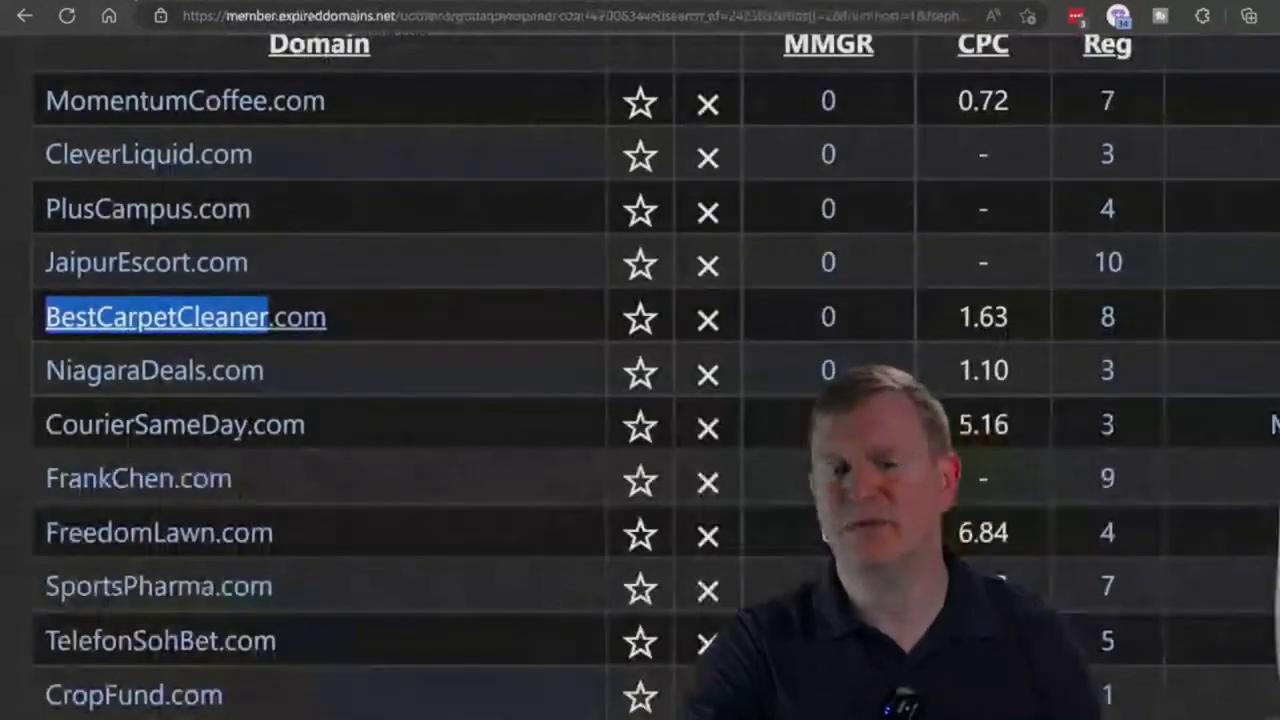
{"action": "left_click", "coordinate": [22, 378]}
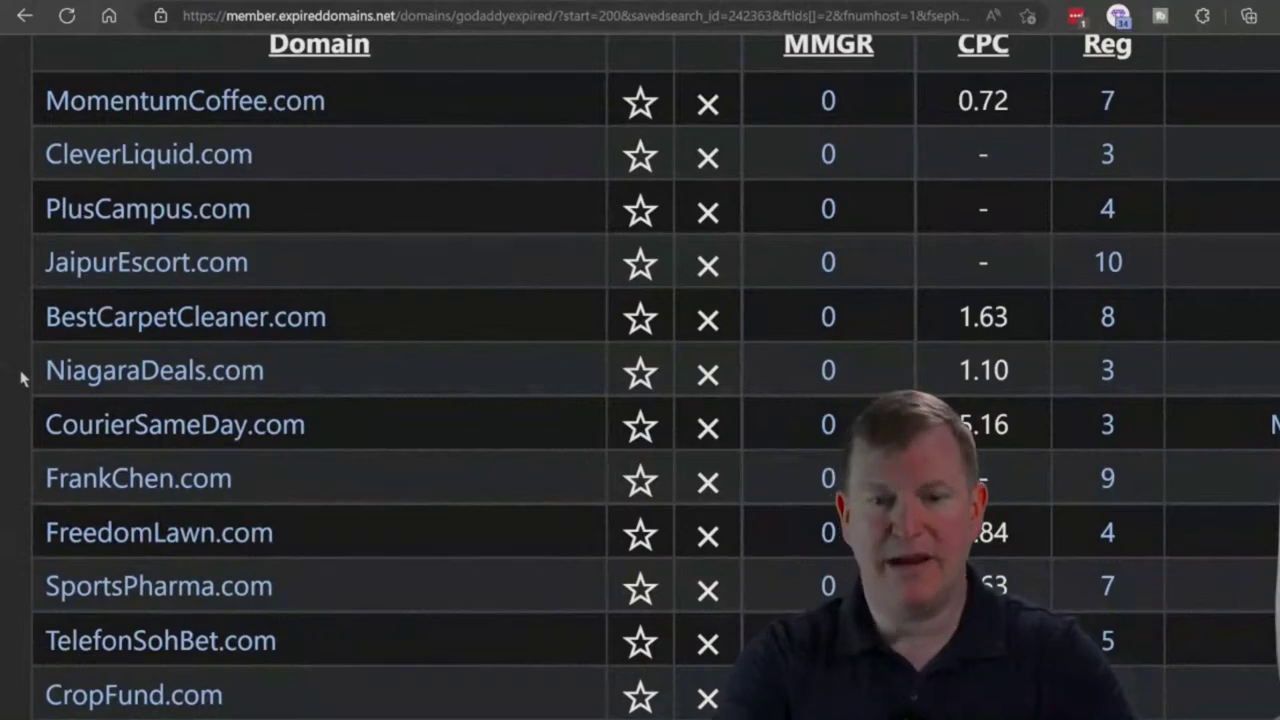
Step: Return to the SpyFu overview for Best Carpet Cleaner and highlight the monthly volume figure
{"action": "key", "text": "ctrl+f"}
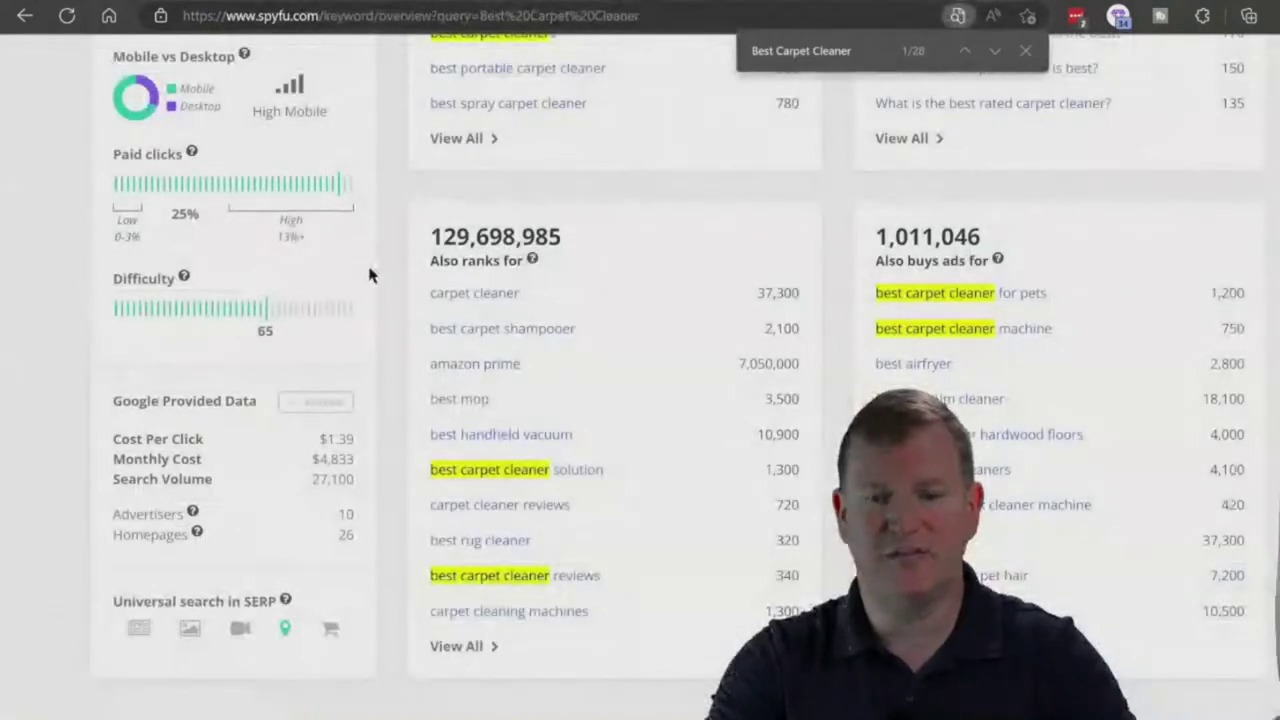
{"action": "scroll", "coordinate": [383, 286], "scroll_direction": "up", "scroll_amount": 7}
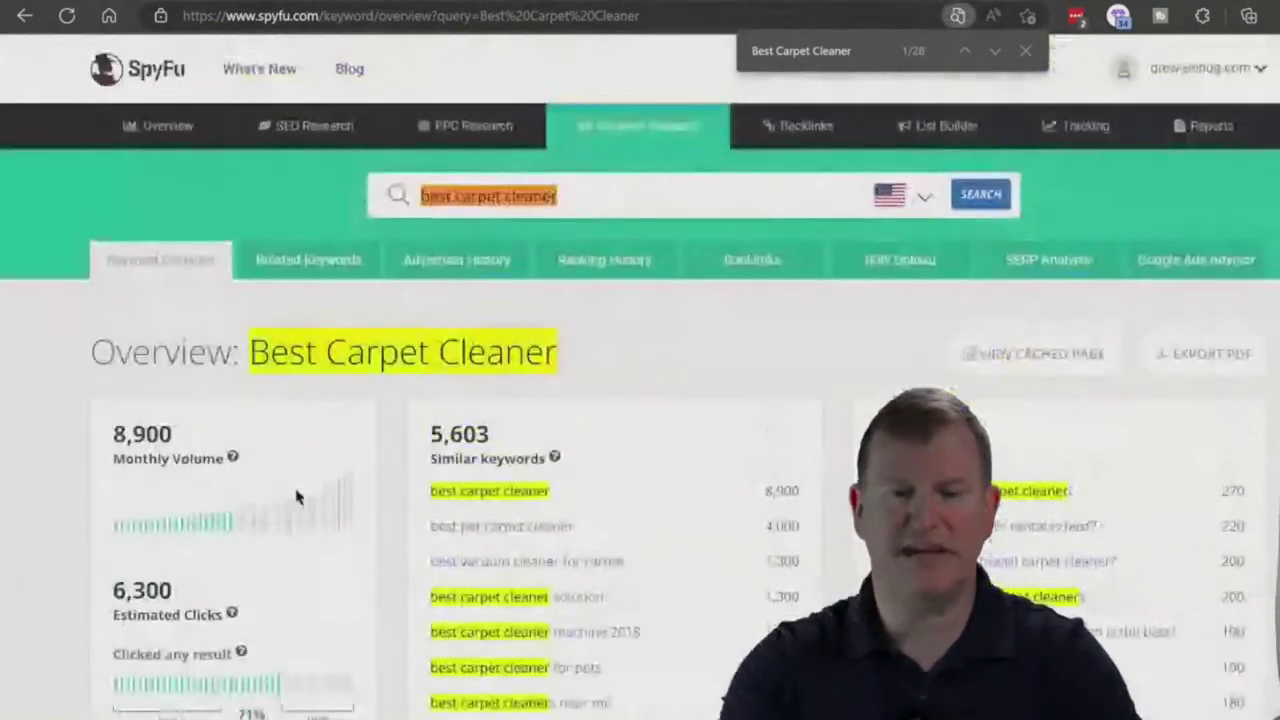
{"action": "left_click_drag", "start_coordinate": [100, 443], "coordinate": [296, 467]}
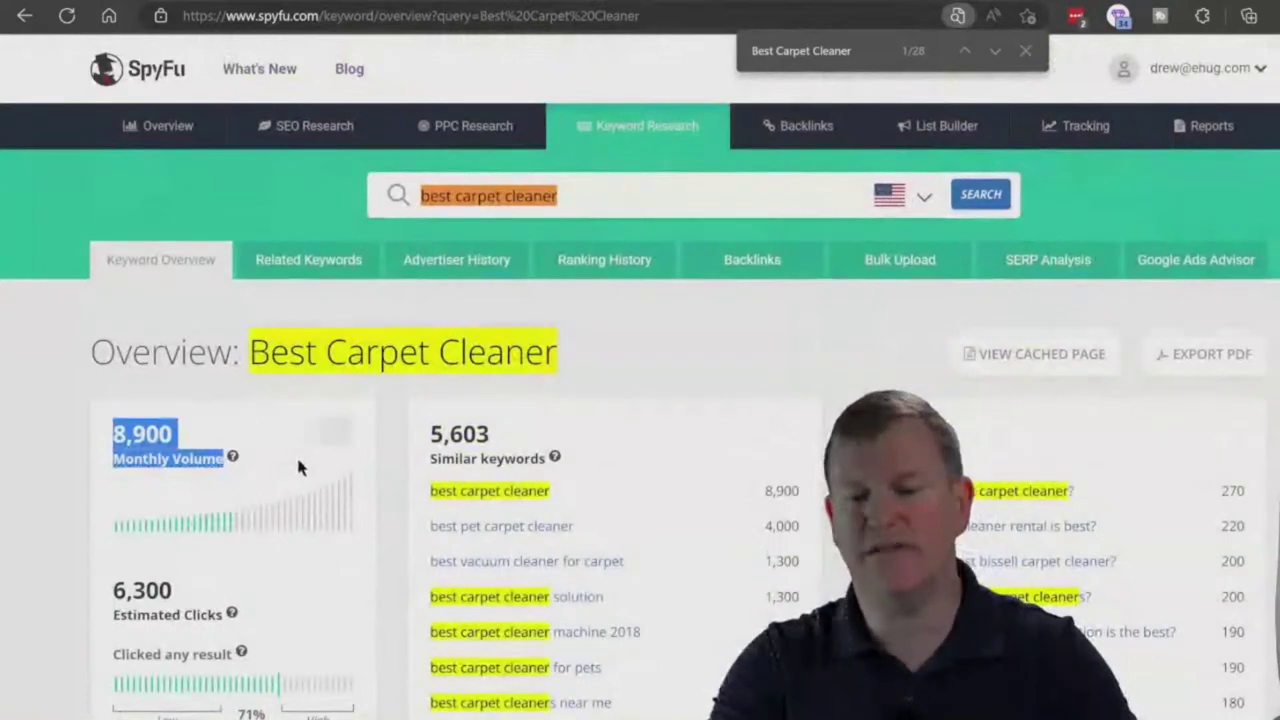
{"action": "right_click", "coordinate": [310, 410]}
{"action": "left_click", "coordinate": [395, 345]}
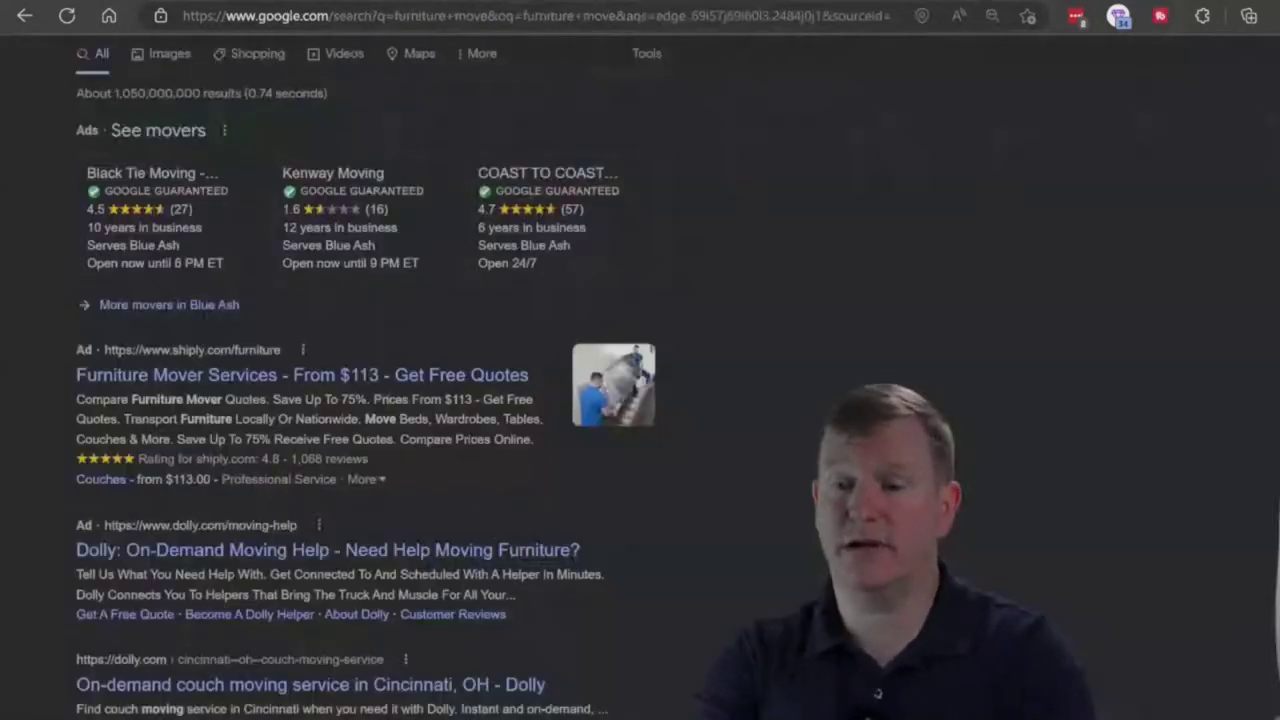
Step: Open carpetcleaner.com in the browser tab holding the furniture move results
{"action": "left_click", "coordinate": [808, 20]}
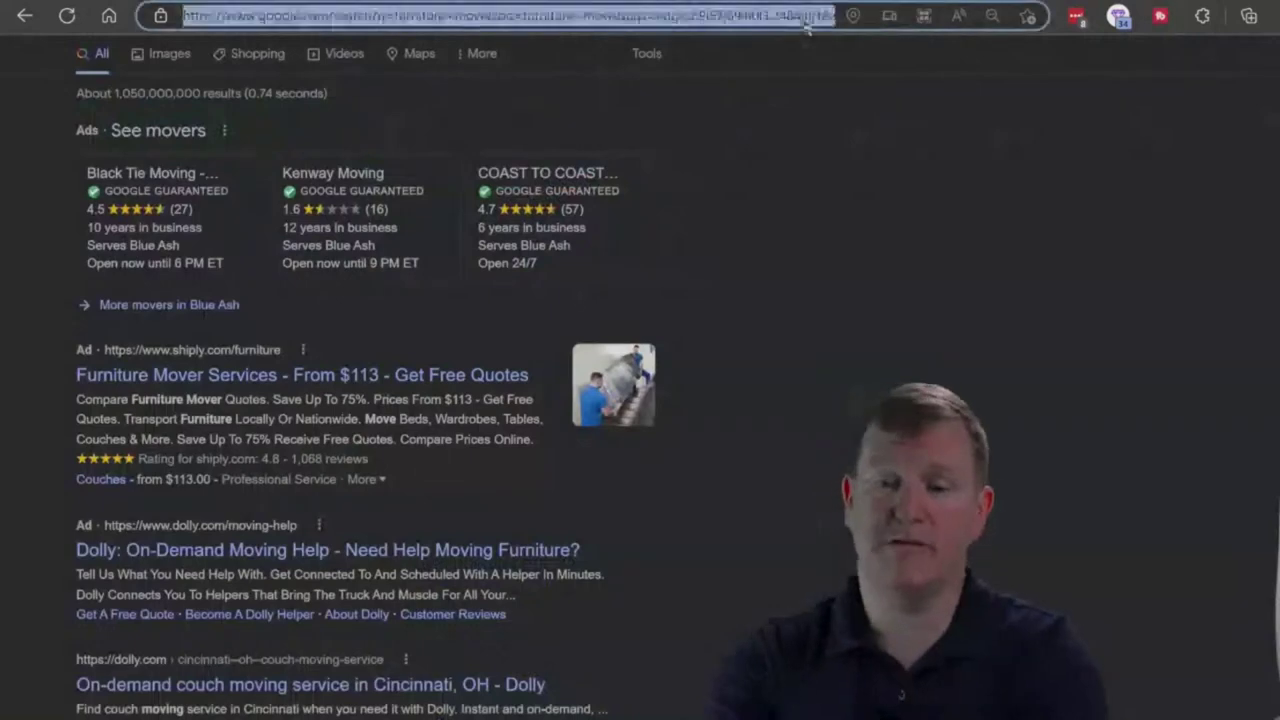
{"action": "left_click", "coordinate": [808, 20]}
{"action": "triple_click", "coordinate": [808, 20]}
{"action": "type", "text": "car"}
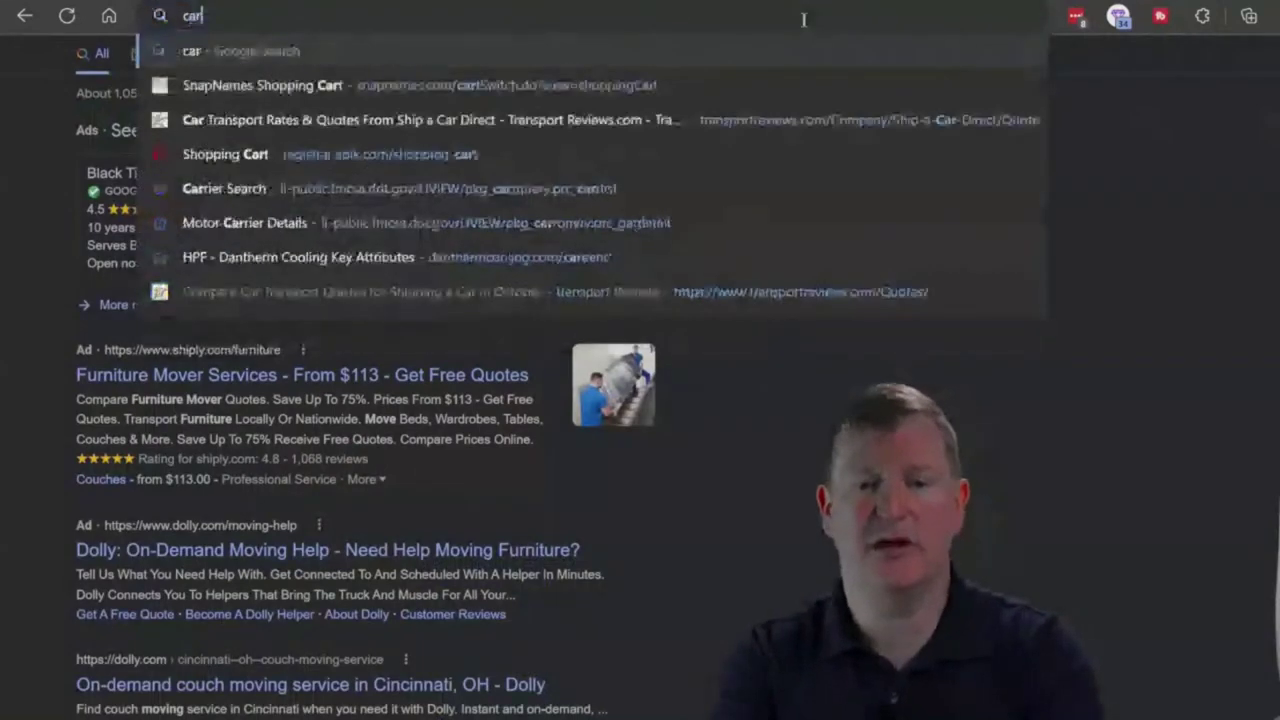
{"action": "type", "text": "petcleaner.com"}
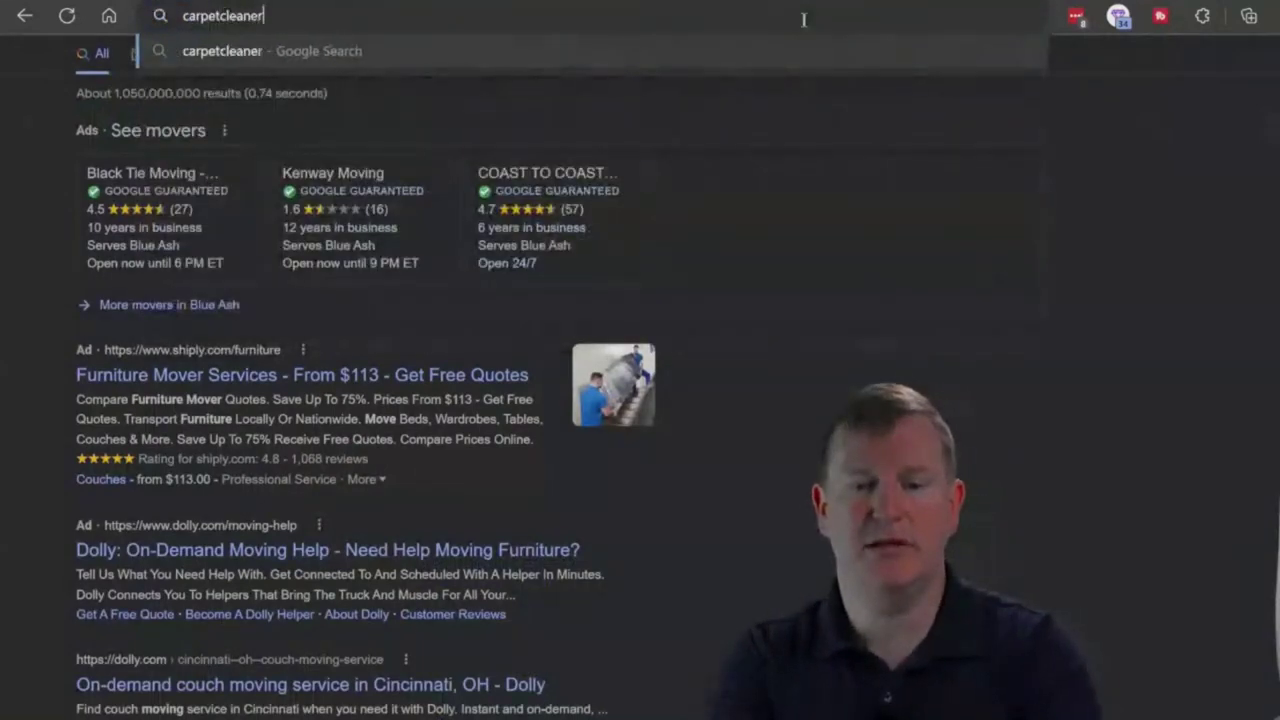
{"action": "key", "text": "Return"}
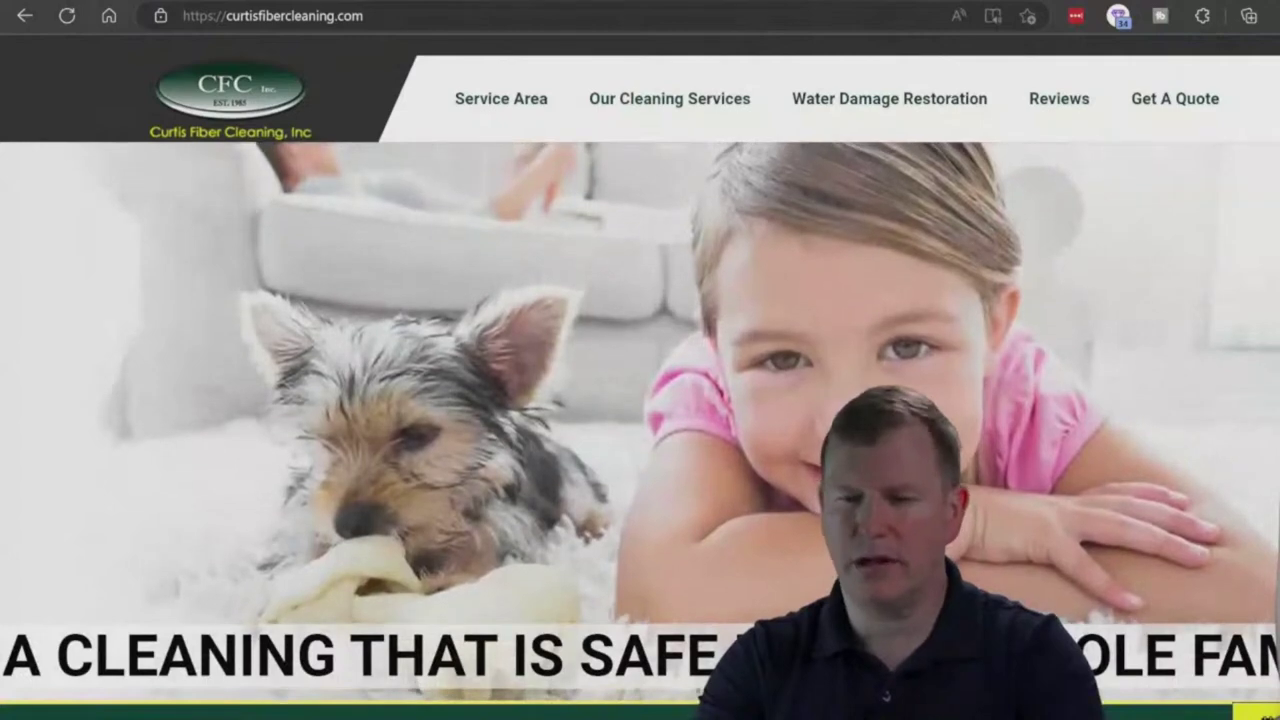
Step: Look through the carpet cleaning company's home page from the banner down to its business hours and contact section
{"action": "scroll", "coordinate": [640, 400], "scroll_direction": "down", "scroll_amount": 10}
{"action": "scroll", "coordinate": [640, 400], "scroll_direction": "down", "scroll_amount": 15}
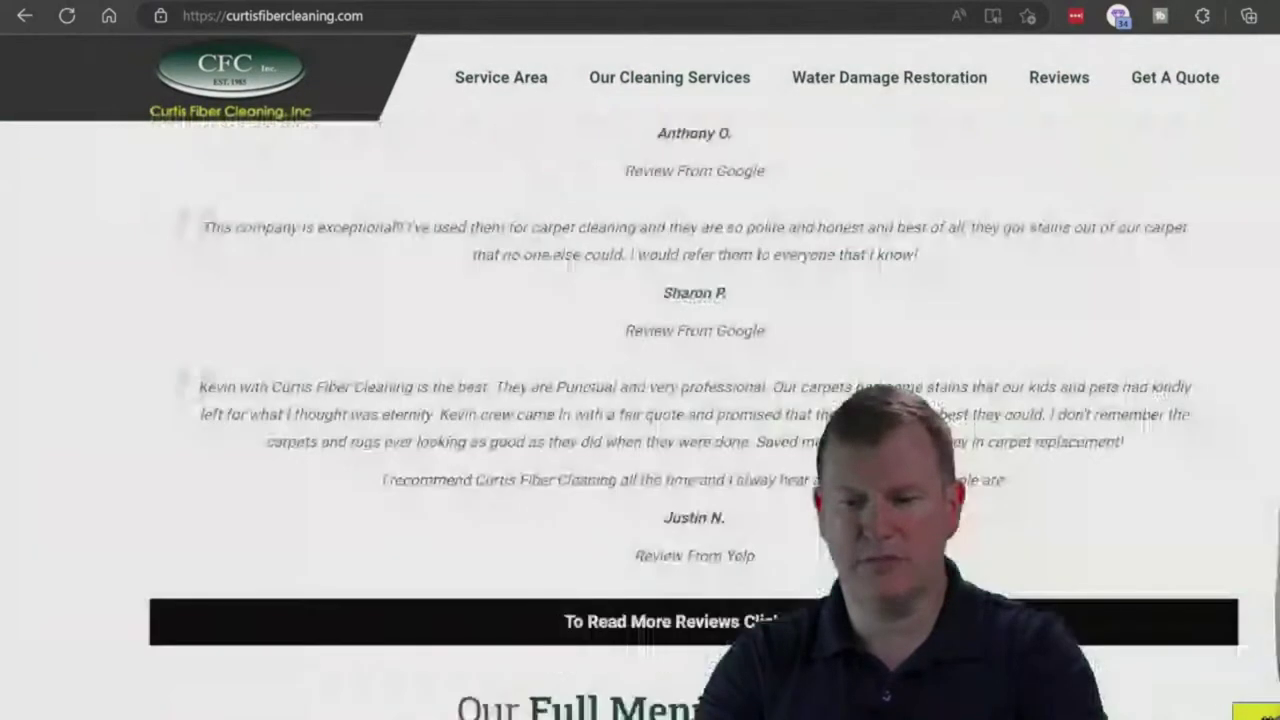
{"action": "scroll", "coordinate": [640, 400], "scroll_direction": "down", "scroll_amount": 8}
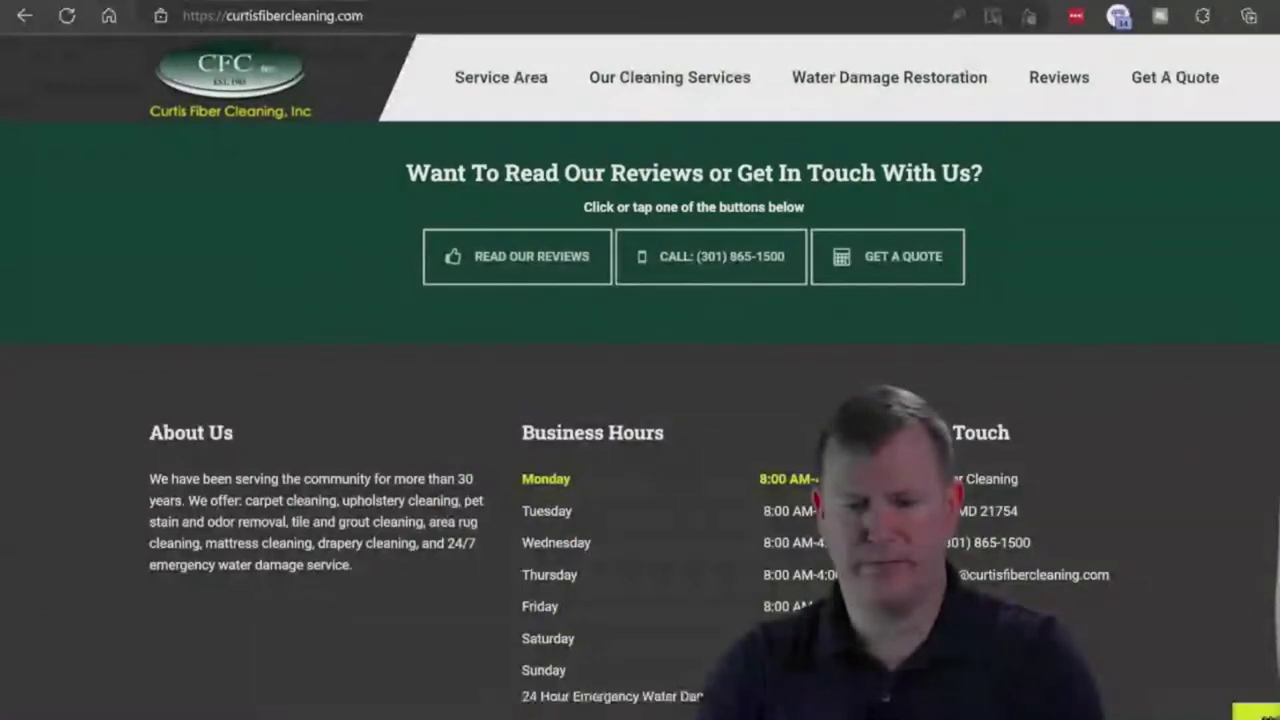
Step: Return to the GoDaddy expired domains list and examine the names and CPC values from MomentumCoffee.com down past SeeCable.com
{"action": "scroll", "coordinate": [640, 400], "scroll_direction": "up", "scroll_amount": 4}
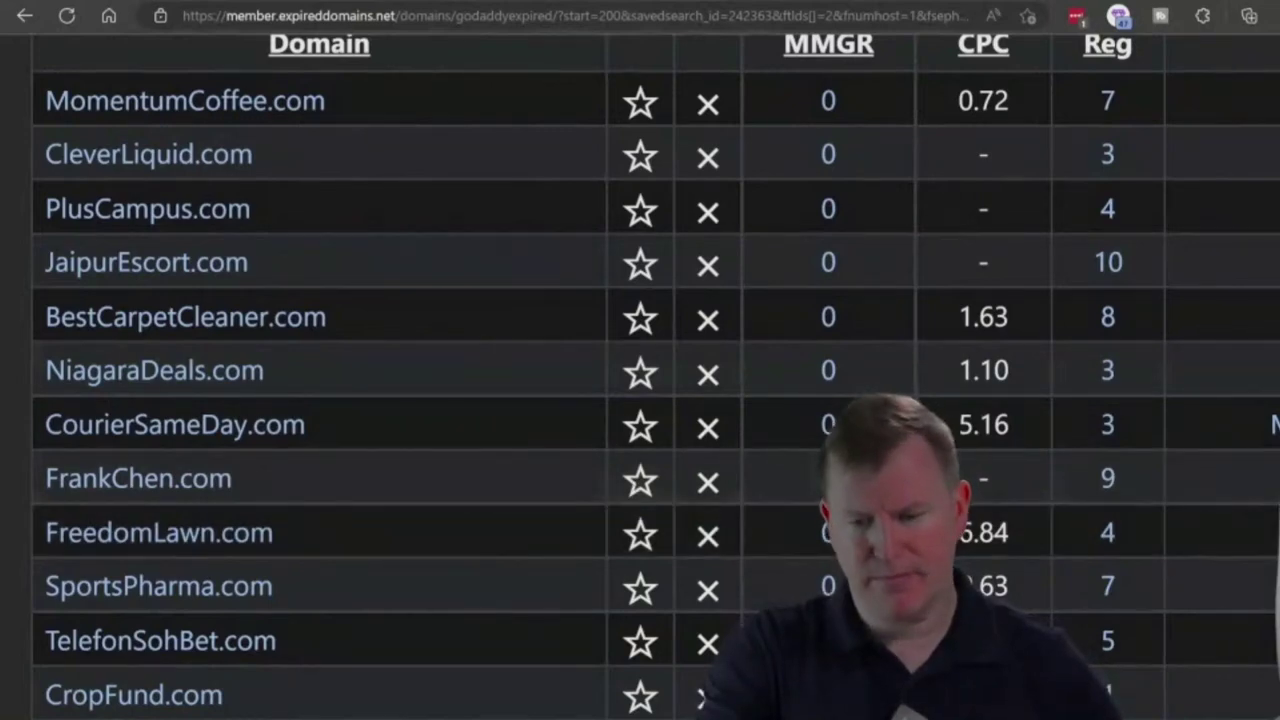
{"action": "scroll", "coordinate": [640, 380], "scroll_direction": "down", "scroll_amount": 5}
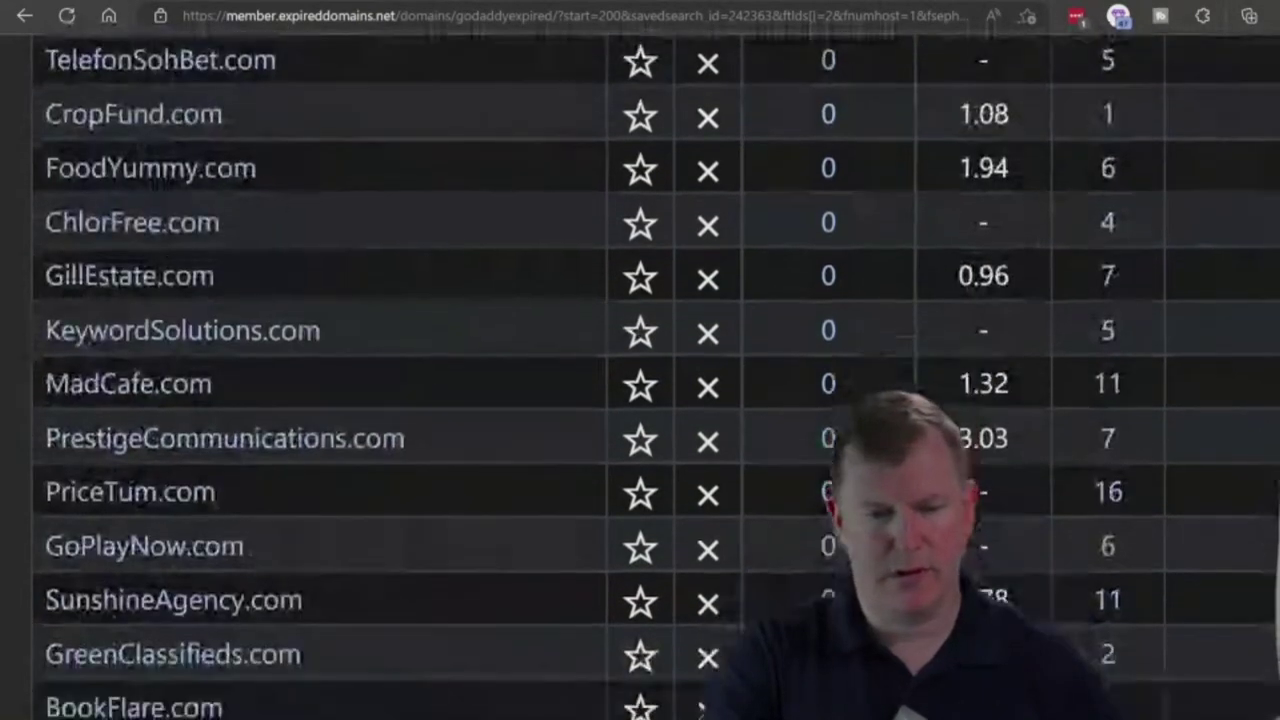
{"action": "scroll", "coordinate": [640, 380], "scroll_direction": "down", "scroll_amount": 1}
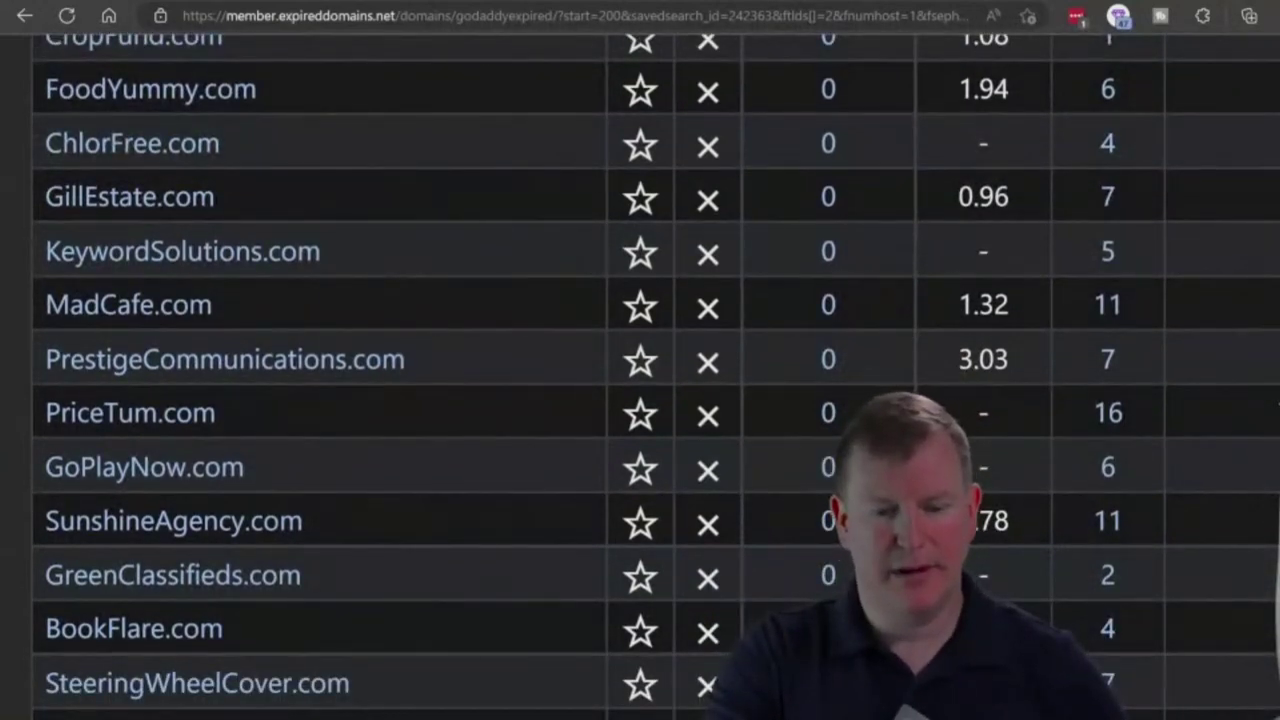
{"action": "scroll", "coordinate": [640, 380], "scroll_direction": "down", "scroll_amount": 5}
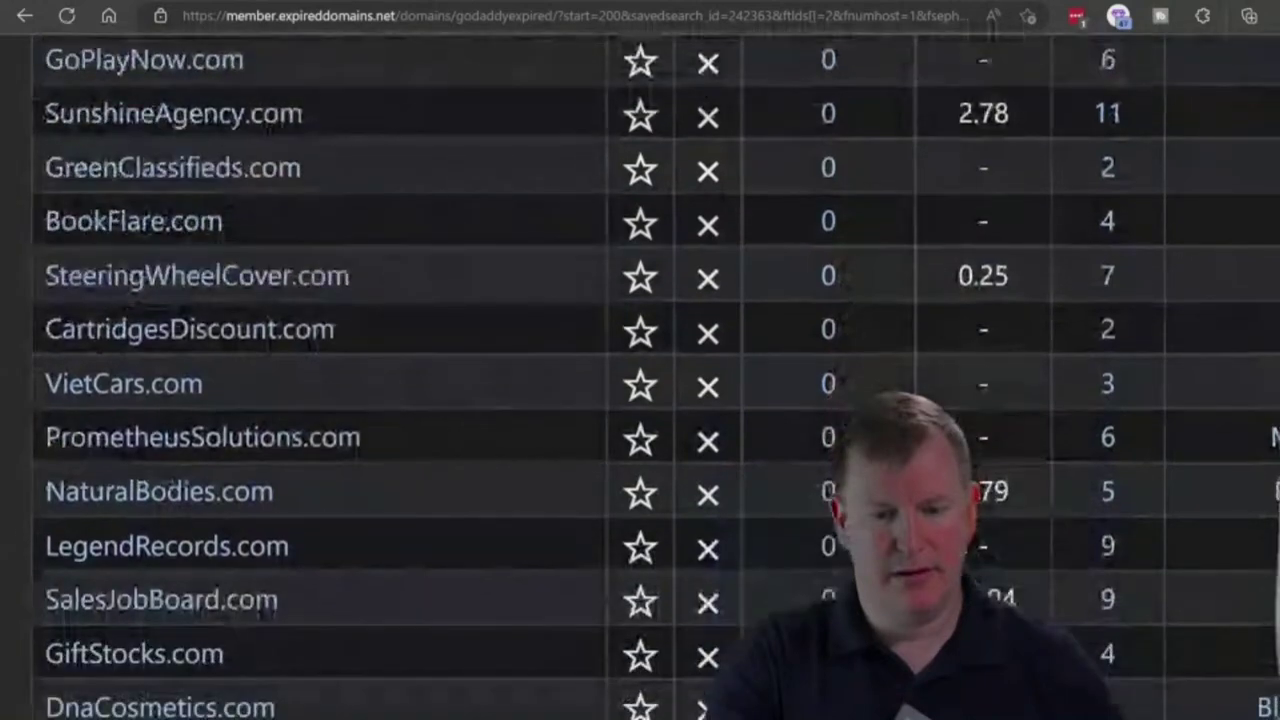
{"action": "scroll", "coordinate": [640, 380], "scroll_direction": "down", "scroll_amount": 1}
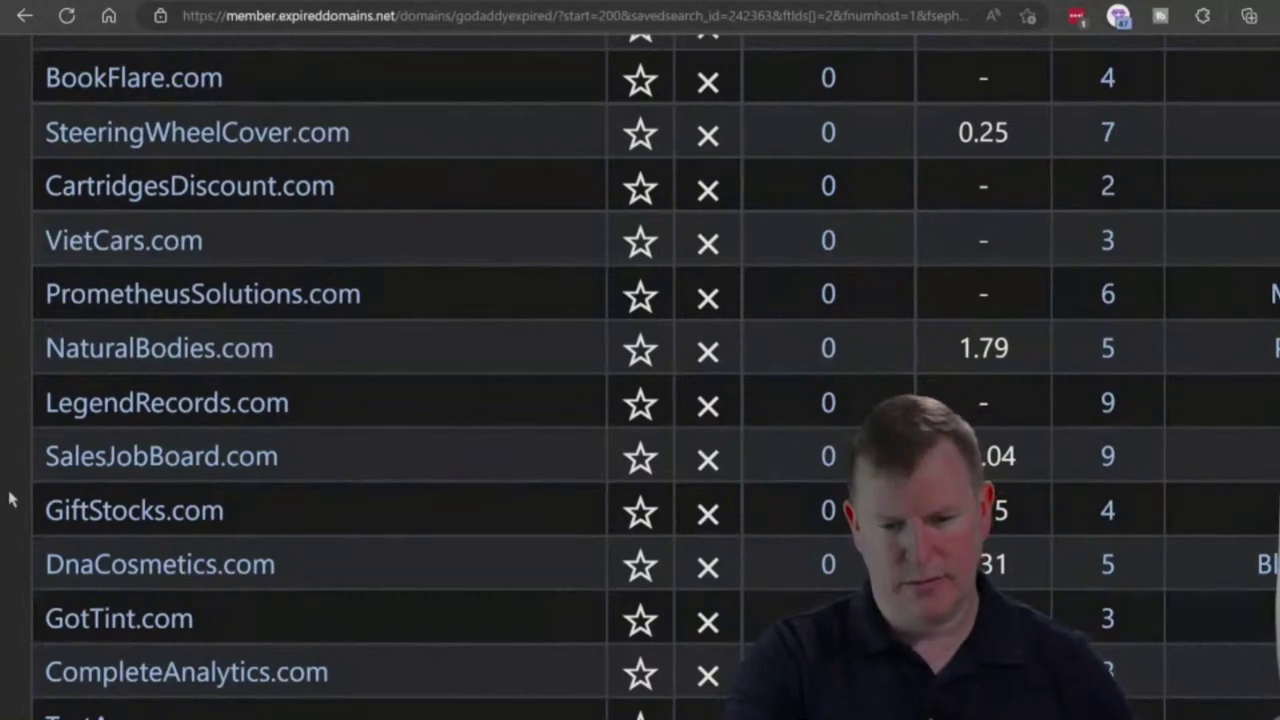
{"action": "scroll", "coordinate": [10, 498], "scroll_direction": "down", "scroll_amount": 5}
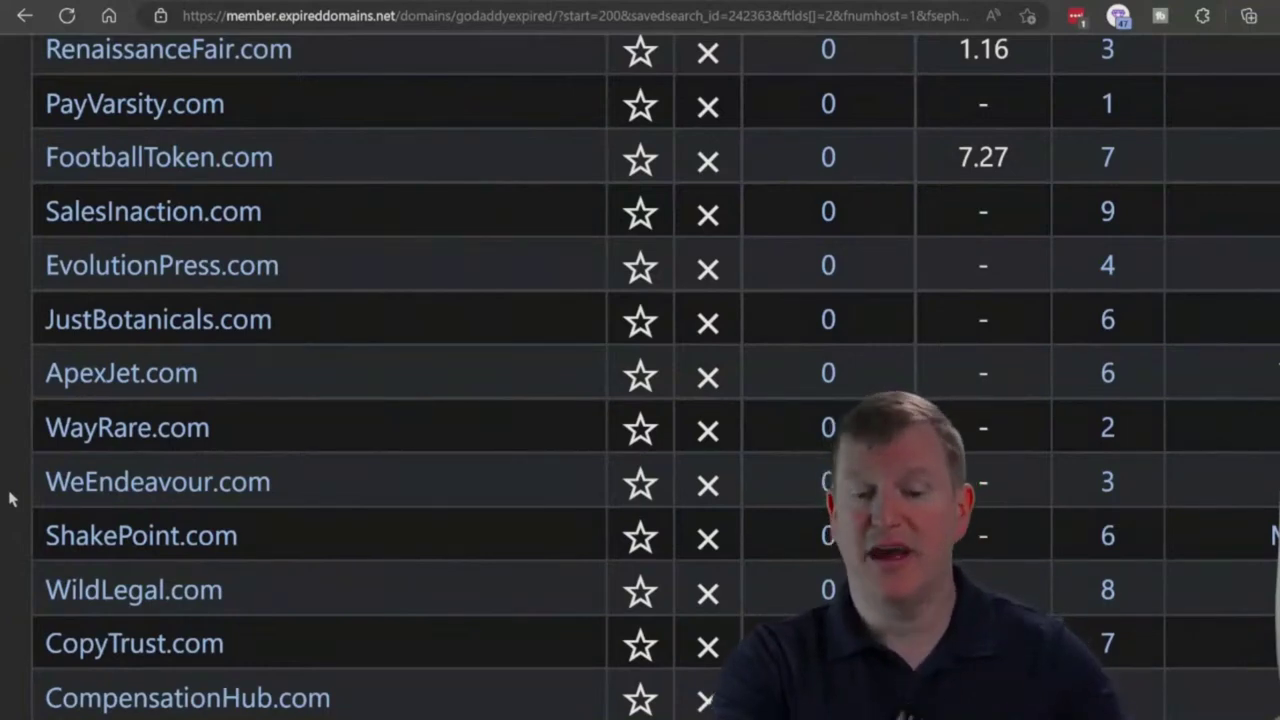
{"action": "scroll", "coordinate": [10, 497], "scroll_direction": "down", "scroll_amount": 7}
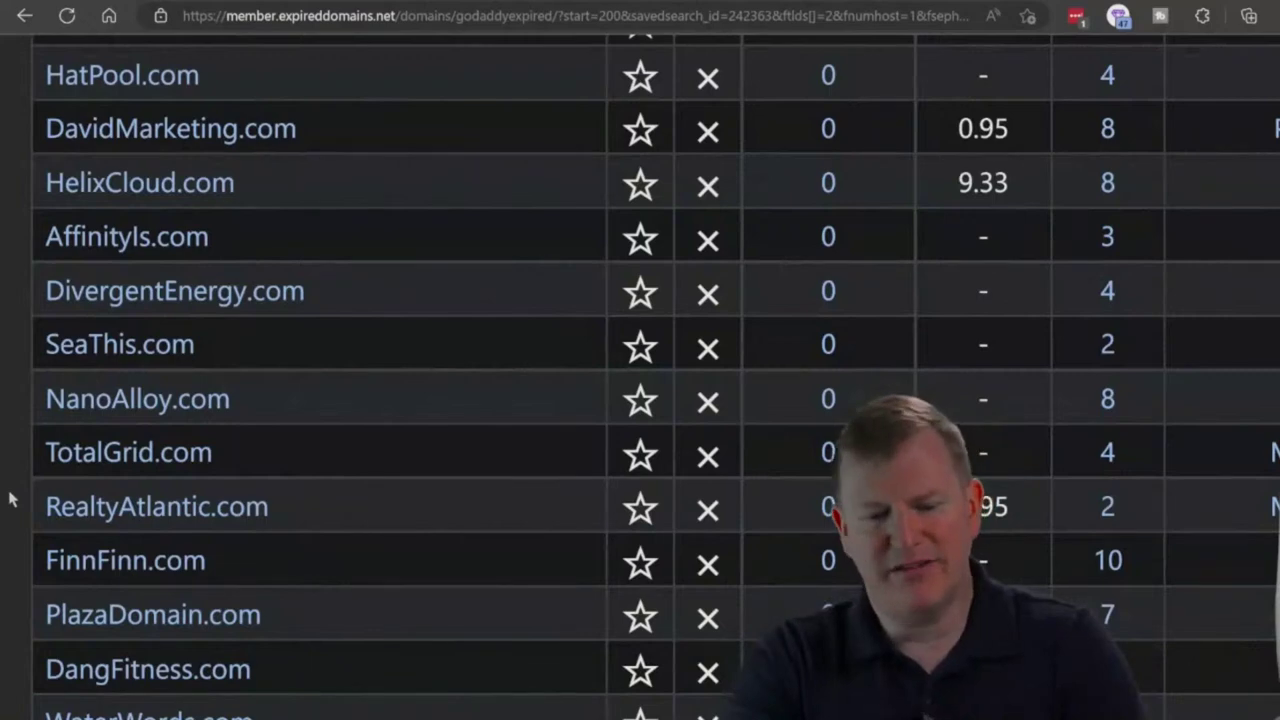
{"action": "scroll", "coordinate": [10, 497], "scroll_direction": "down", "scroll_amount": 7}
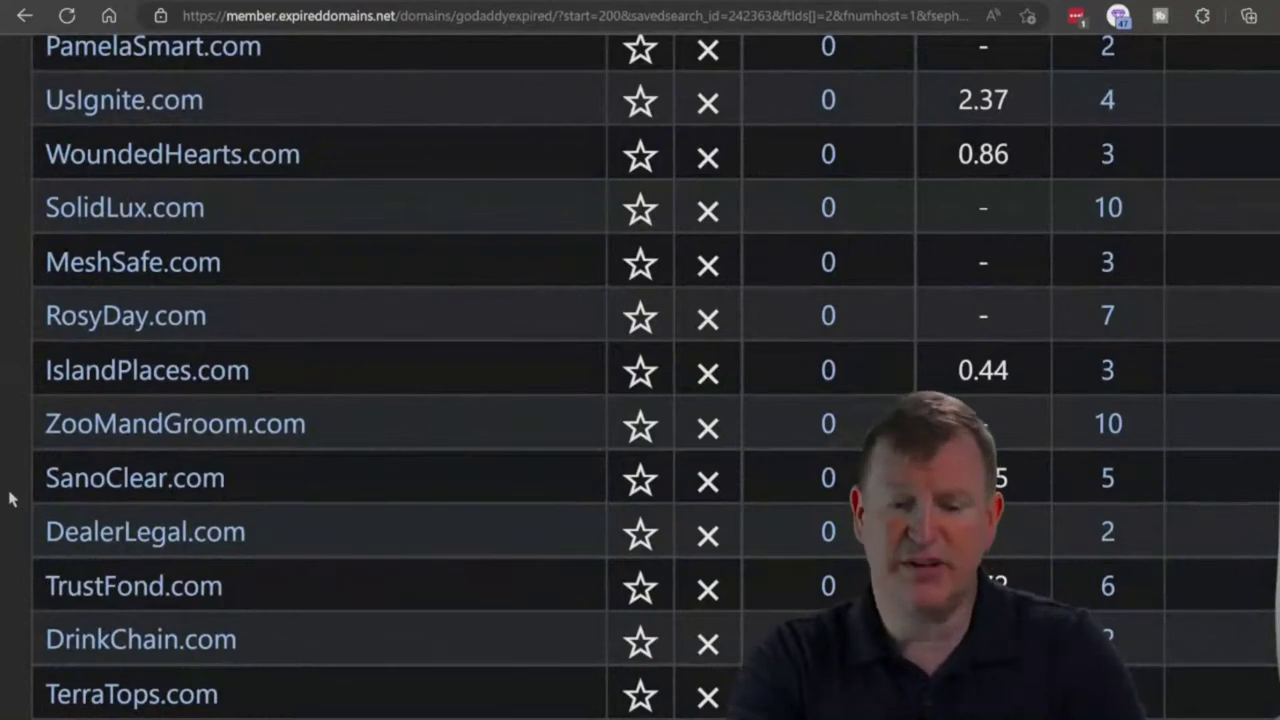
{"action": "scroll", "coordinate": [10, 497], "scroll_direction": "down", "scroll_amount": 7}
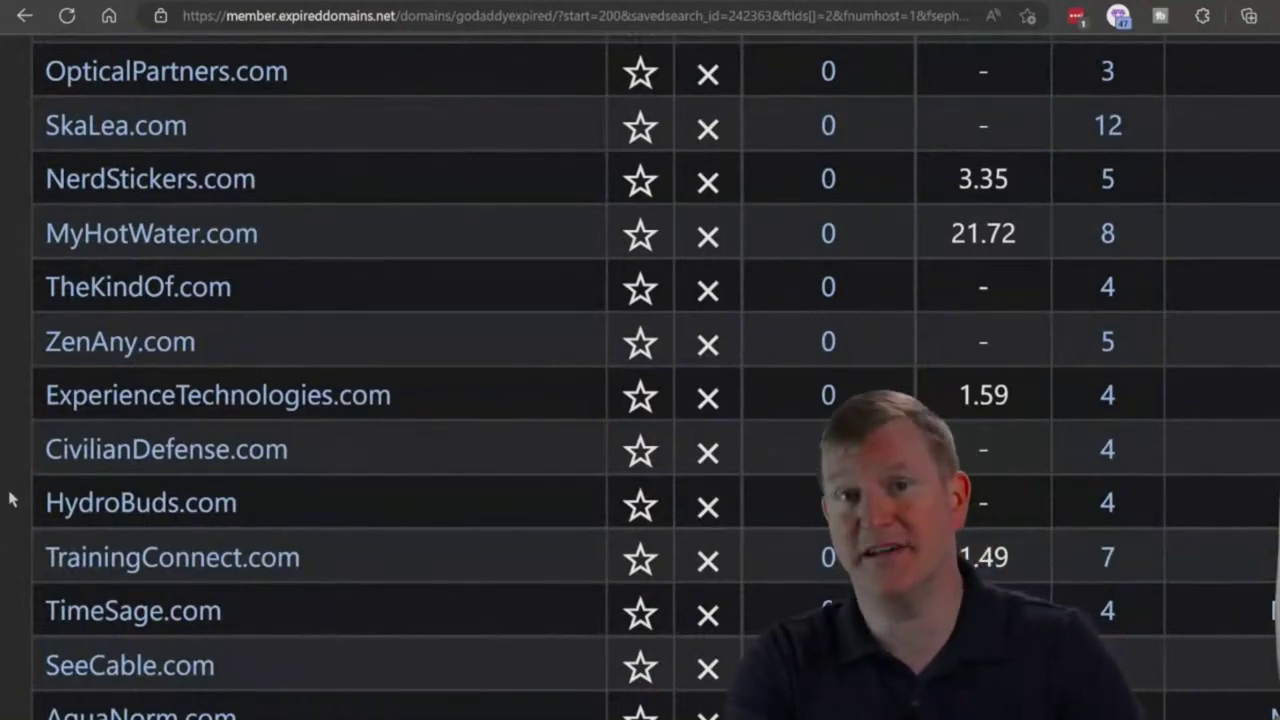
{"action": "scroll", "coordinate": [10, 500], "scroll_direction": "down", "scroll_amount": 7}
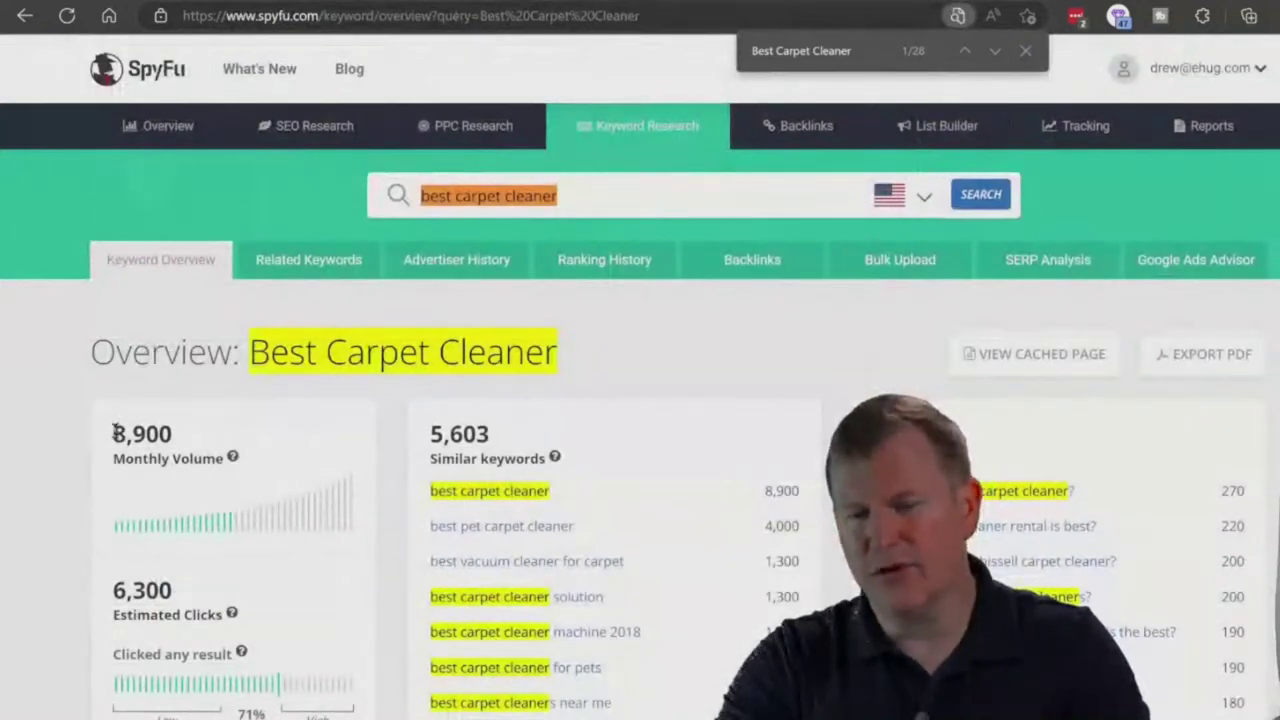
Step: Review the monthly volume and the Google-provided cost and search data for Best Carpet Cleaner in SpyFu
{"action": "left_click_drag", "start_coordinate": [113, 423], "coordinate": [222, 460]}
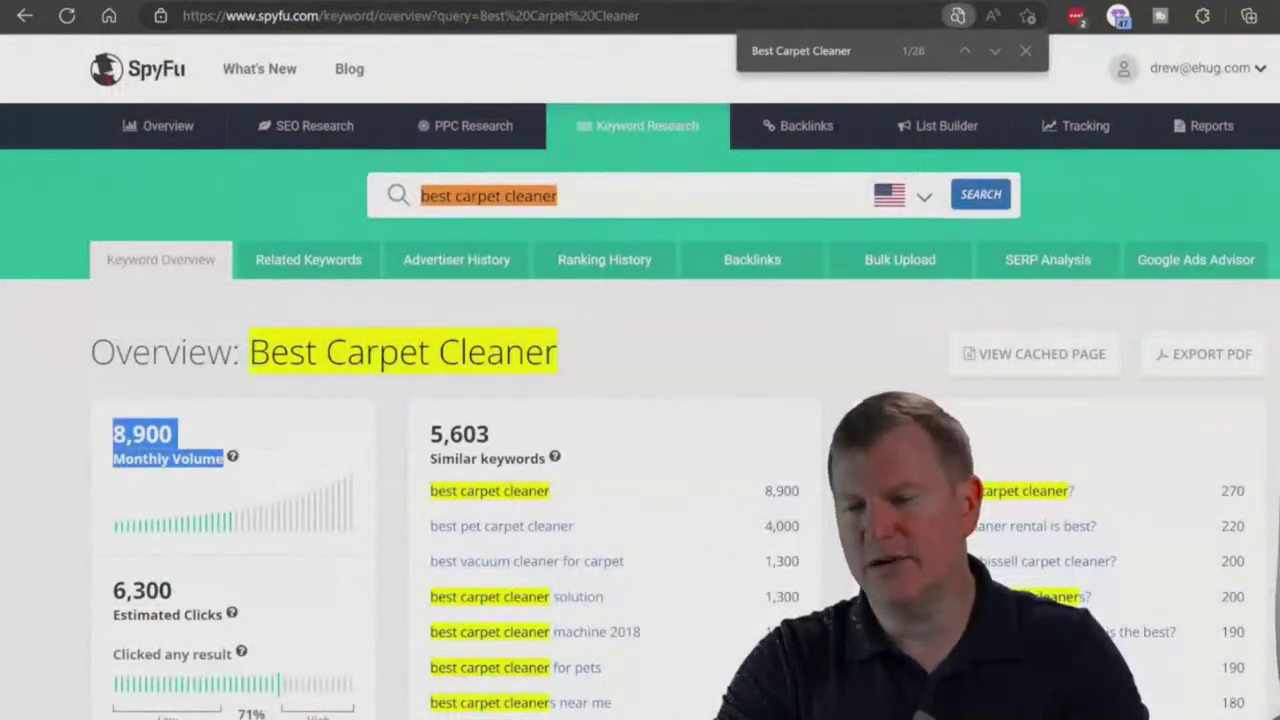
{"action": "scroll", "coordinate": [640, 400], "scroll_direction": "down", "scroll_amount": 7}
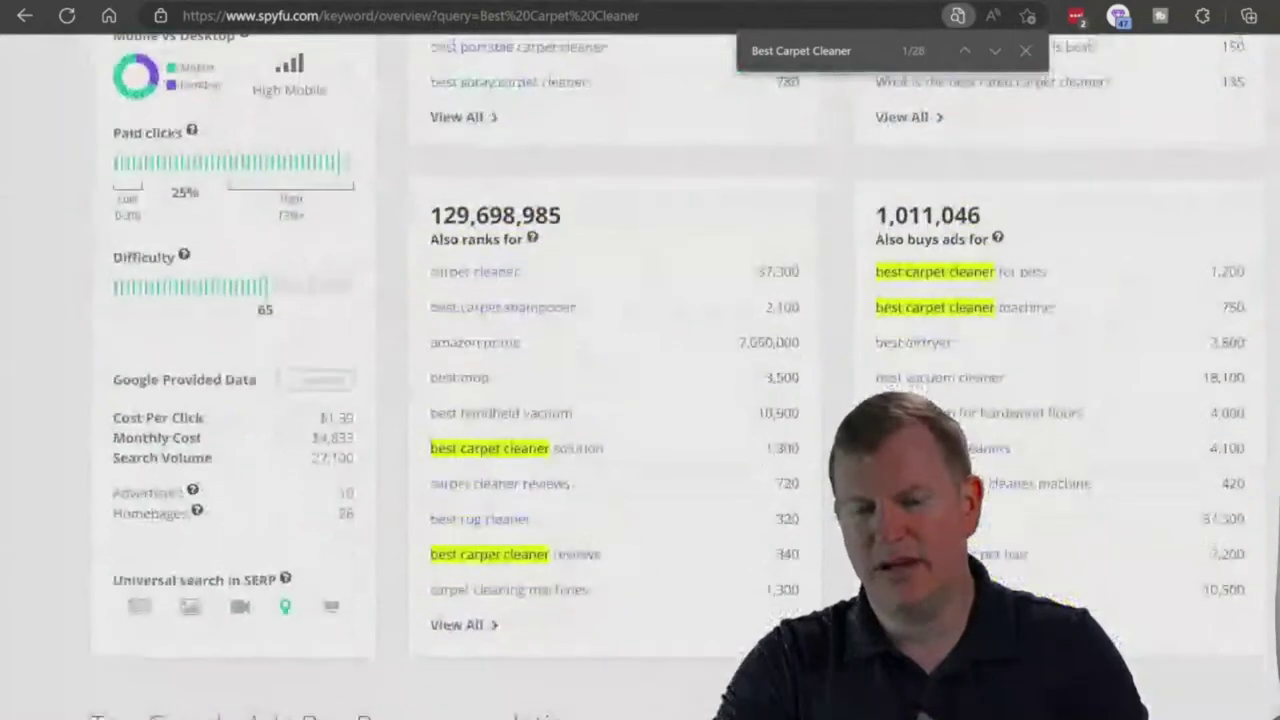
{"action": "scroll", "coordinate": [640, 400], "scroll_direction": "up", "scroll_amount": 3}
{"action": "scroll", "coordinate": [288, 344], "scroll_direction": "up", "scroll_amount": 4}
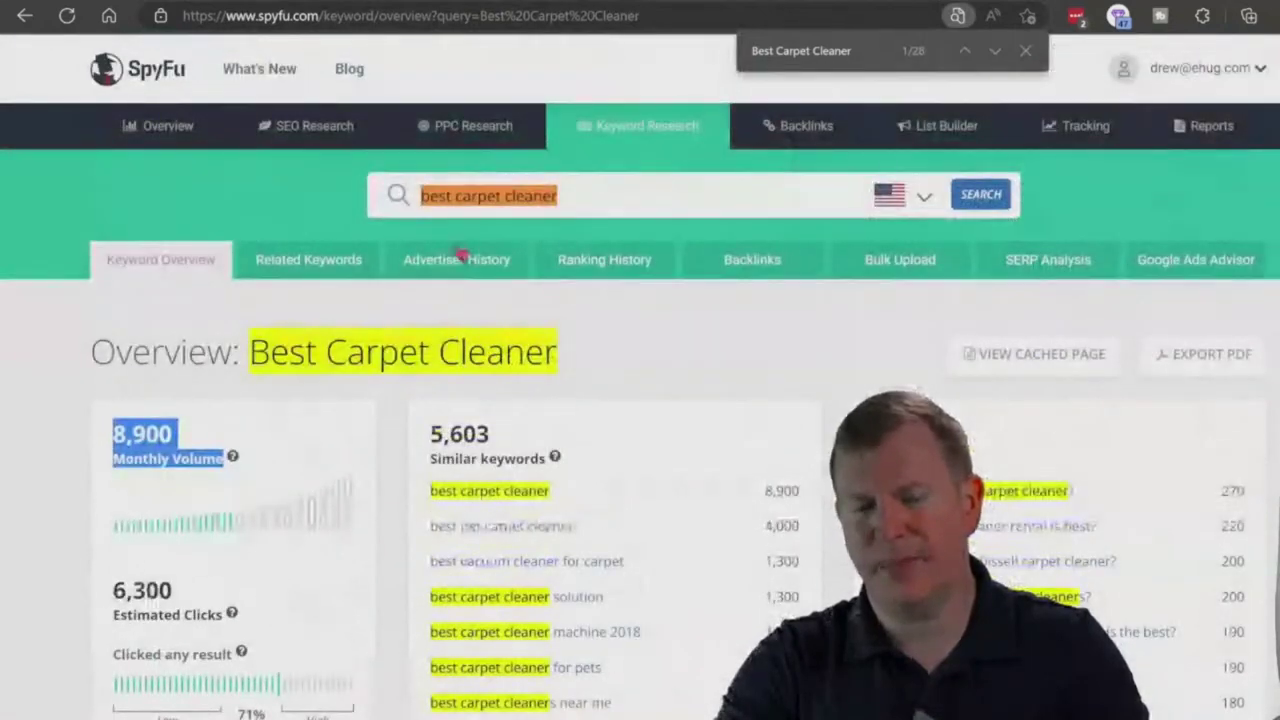
{"action": "left_click", "coordinate": [263, 344]}
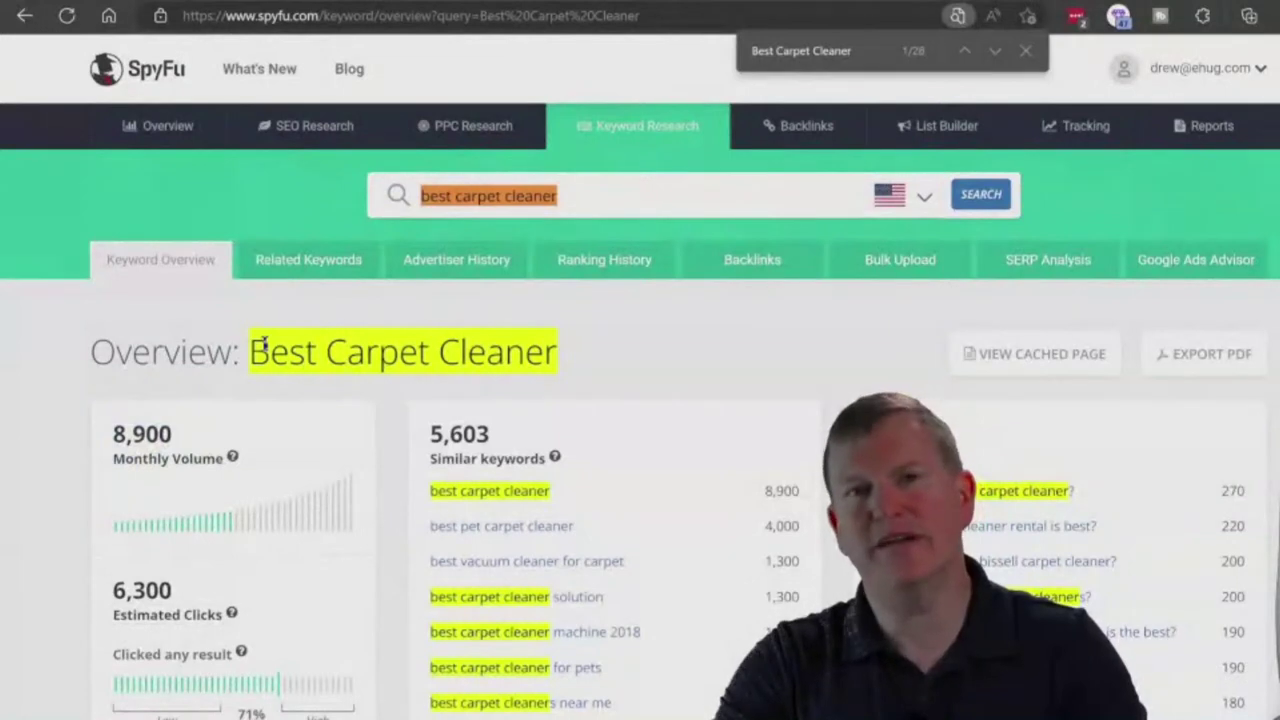
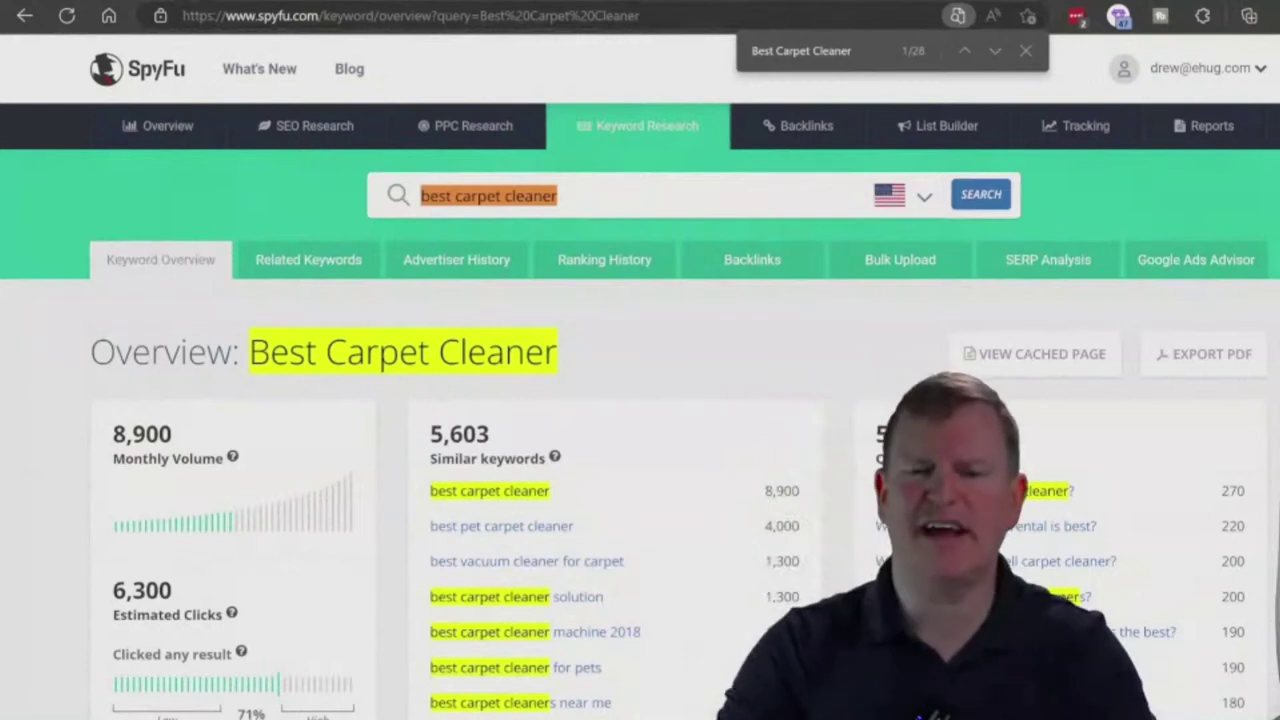
Step: Go back to the GoDaddy expired domains list, examine the remaining names down to YouthMania.com, and return to the list's filter header
{"action": "mouse_move", "coordinate": [210, 5]}
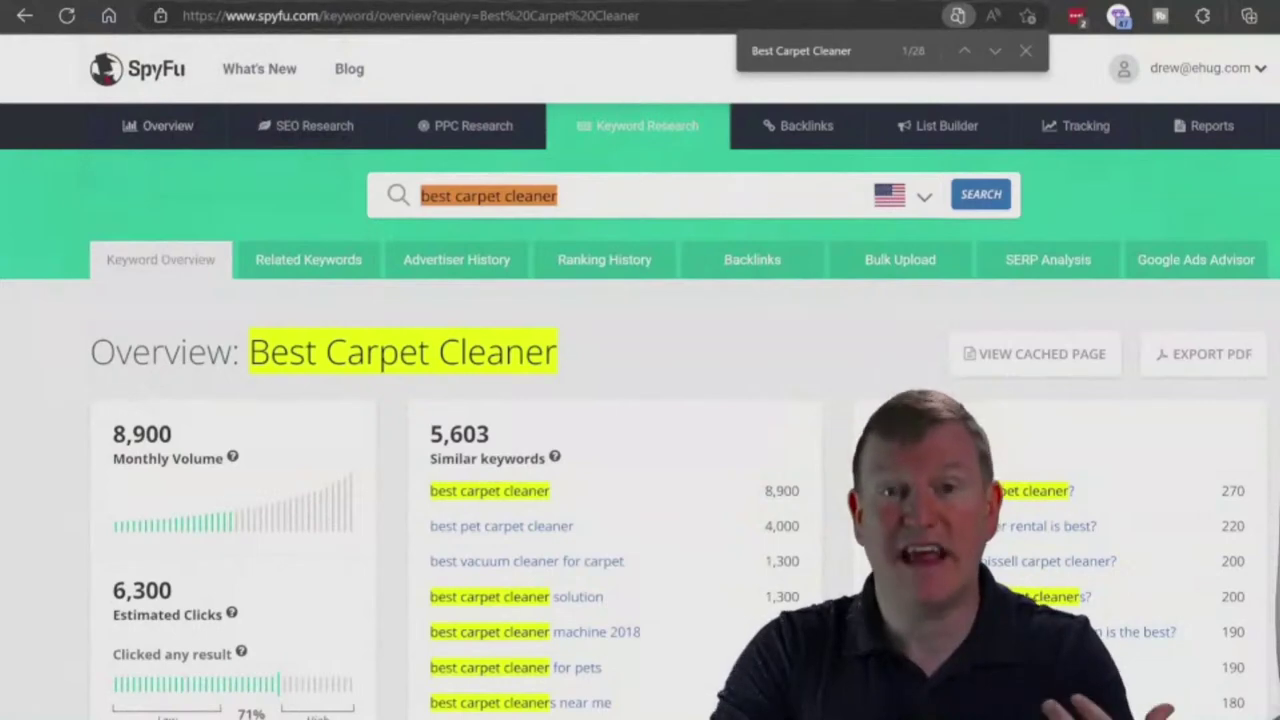
{"action": "mouse_move", "coordinate": [143, 18]}
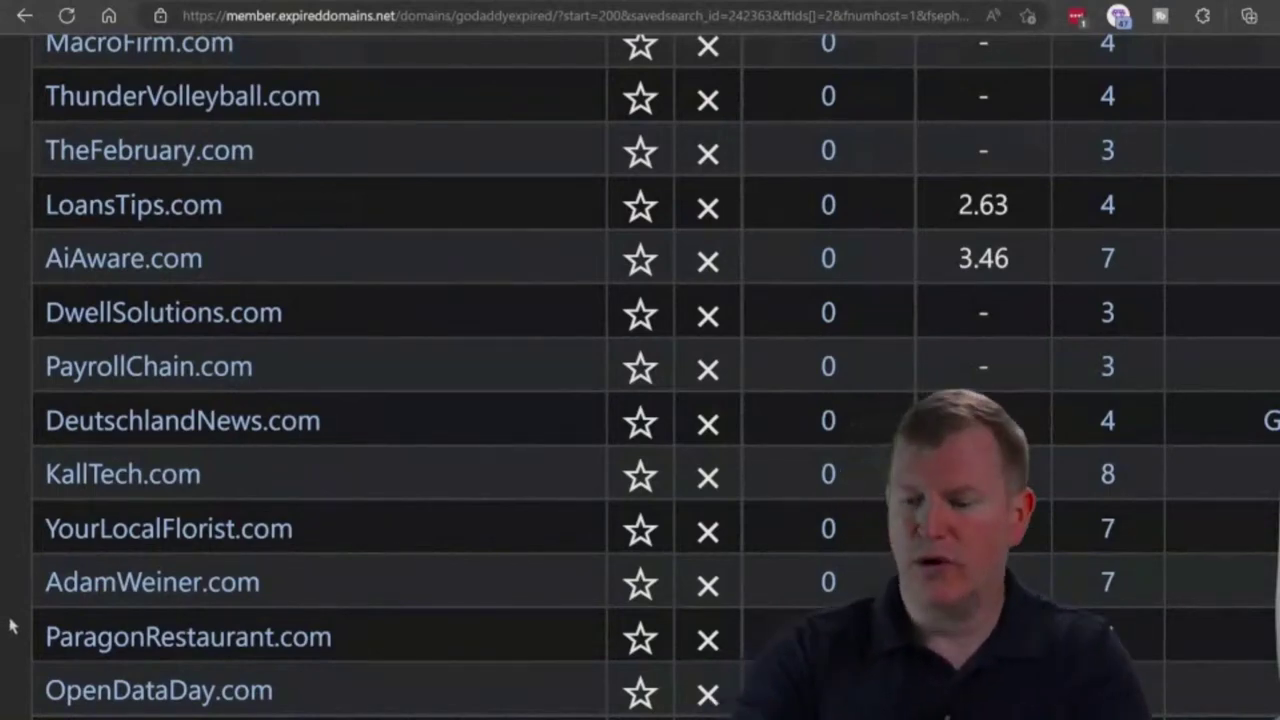
{"action": "scroll", "coordinate": [10, 625], "scroll_direction": "down", "scroll_amount": 7}
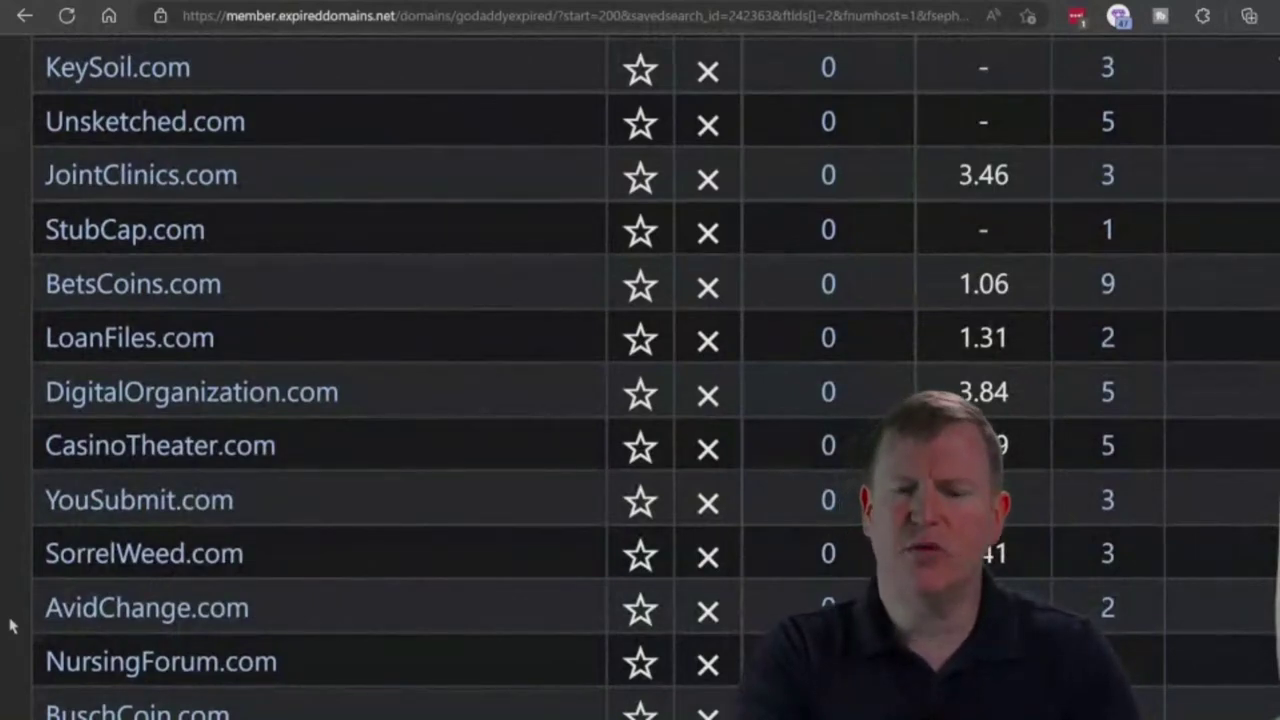
{"action": "scroll", "coordinate": [10, 625], "scroll_direction": "down", "scroll_amount": 7}
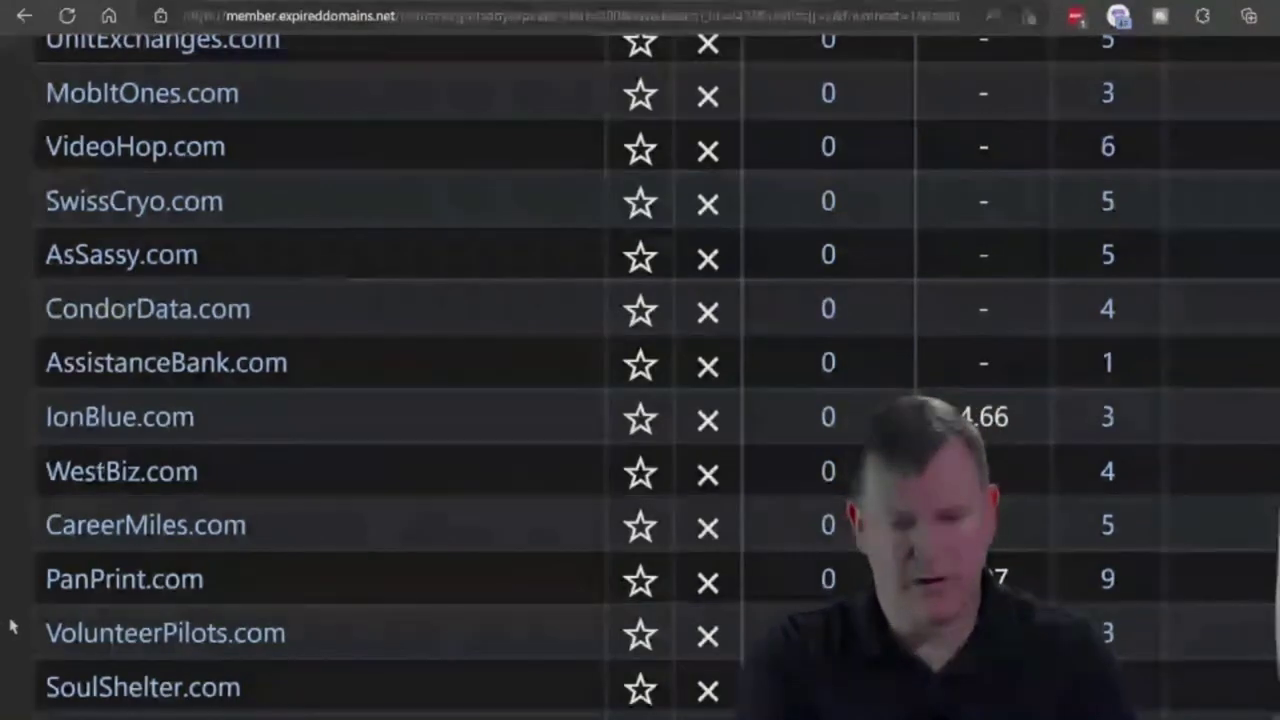
{"action": "scroll", "coordinate": [10, 626], "scroll_direction": "down", "scroll_amount": 7}
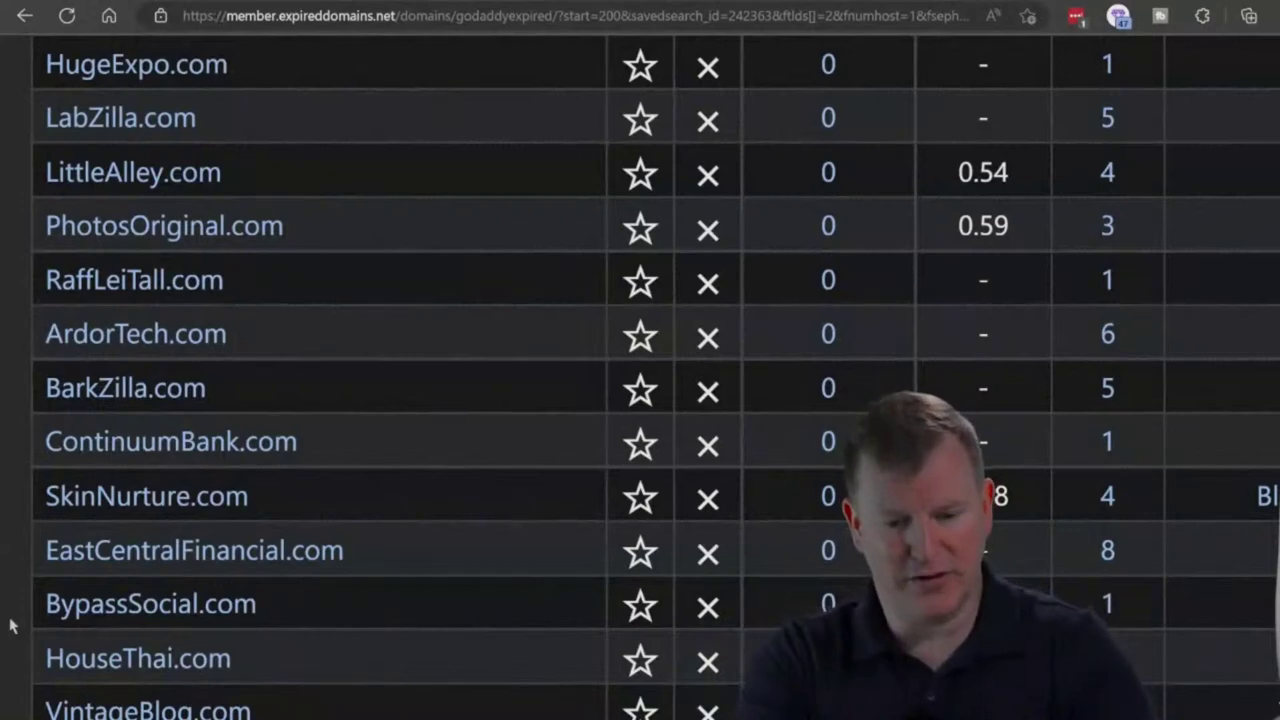
{"action": "scroll", "coordinate": [12, 626], "scroll_direction": "down", "scroll_amount": 7}
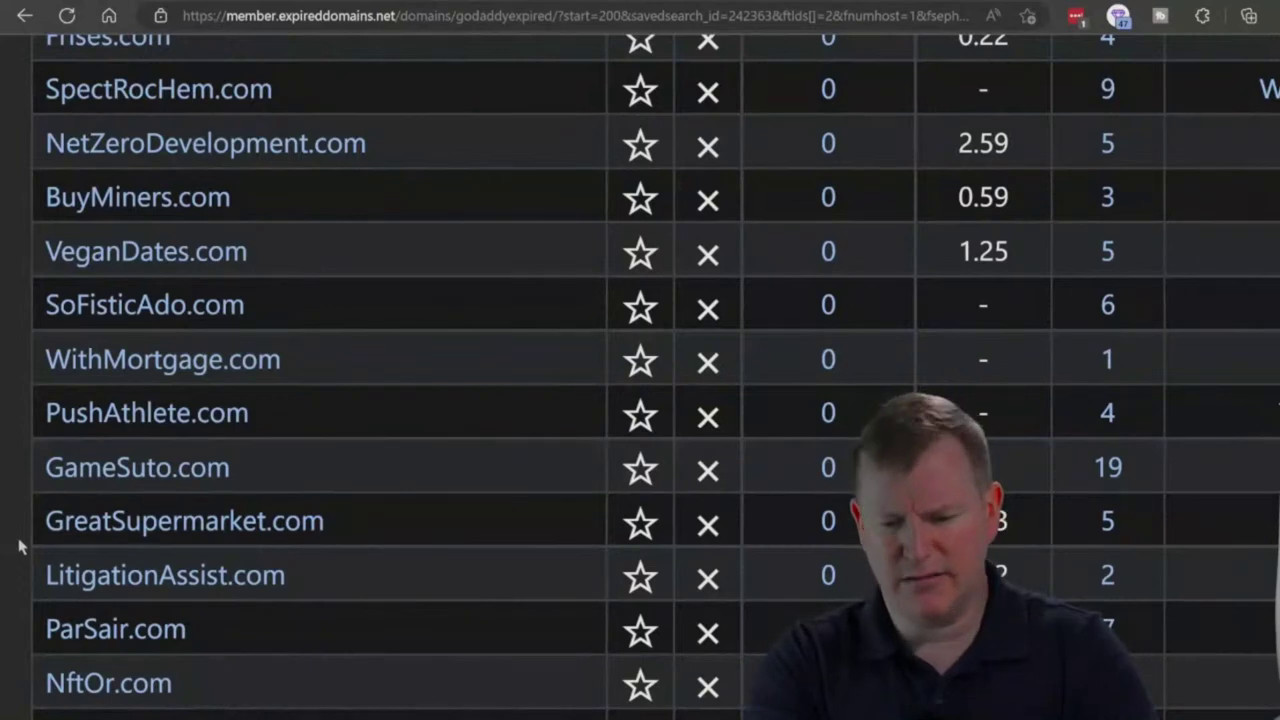
{"action": "scroll", "coordinate": [20, 546], "scroll_direction": "down", "scroll_amount": 8}
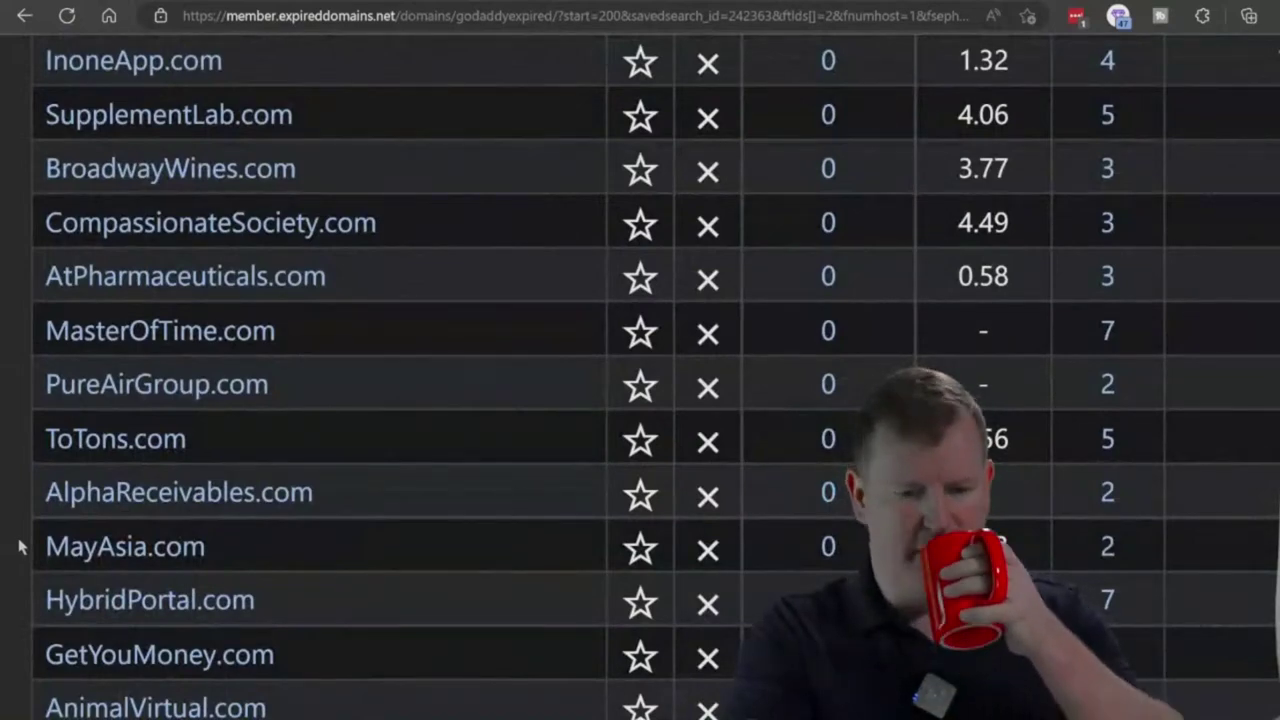
{"action": "scroll", "coordinate": [20, 546], "scroll_direction": "down", "scroll_amount": 5}
{"action": "scroll", "coordinate": [20, 546], "scroll_direction": "down", "scroll_amount": 2}
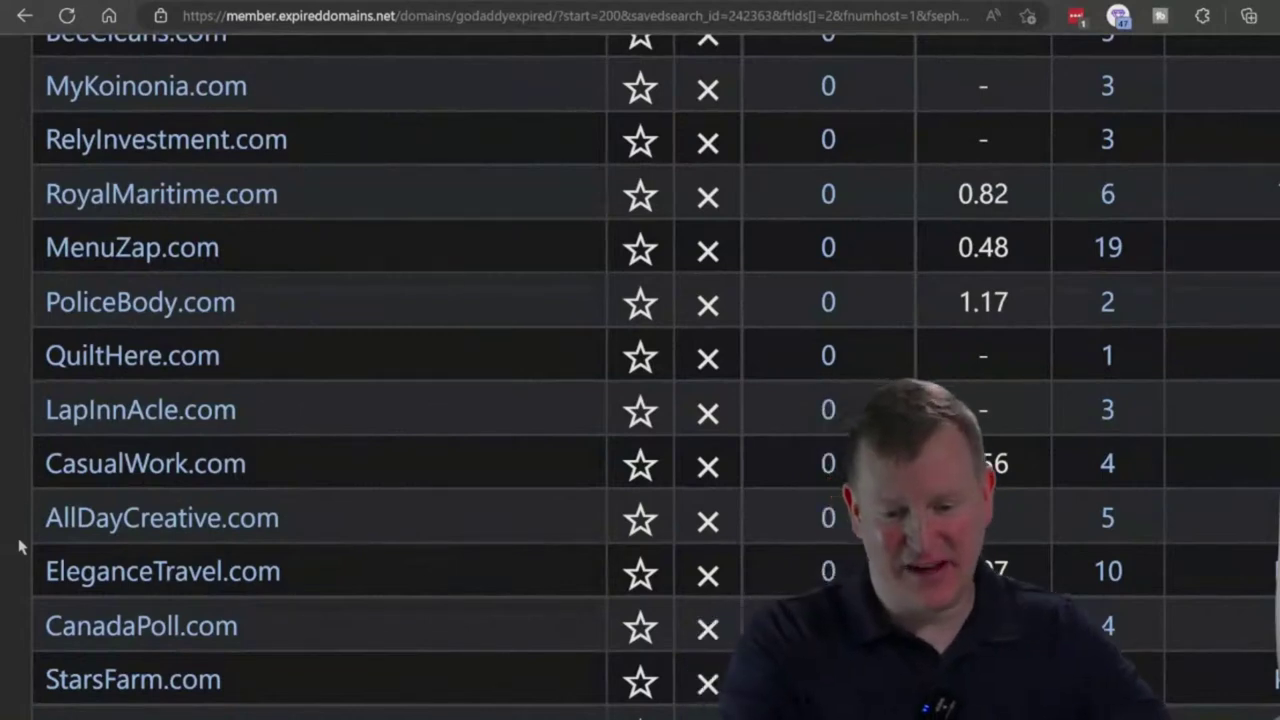
{"action": "scroll", "coordinate": [19, 546], "scroll_direction": "down", "scroll_amount": 5}
{"action": "scroll", "coordinate": [19, 546], "scroll_direction": "down", "scroll_amount": 2}
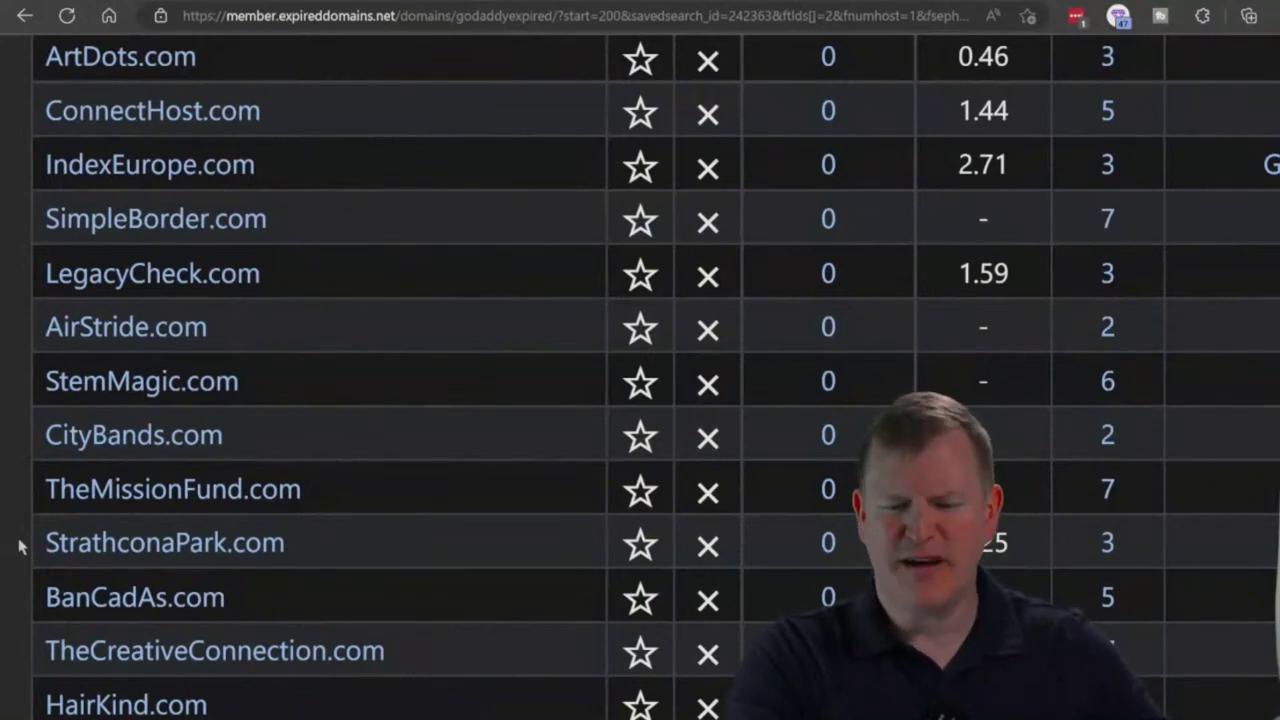
{"action": "scroll", "coordinate": [18, 545], "scroll_direction": "down", "scroll_amount": 6}
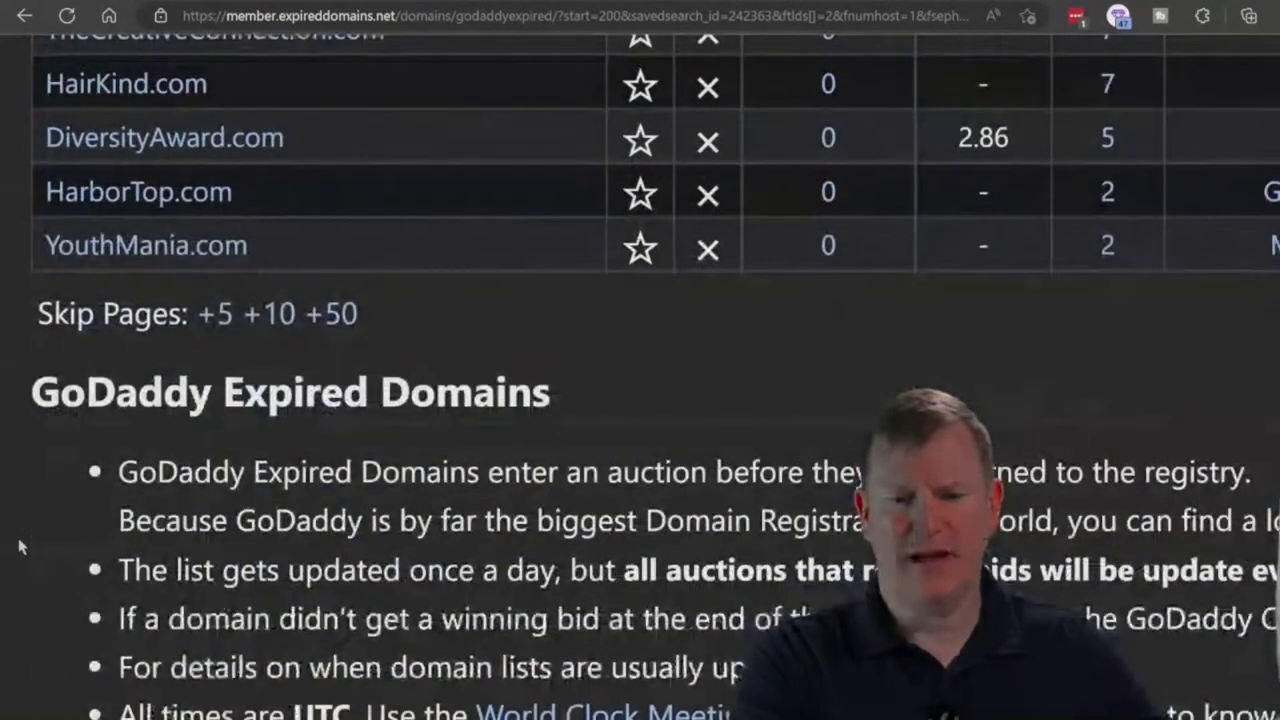
{"action": "scroll", "coordinate": [608, 517], "scroll_direction": "down", "scroll_amount": 5}
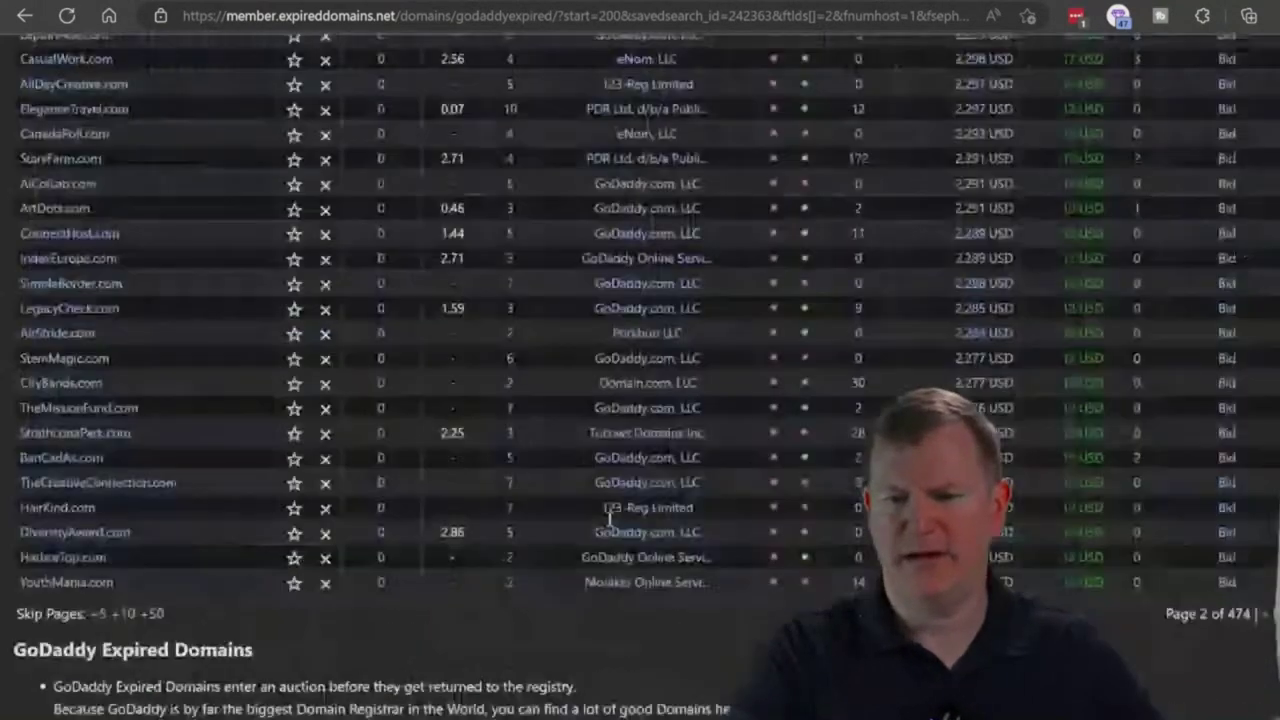
{"action": "scroll", "coordinate": [609, 517], "scroll_direction": "down", "scroll_amount": 1}
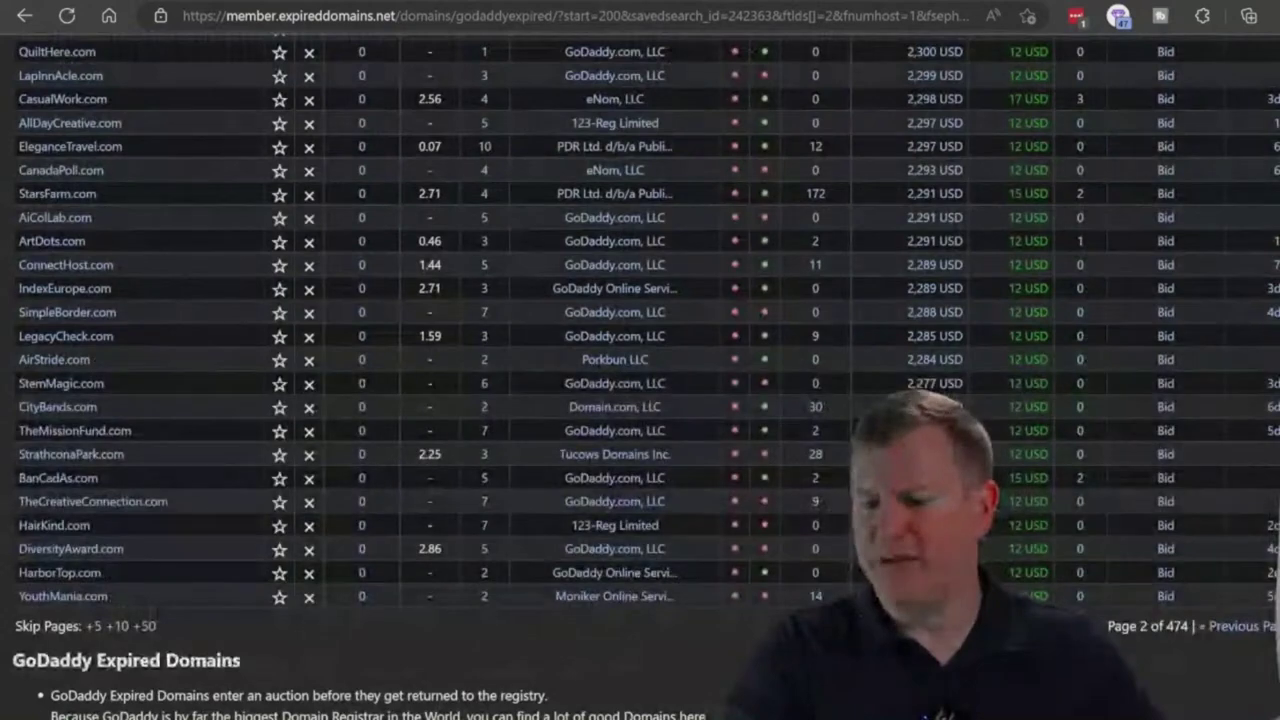
{"action": "key", "text": "Home"}
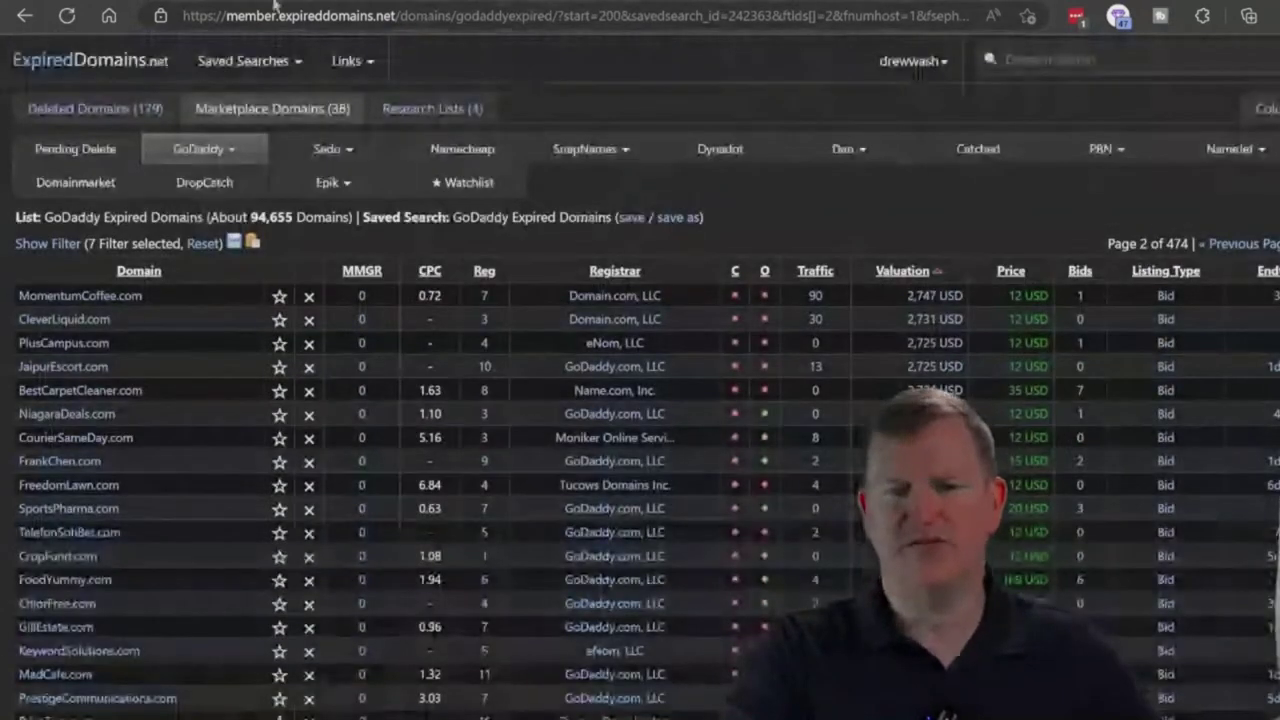